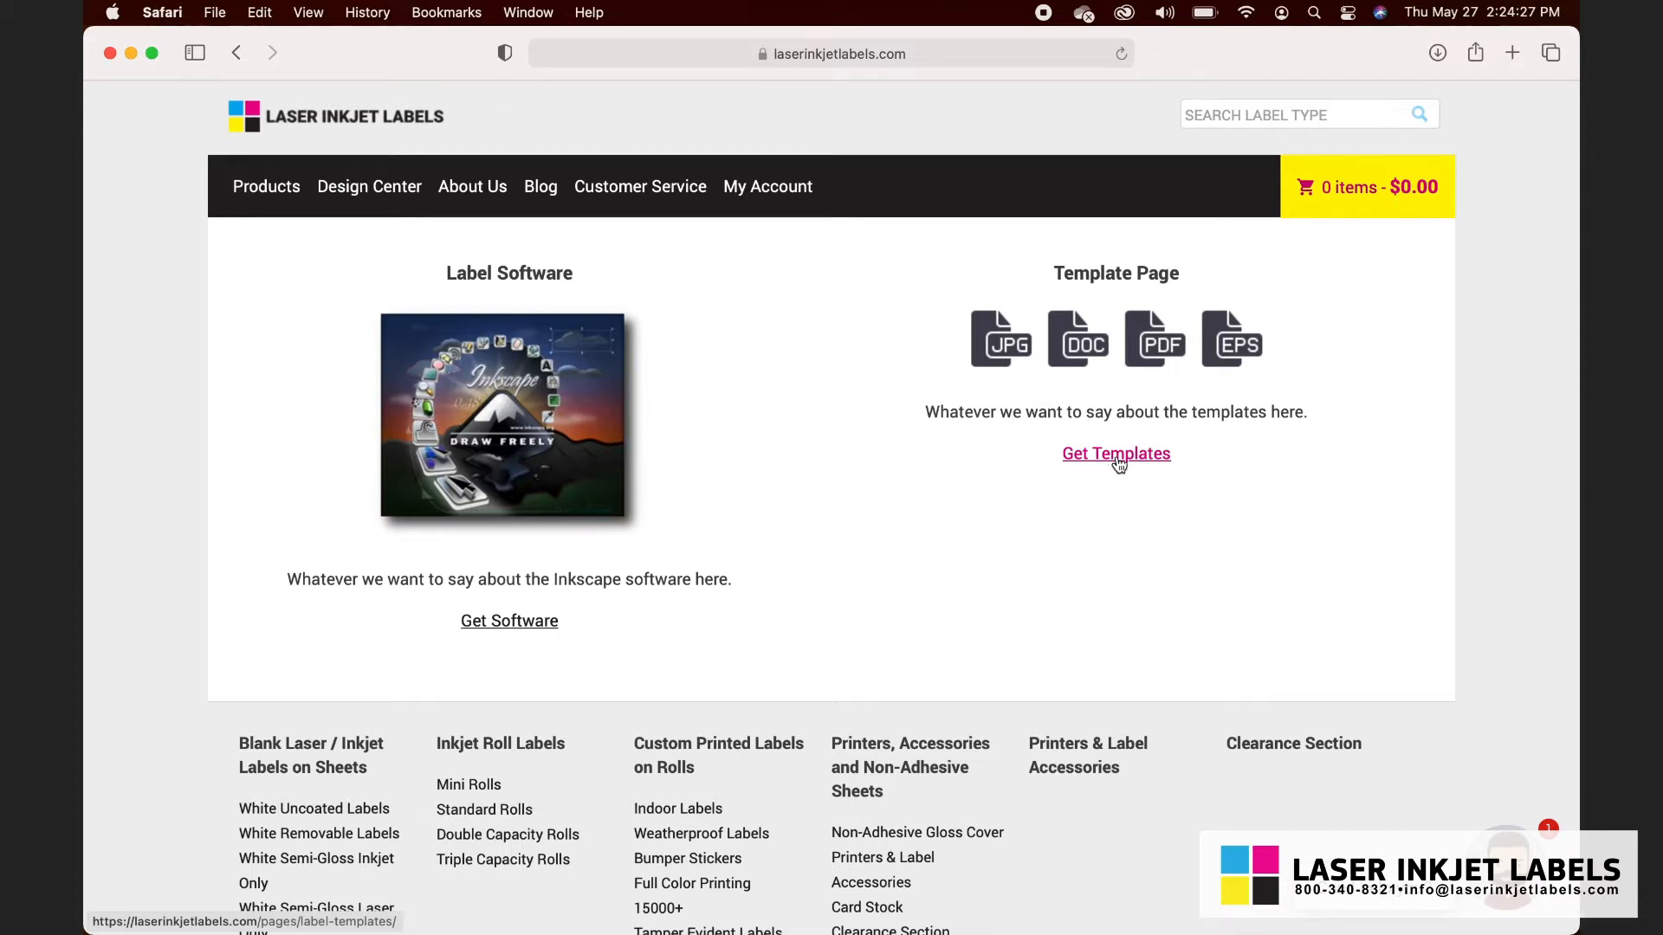
Open the free label templates page and look through the table of part numbers, sizes and file formats for the 3 1/2 x 2 label 3520SQ
click(1118, 456)
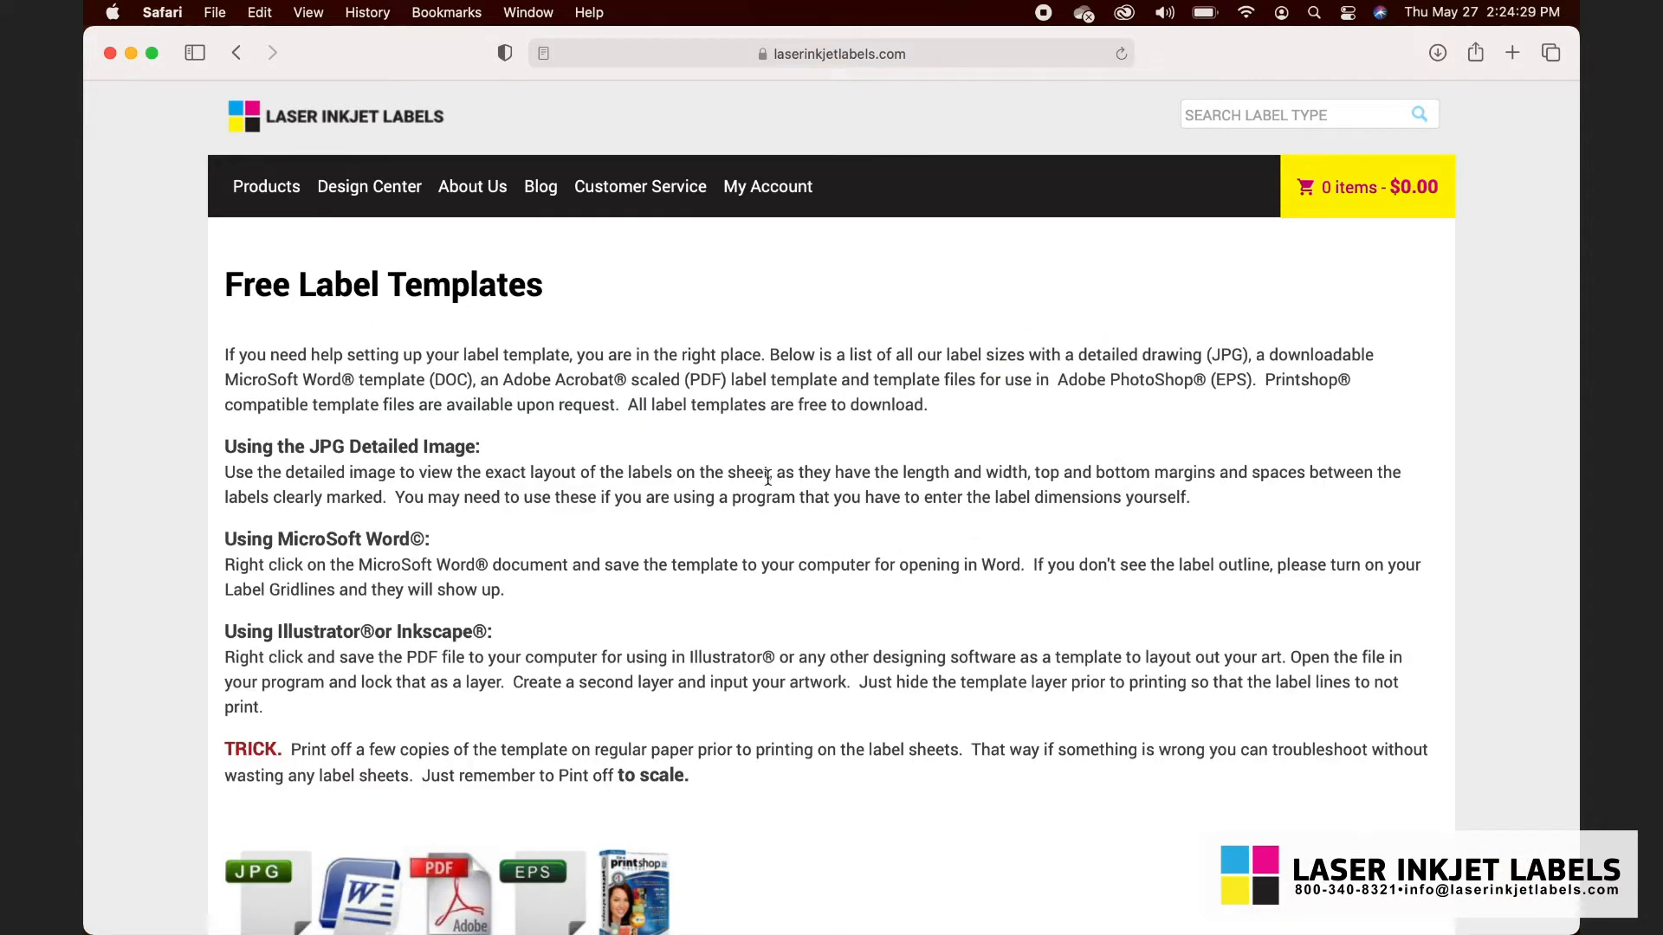
scroll(742, 525, down, 6)
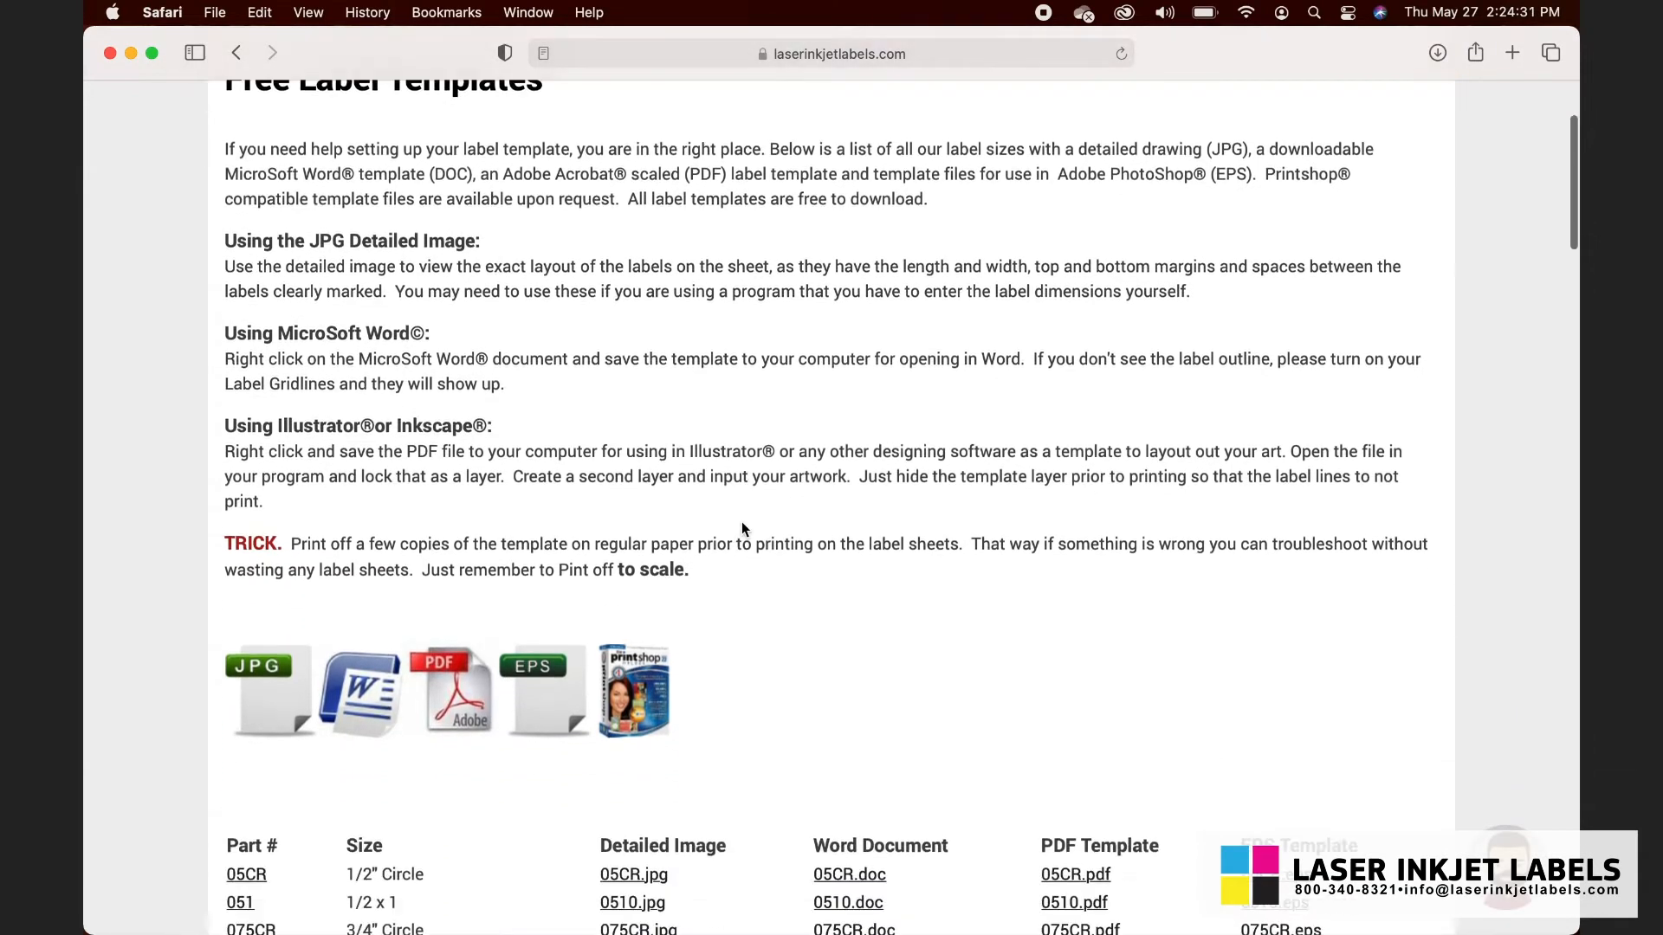
scroll(742, 521, down, 20)
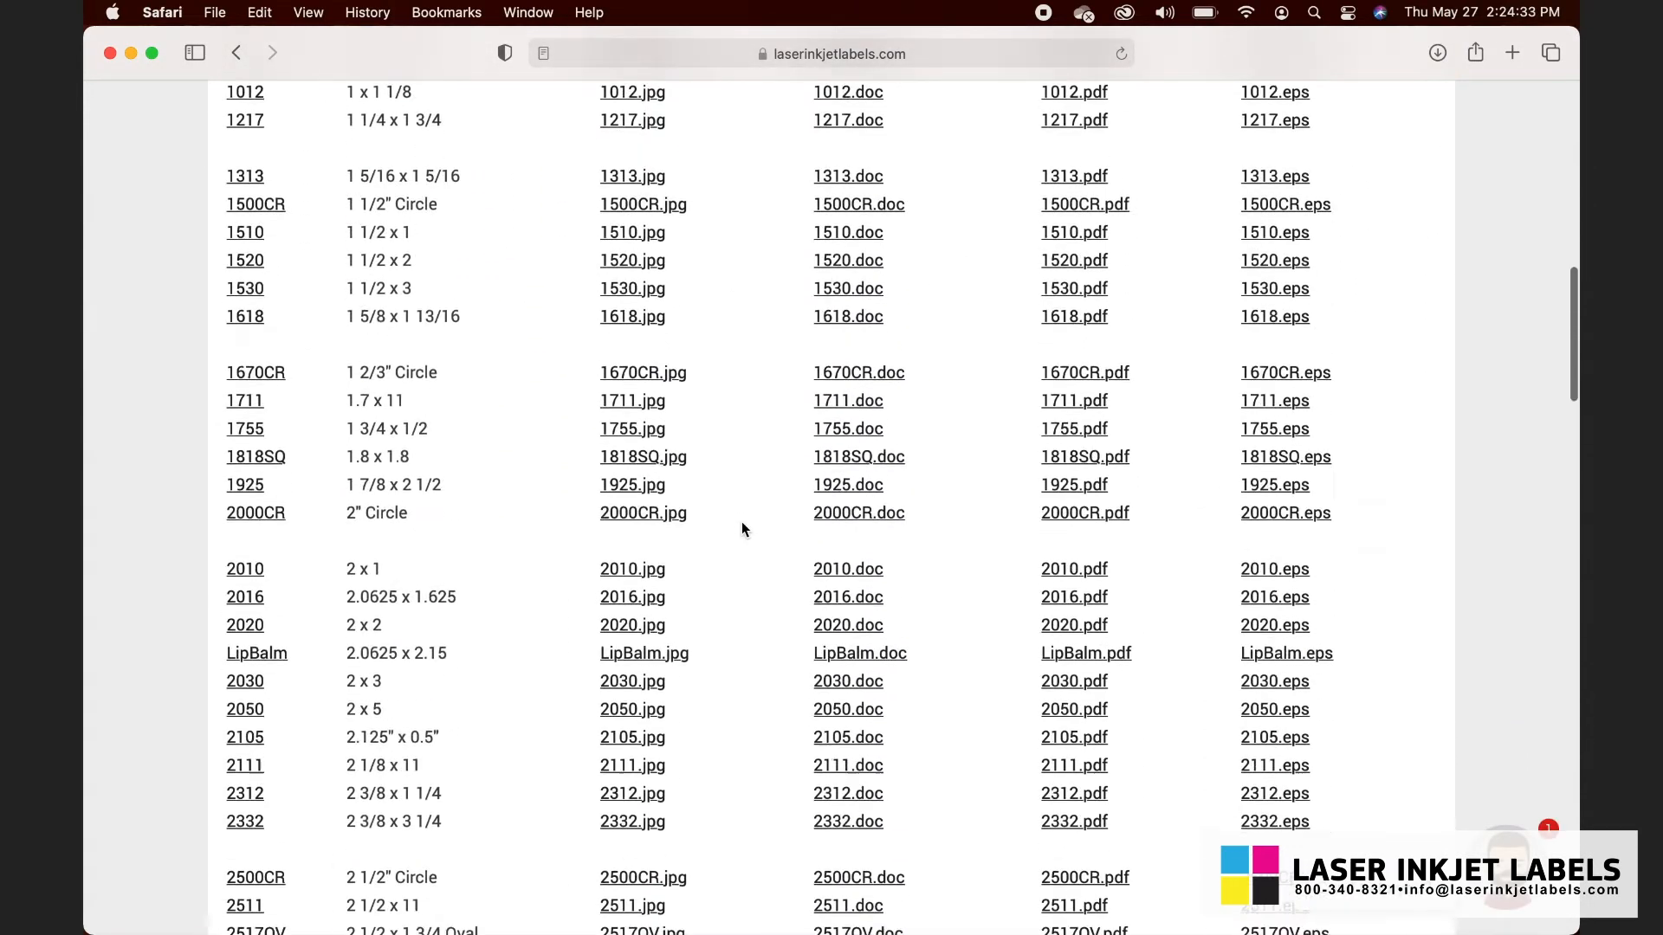
scroll(741, 522, down, 8)
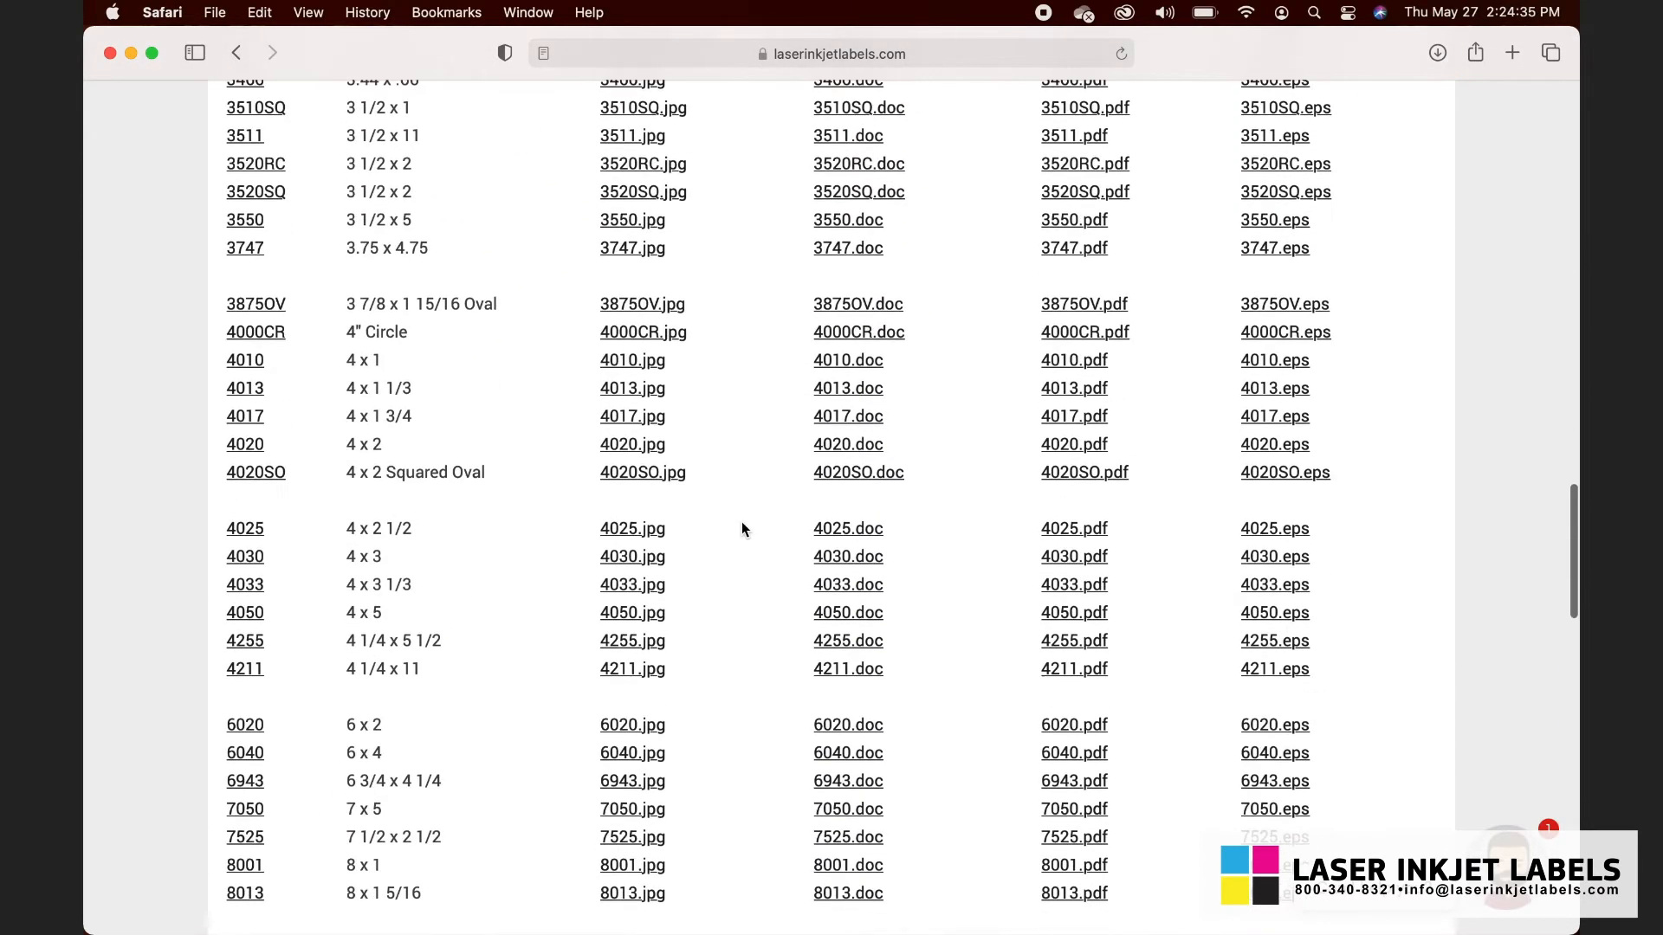
scroll(741, 521, up, 7)
scroll(742, 521, up, 4)
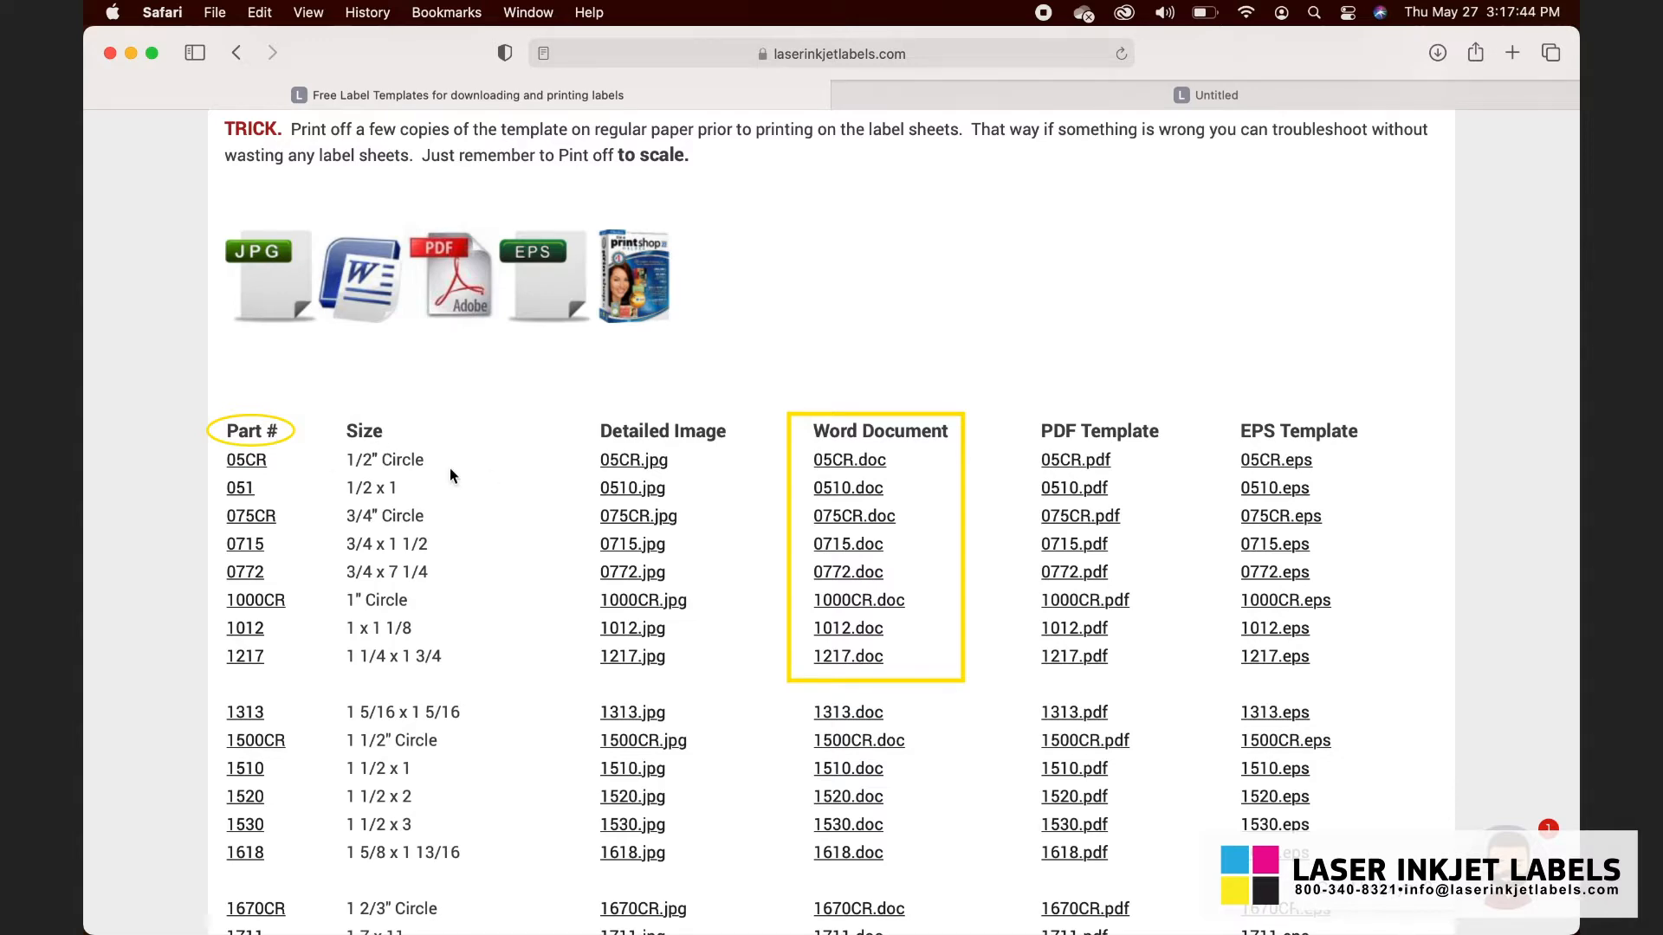
scroll(575, 501, down, 10)
scroll(575, 500, up, 8)
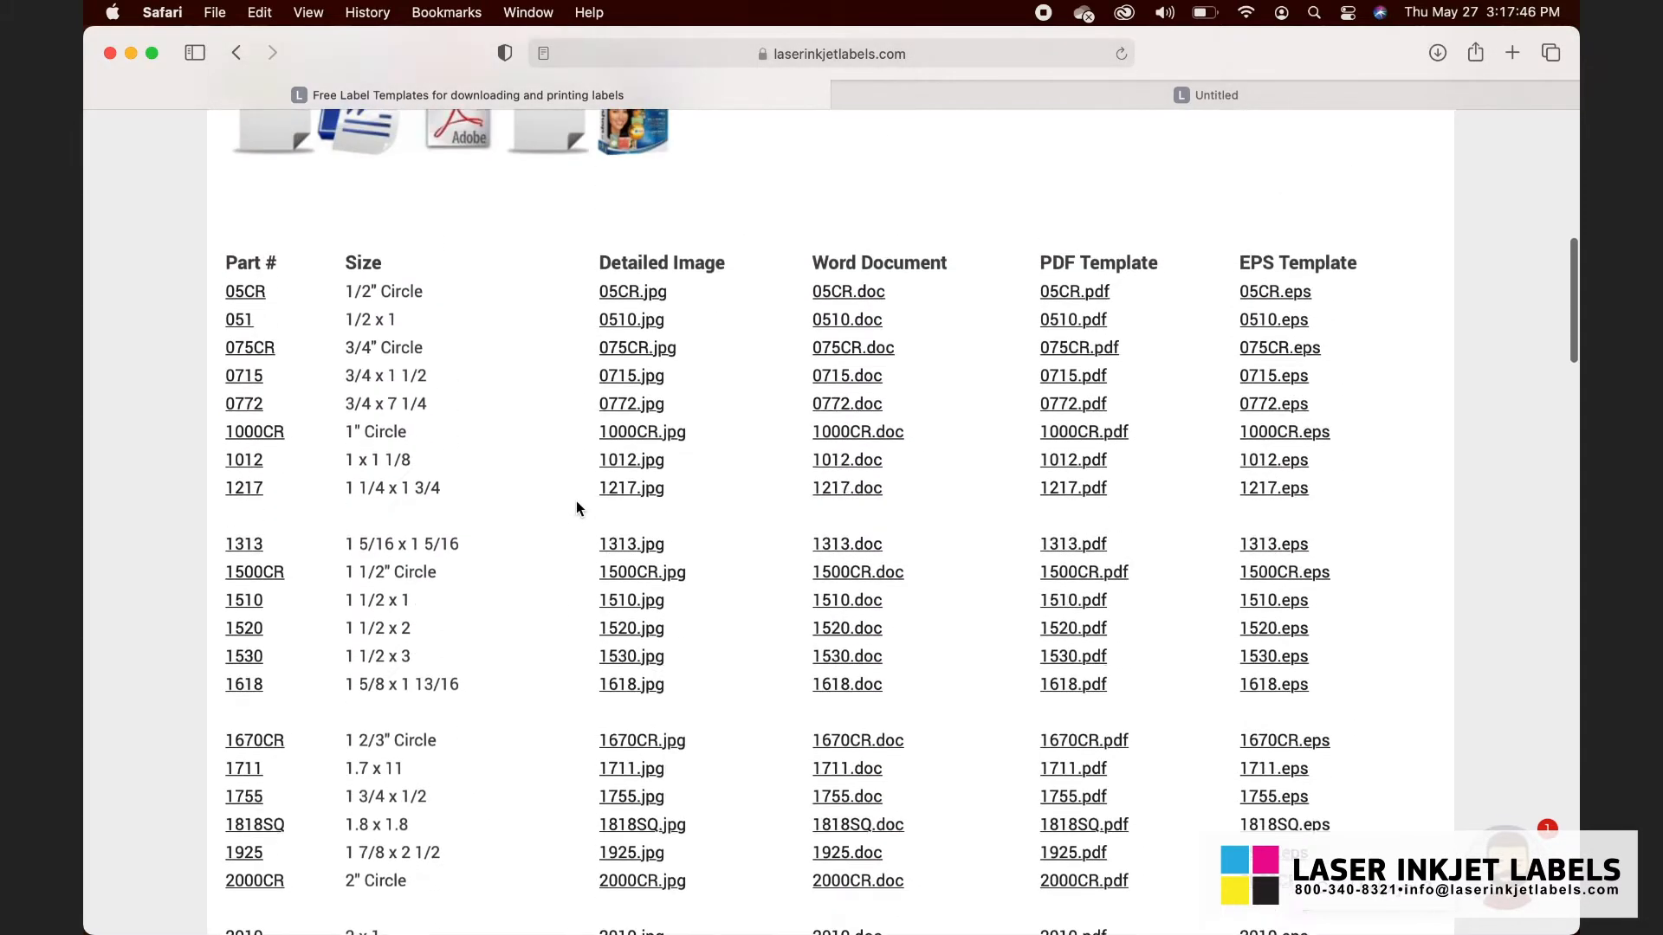
scroll(575, 500, up, 2)
scroll(906, 397, down, 10)
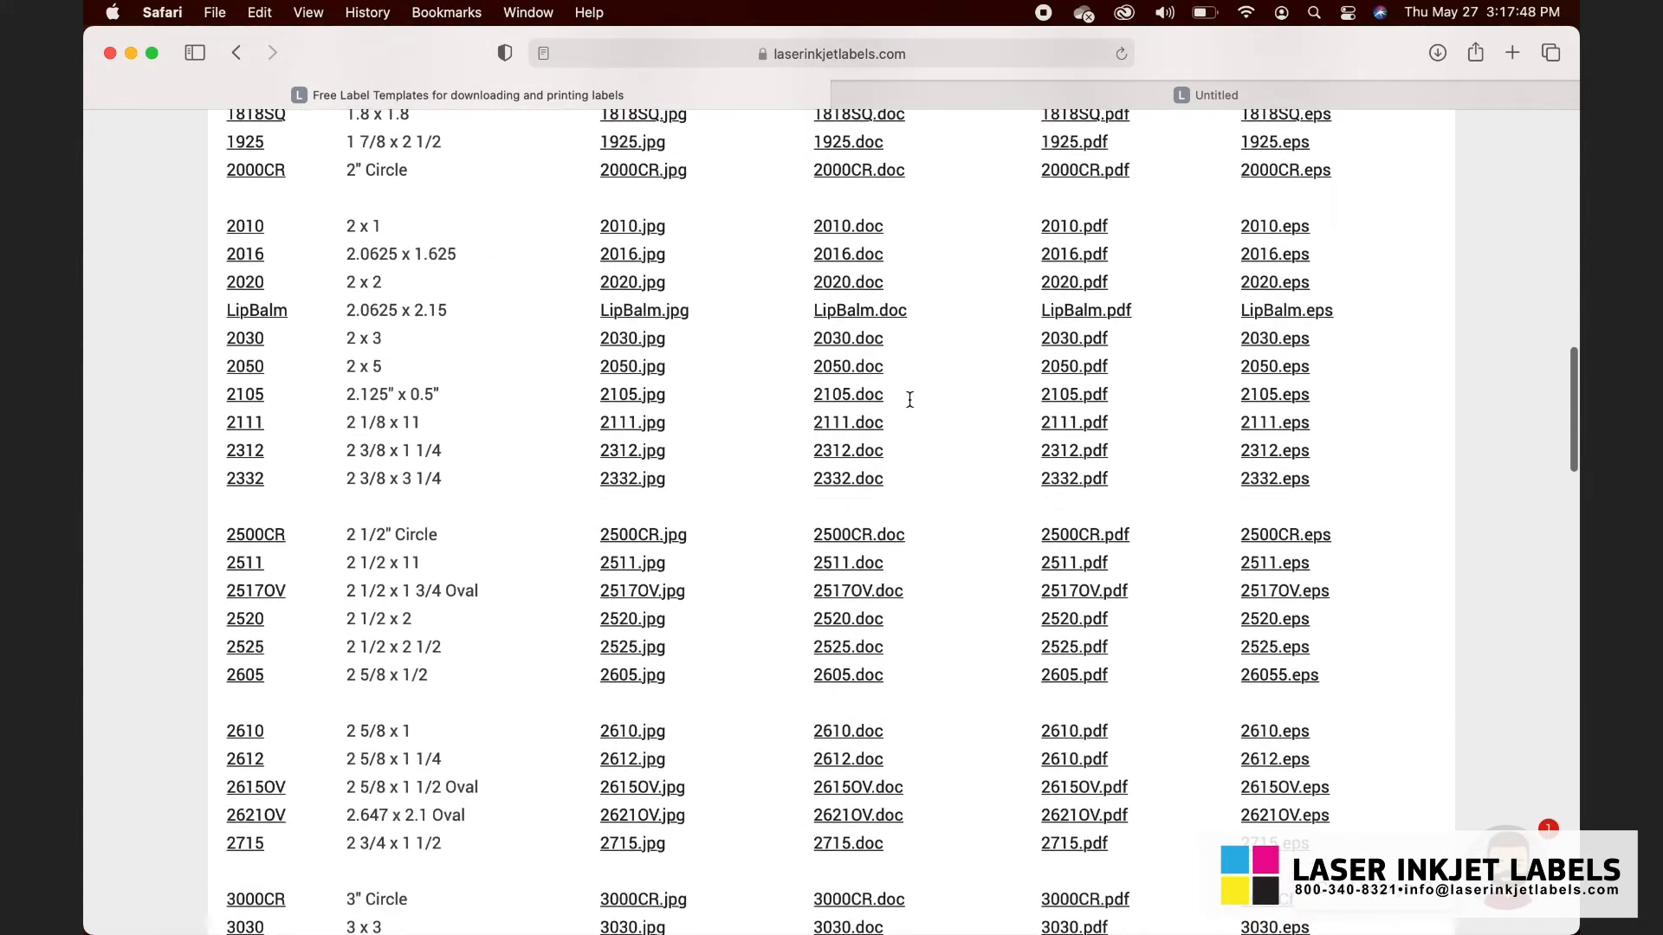
scroll(910, 400, down, 8)
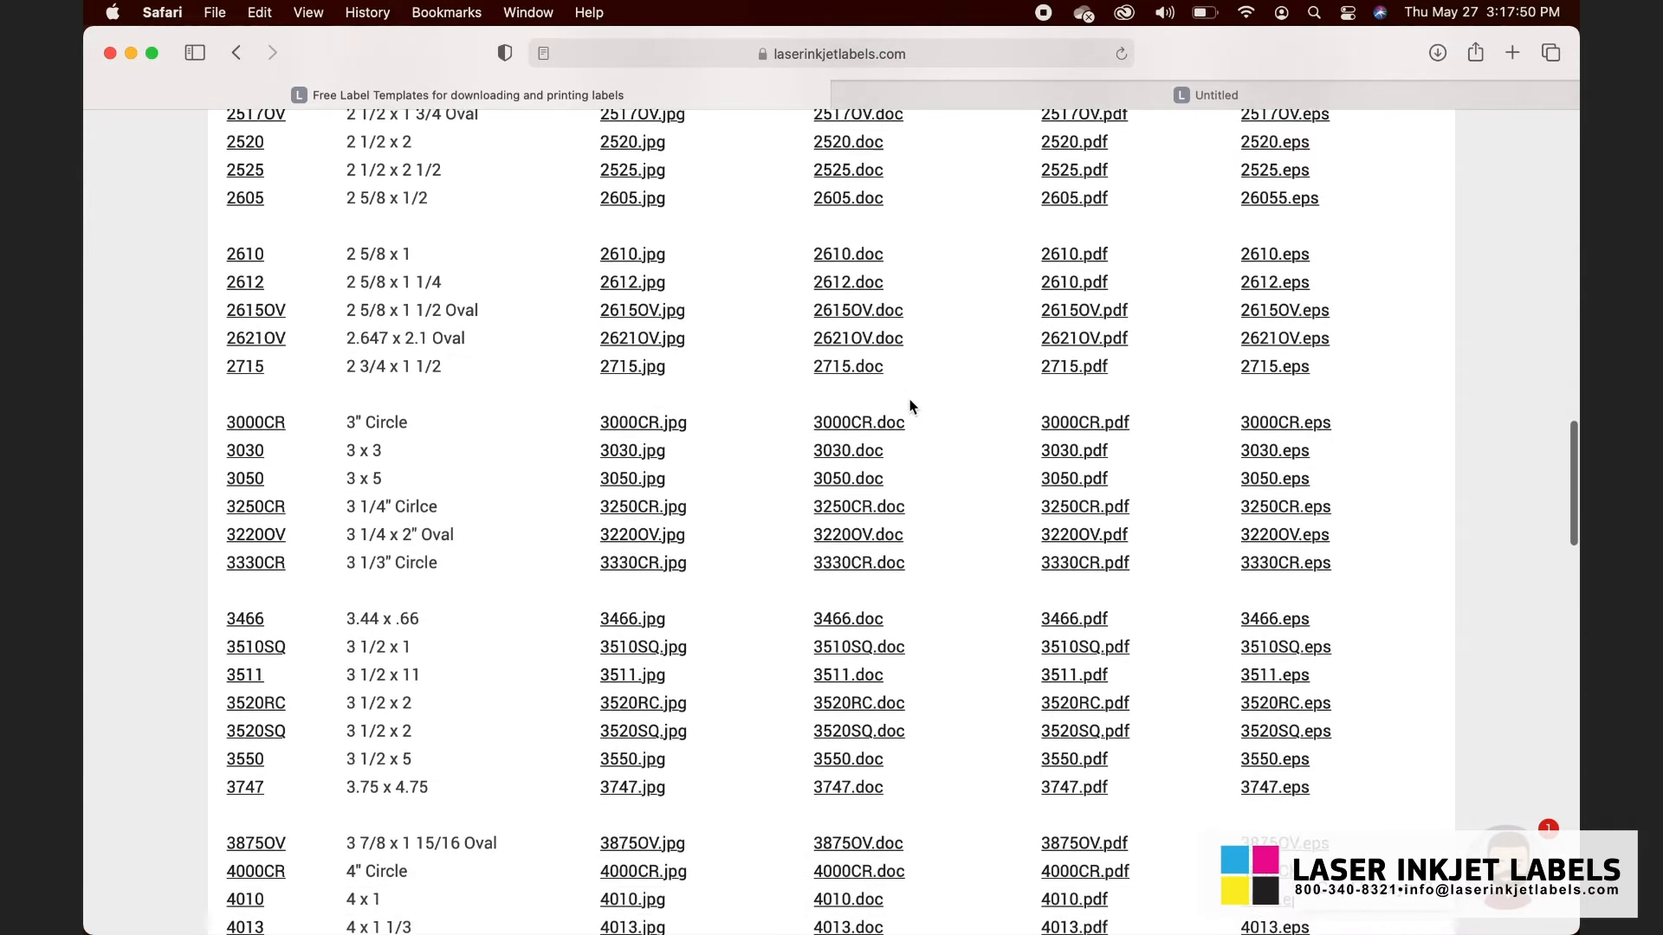
scroll(909, 406, down, 3)
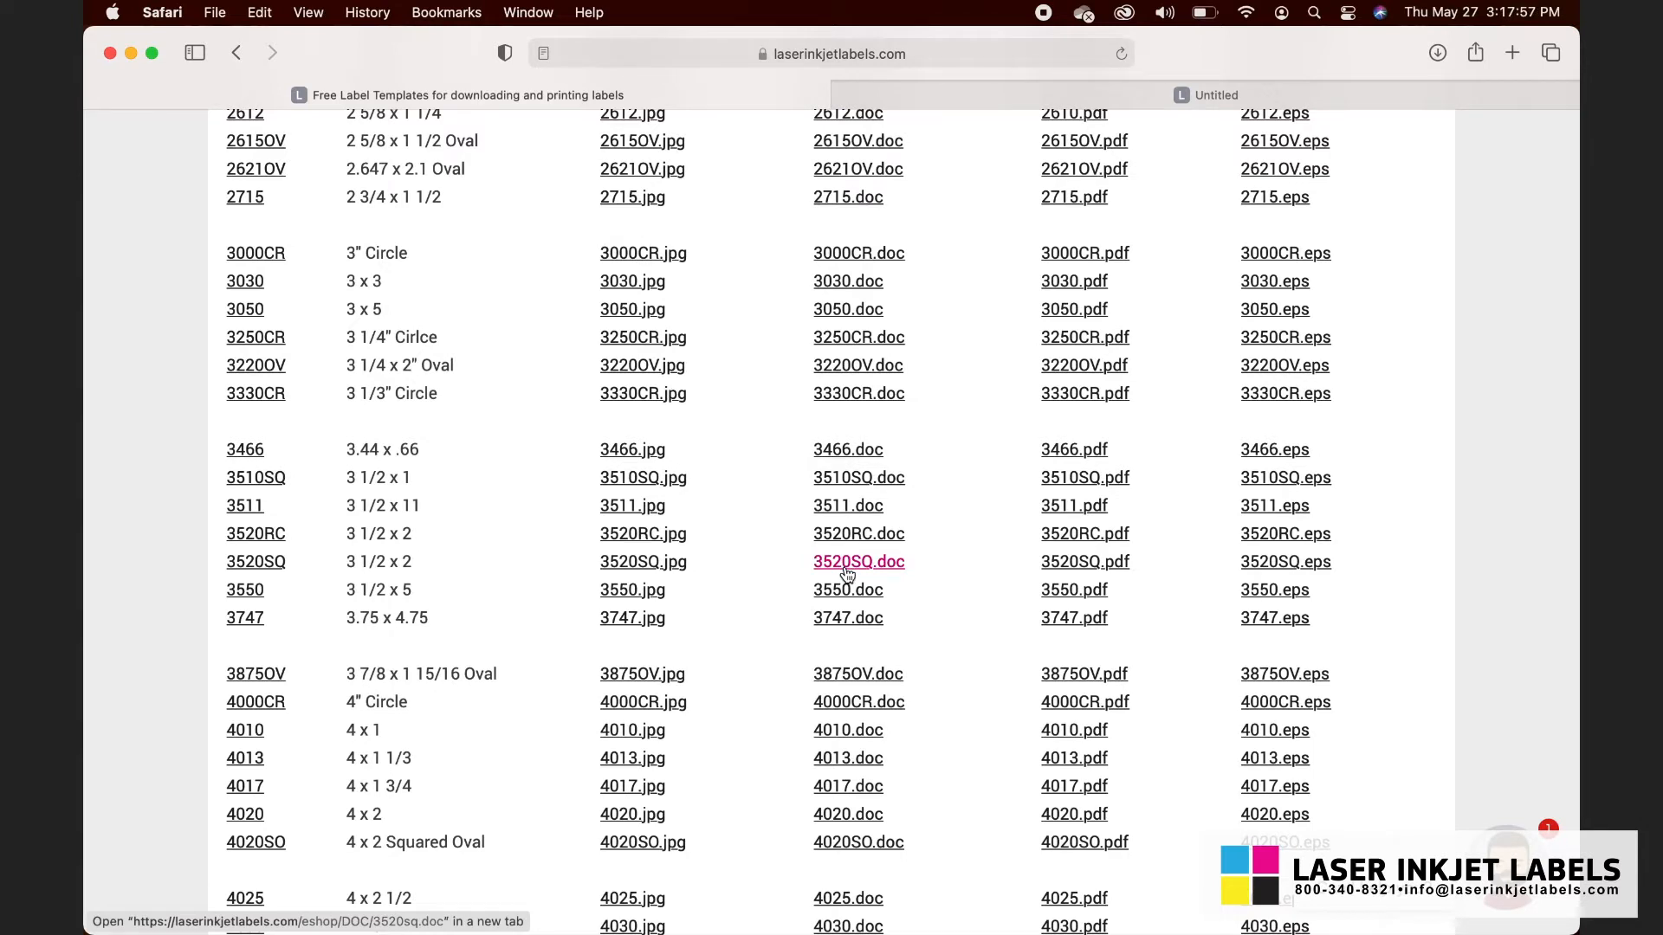
Download the 3520SQ Word template as 3520sq.doc into the Word Templates folder on the Desktop
right_click(847, 573)
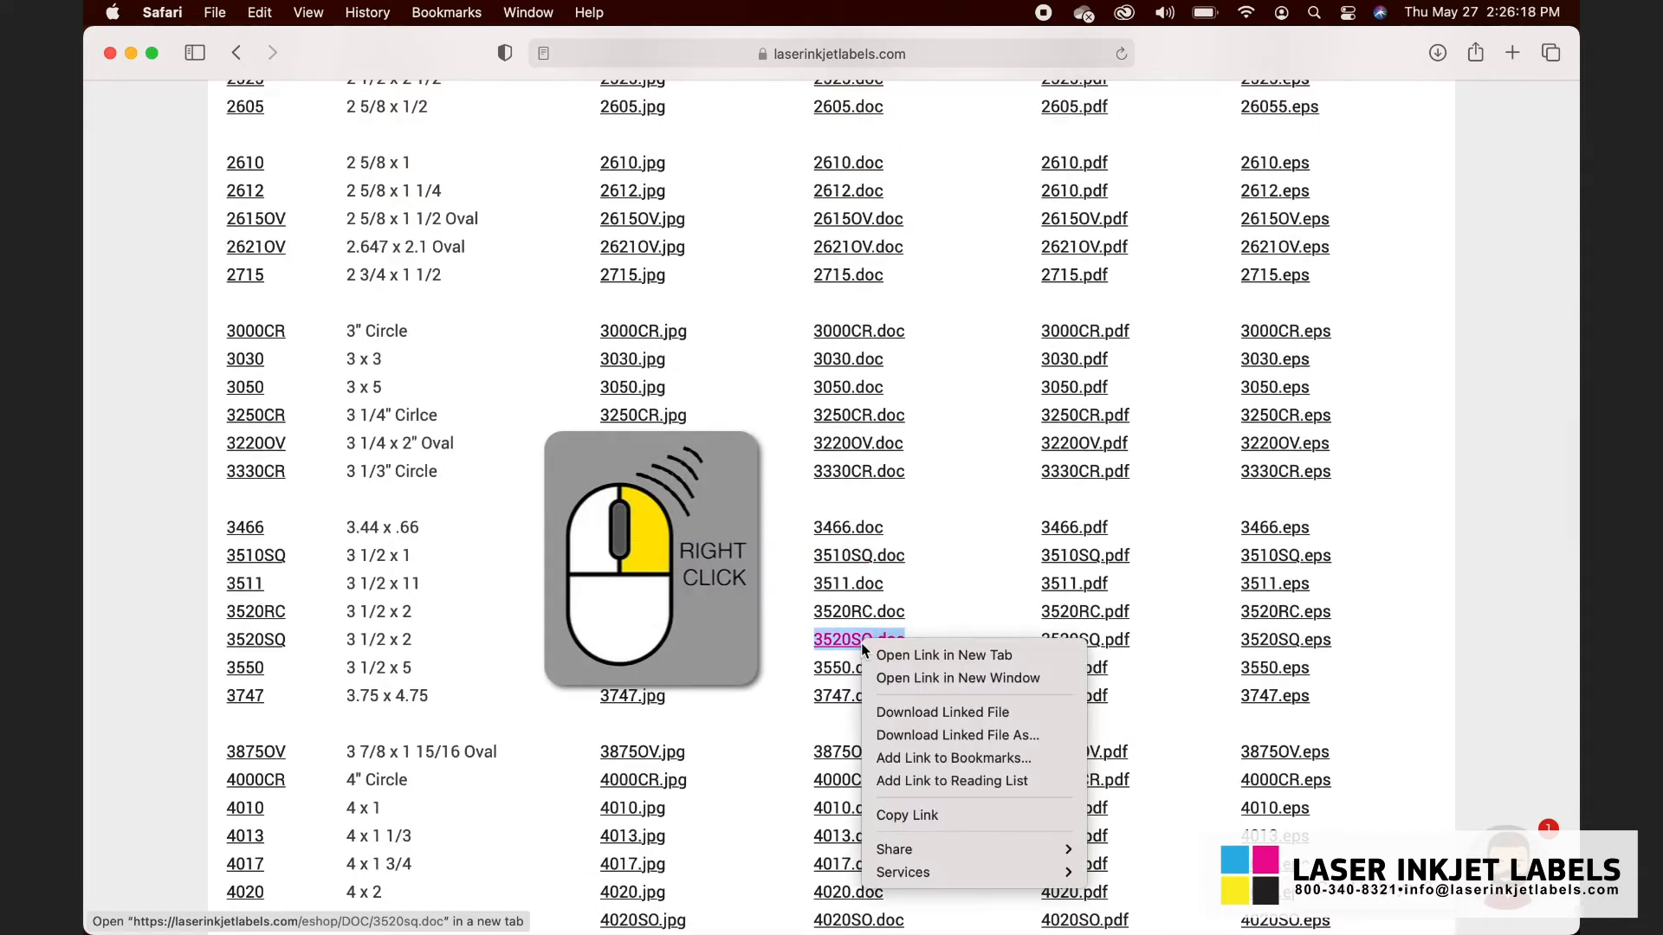
click(940, 736)
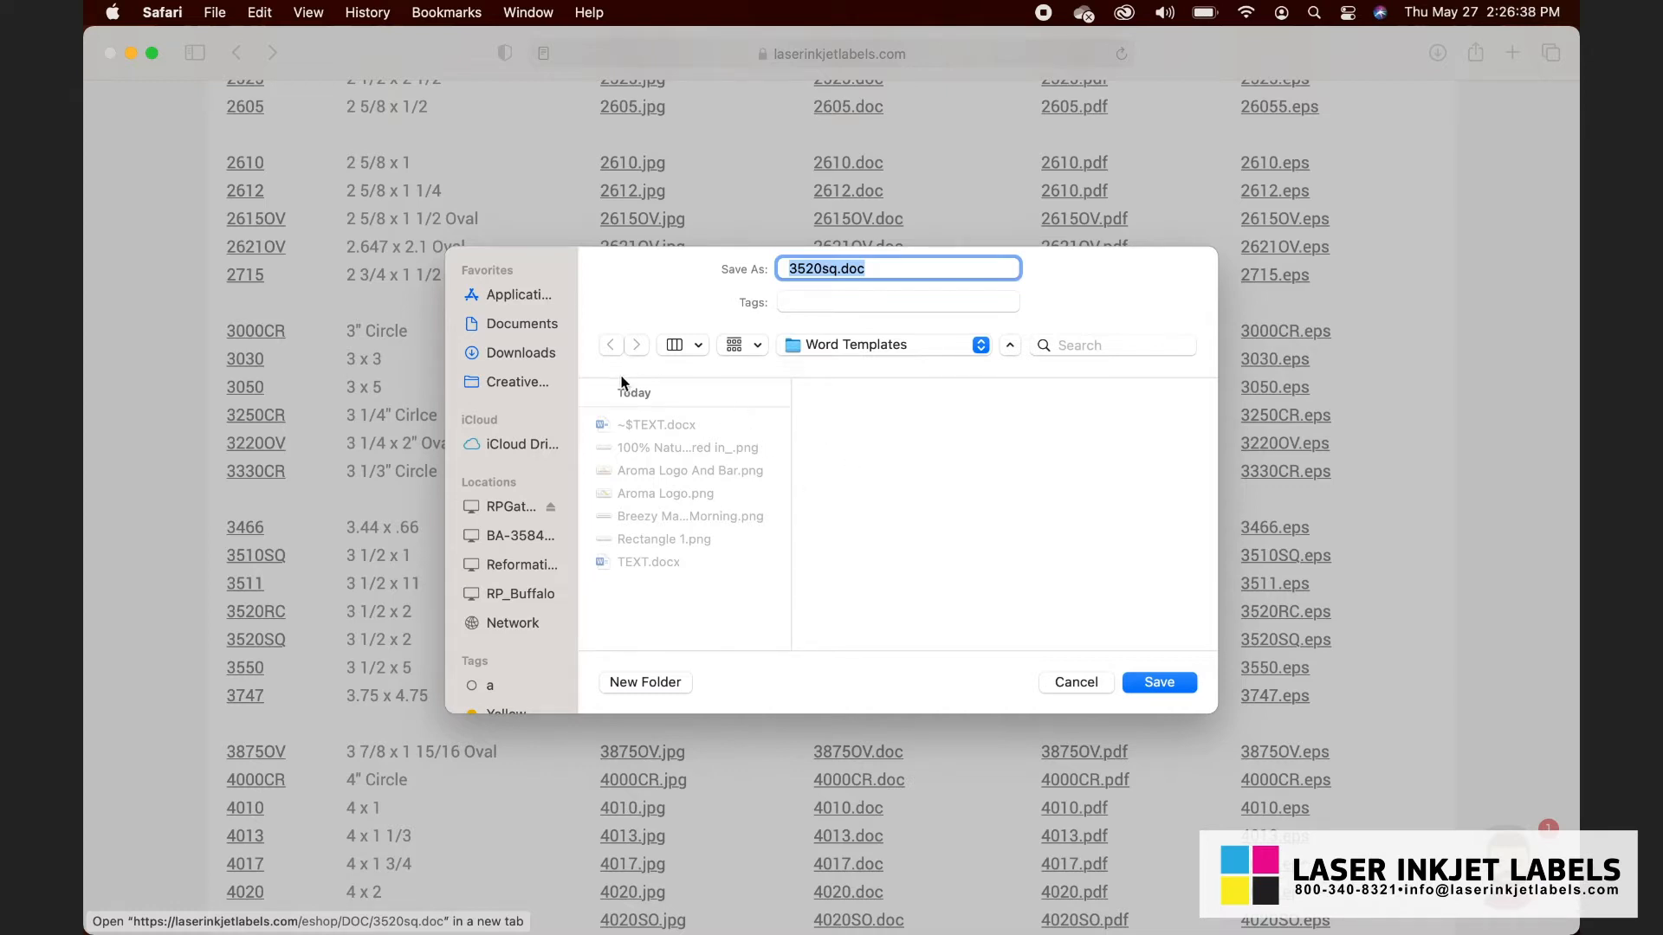
click(888, 346)
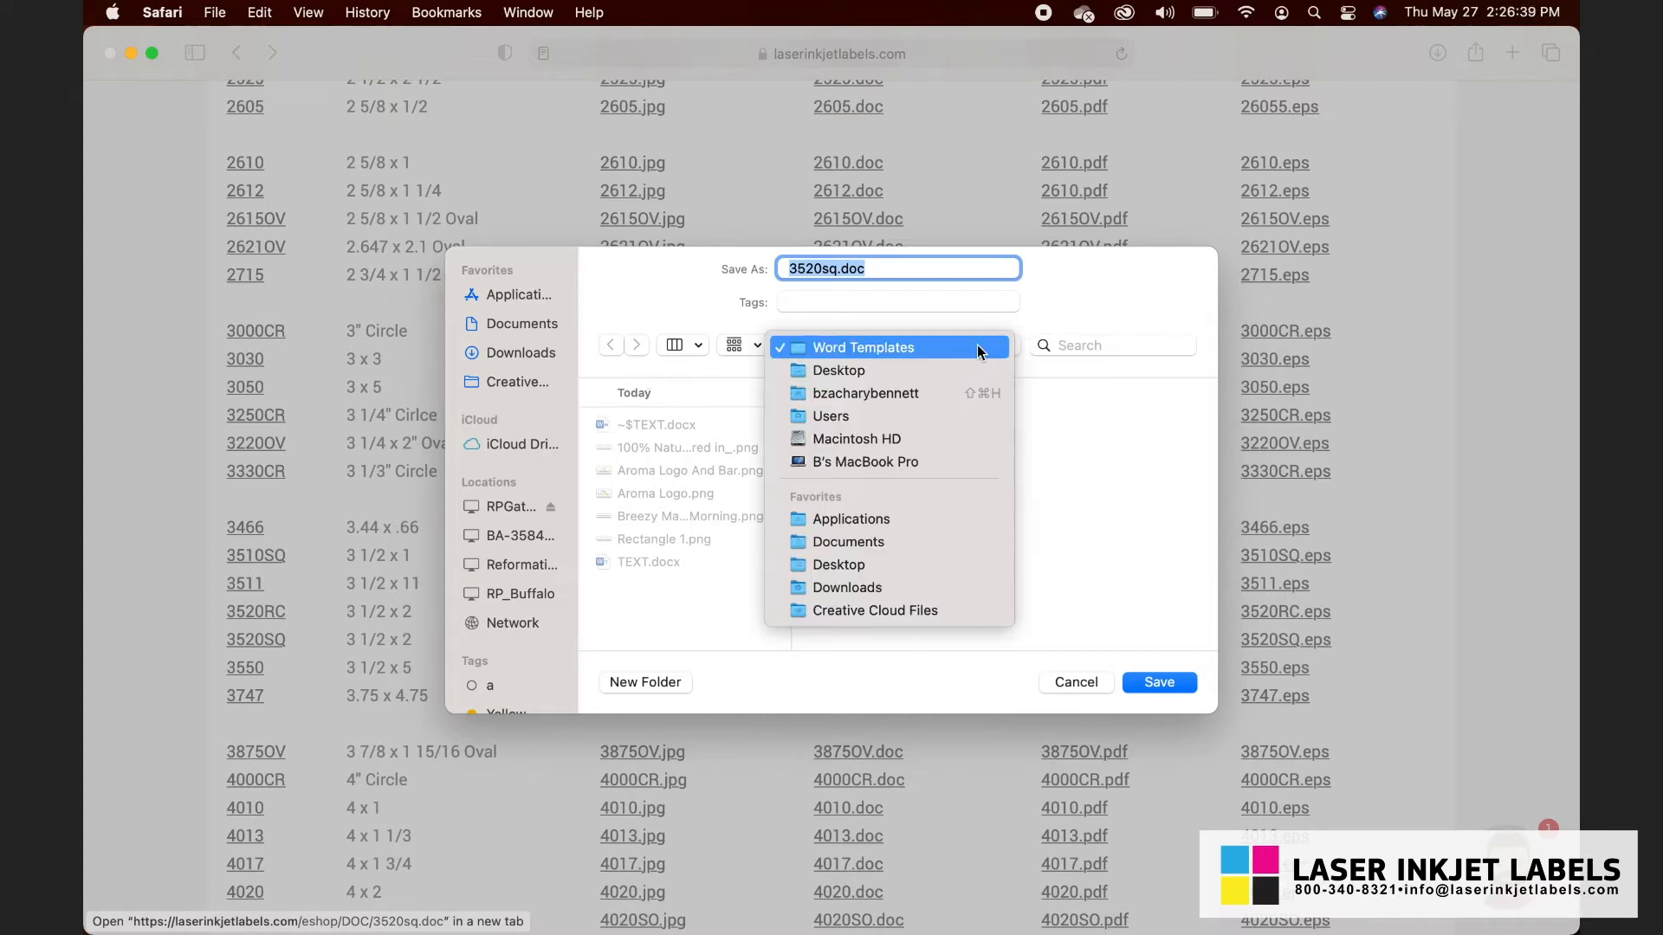
click(868, 372)
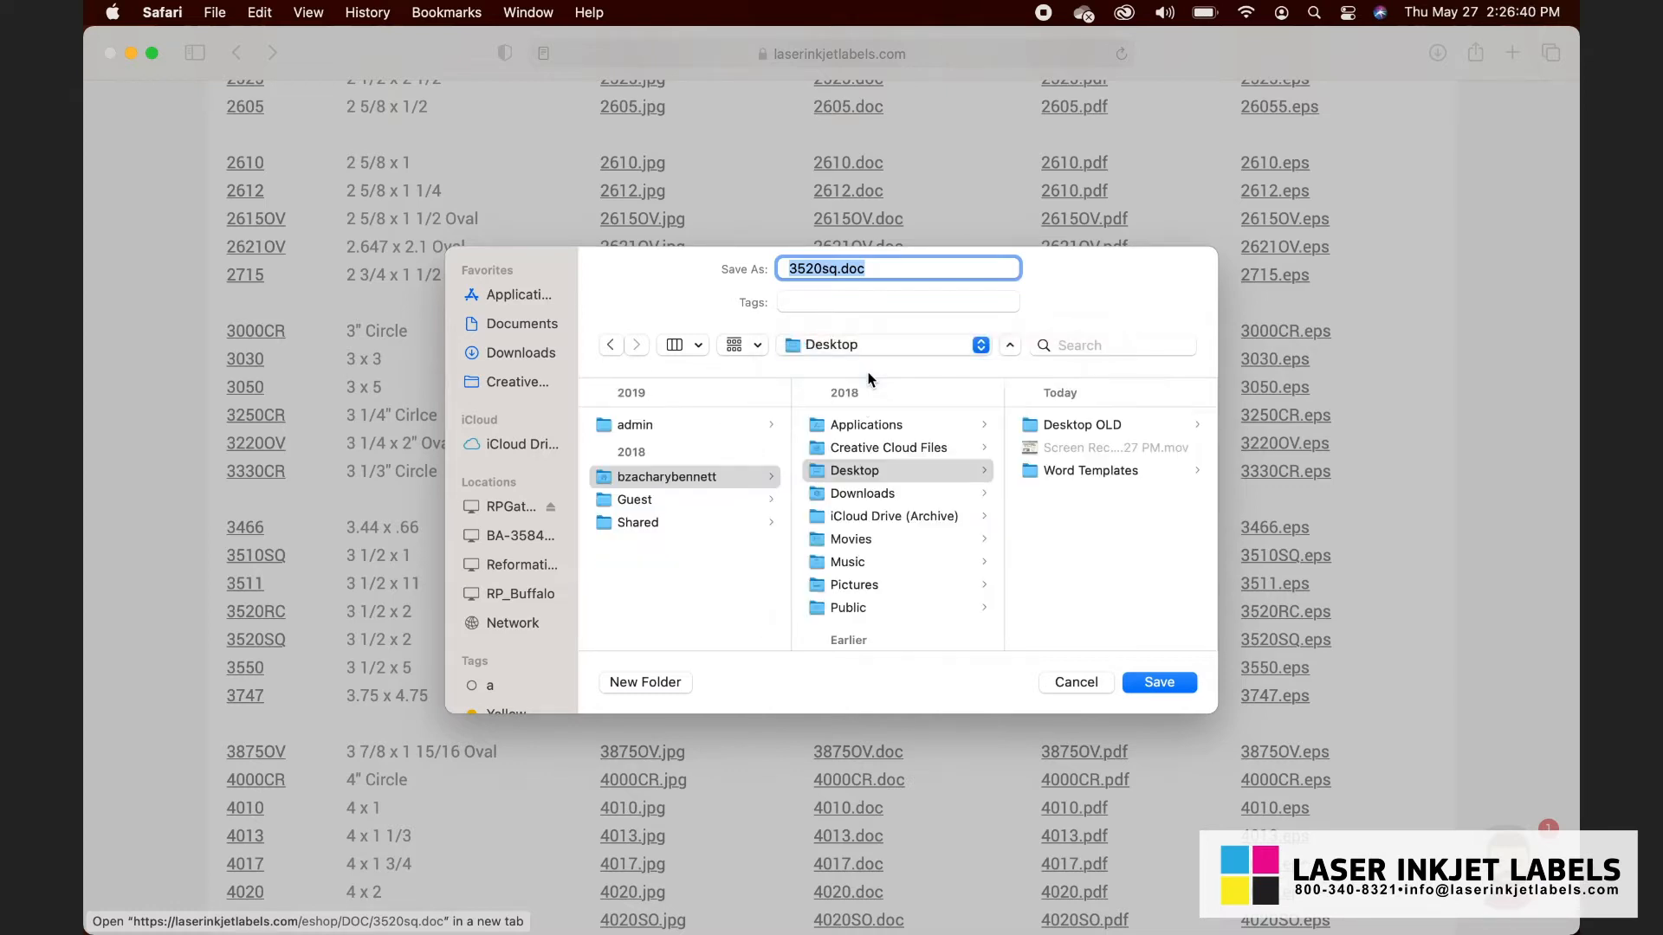
click(1073, 470)
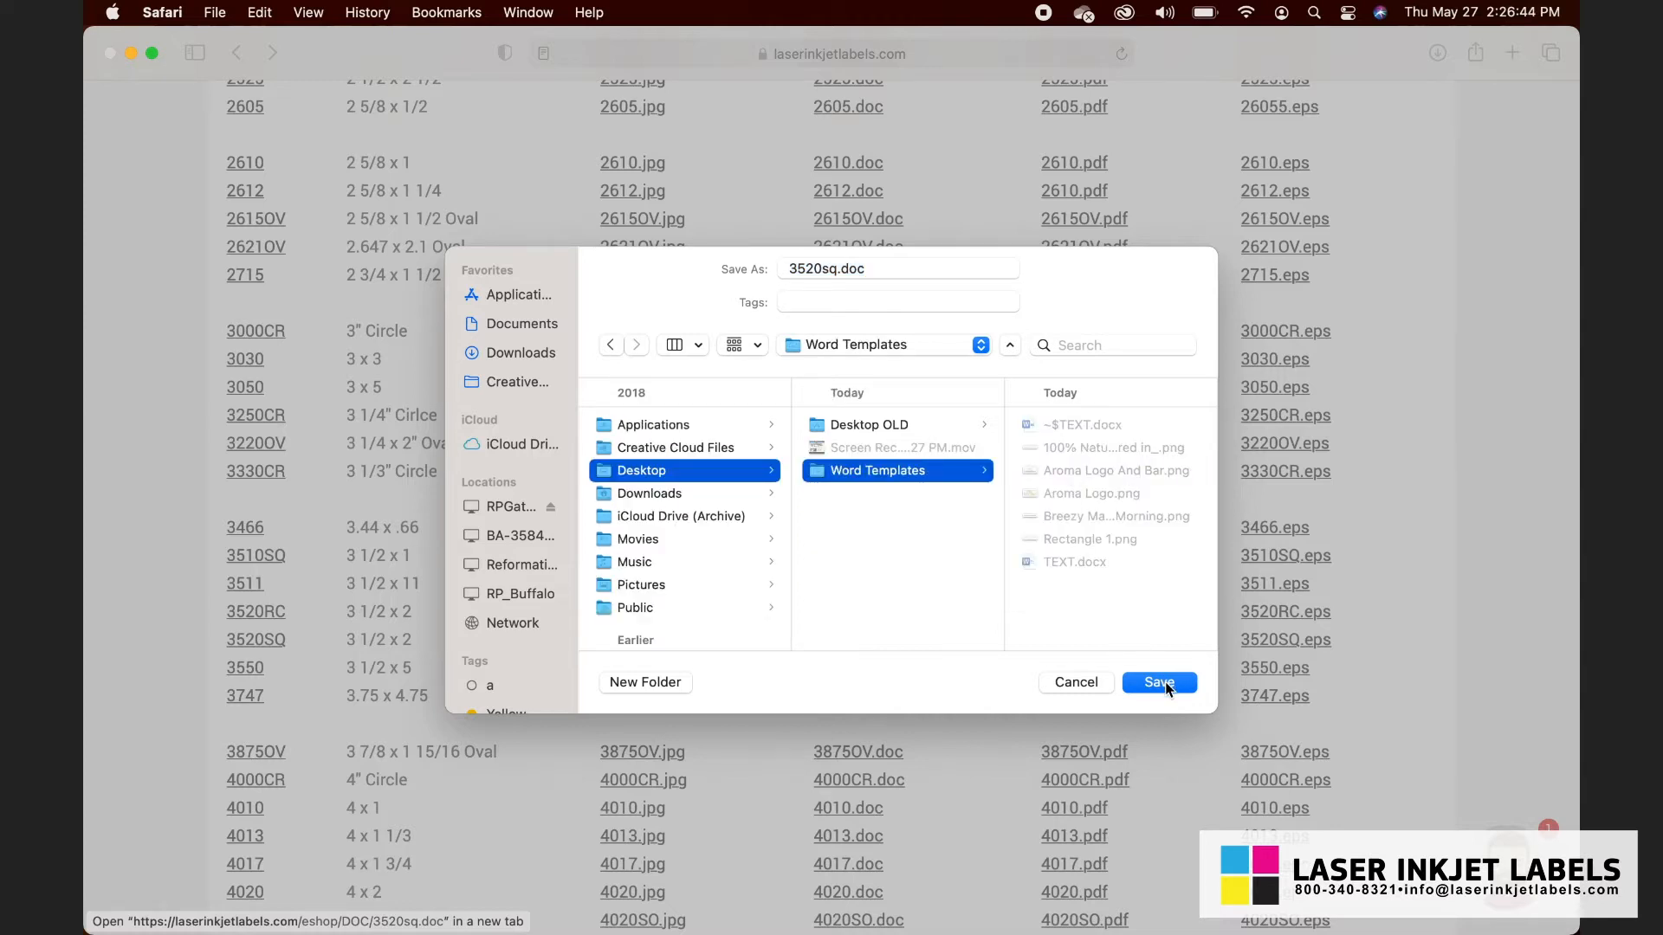
click(1159, 682)
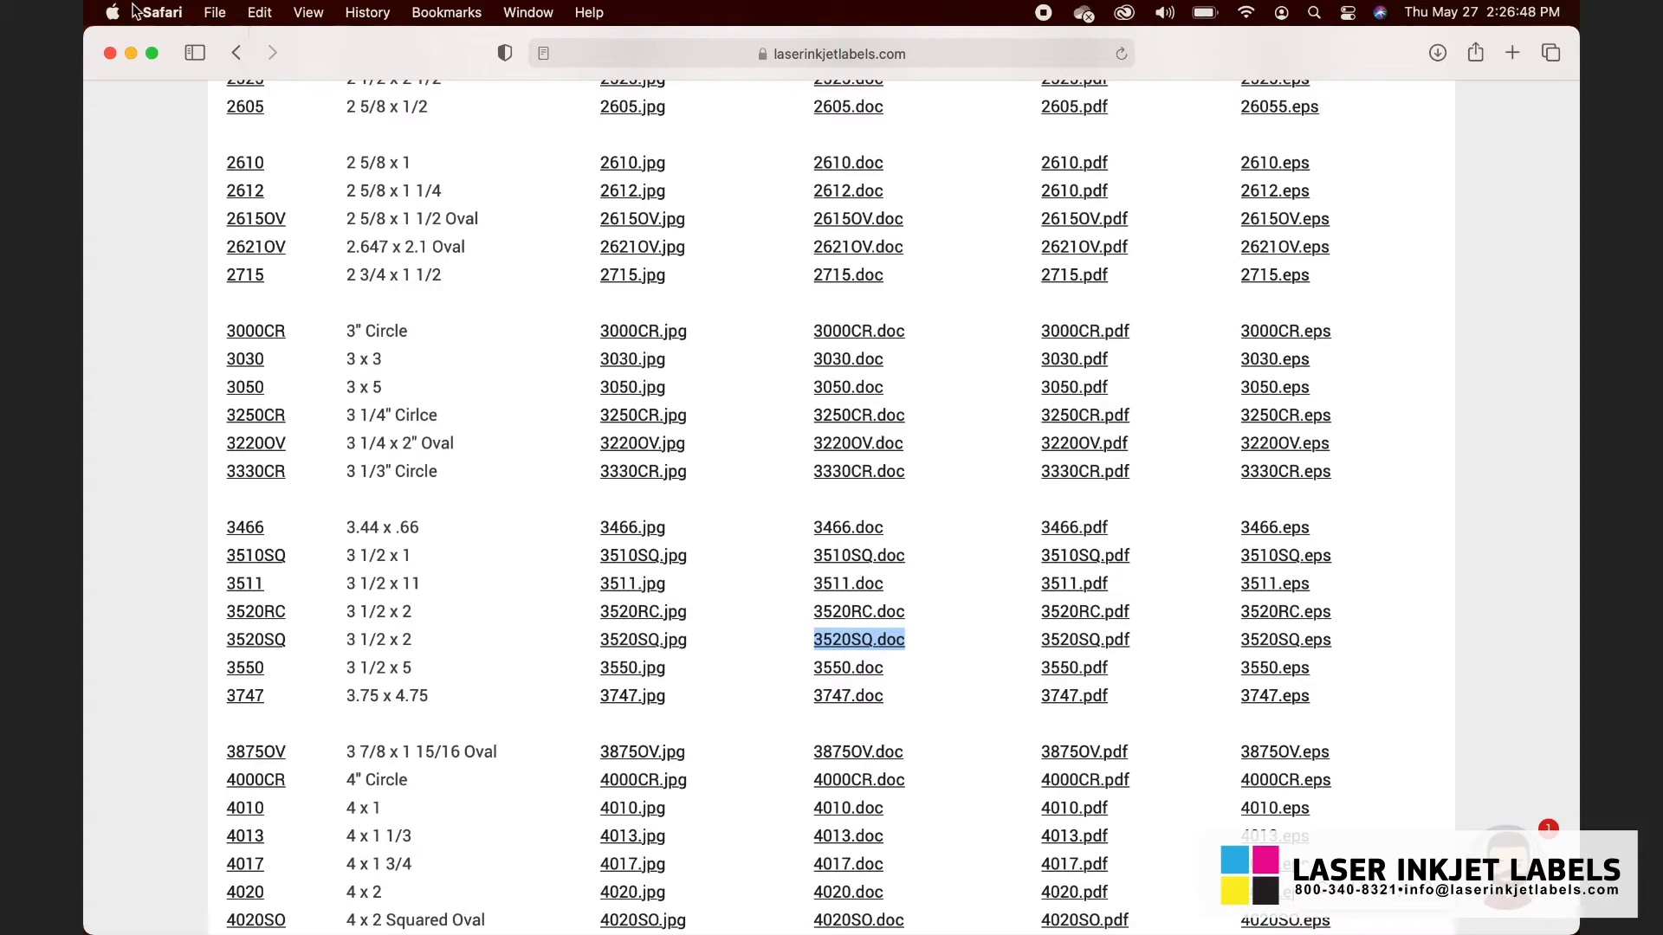
Minimise the browser, open the Word Templates folder on the desktop and launch 3520sq.doc from it
click(131, 53)
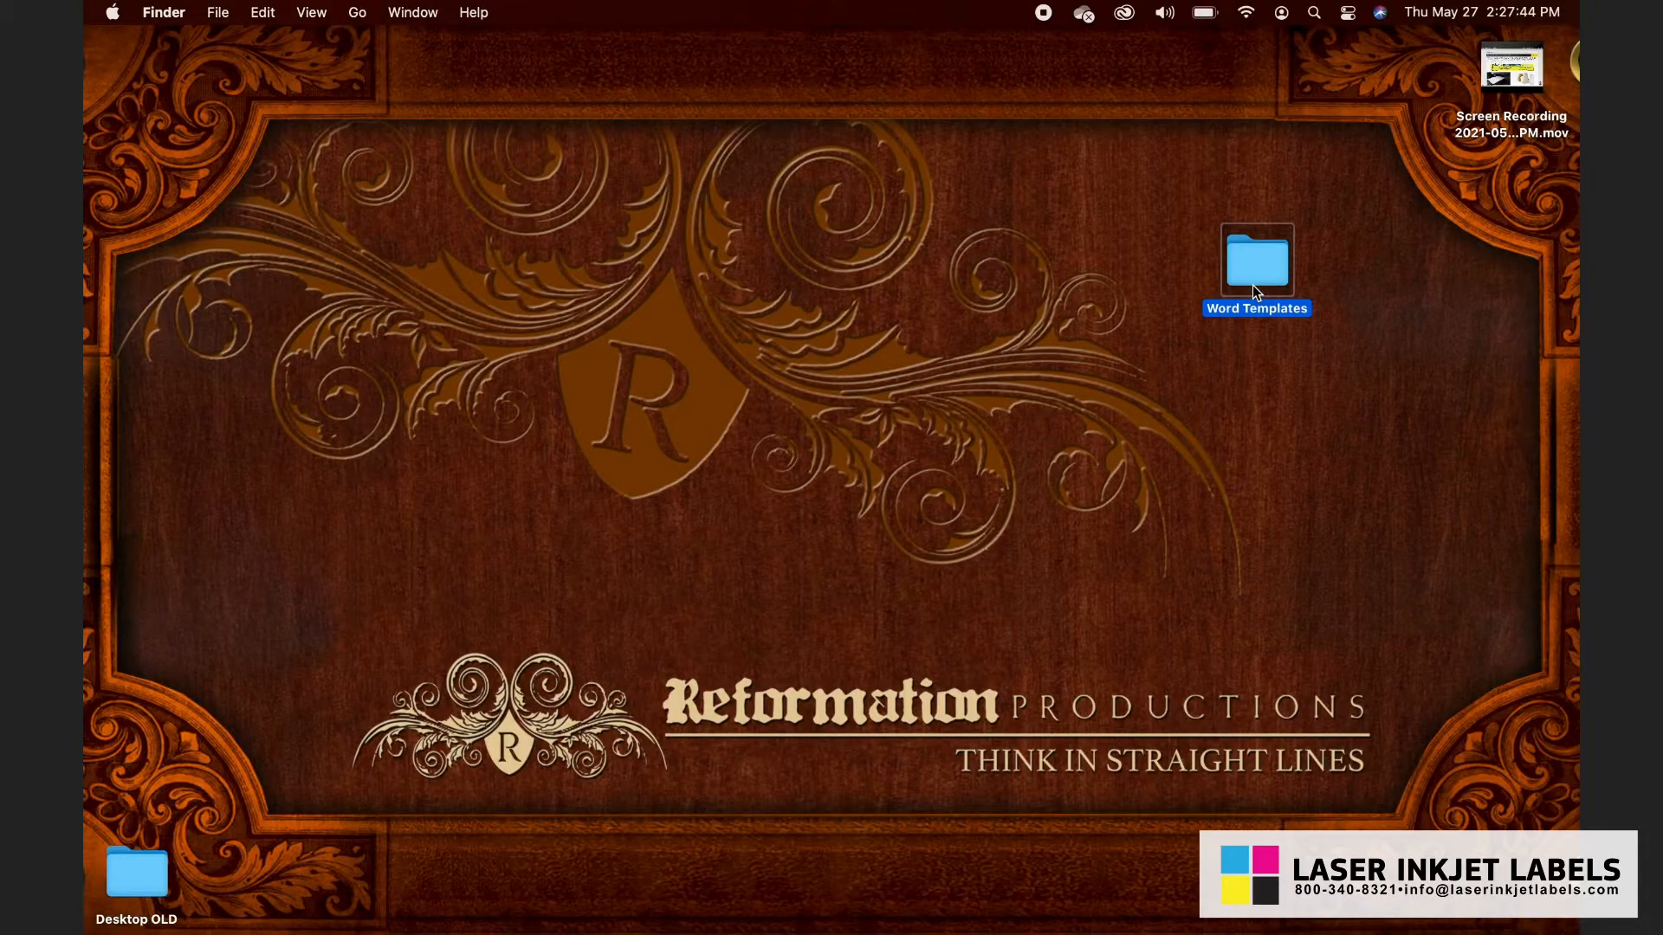
double_click(1252, 284)
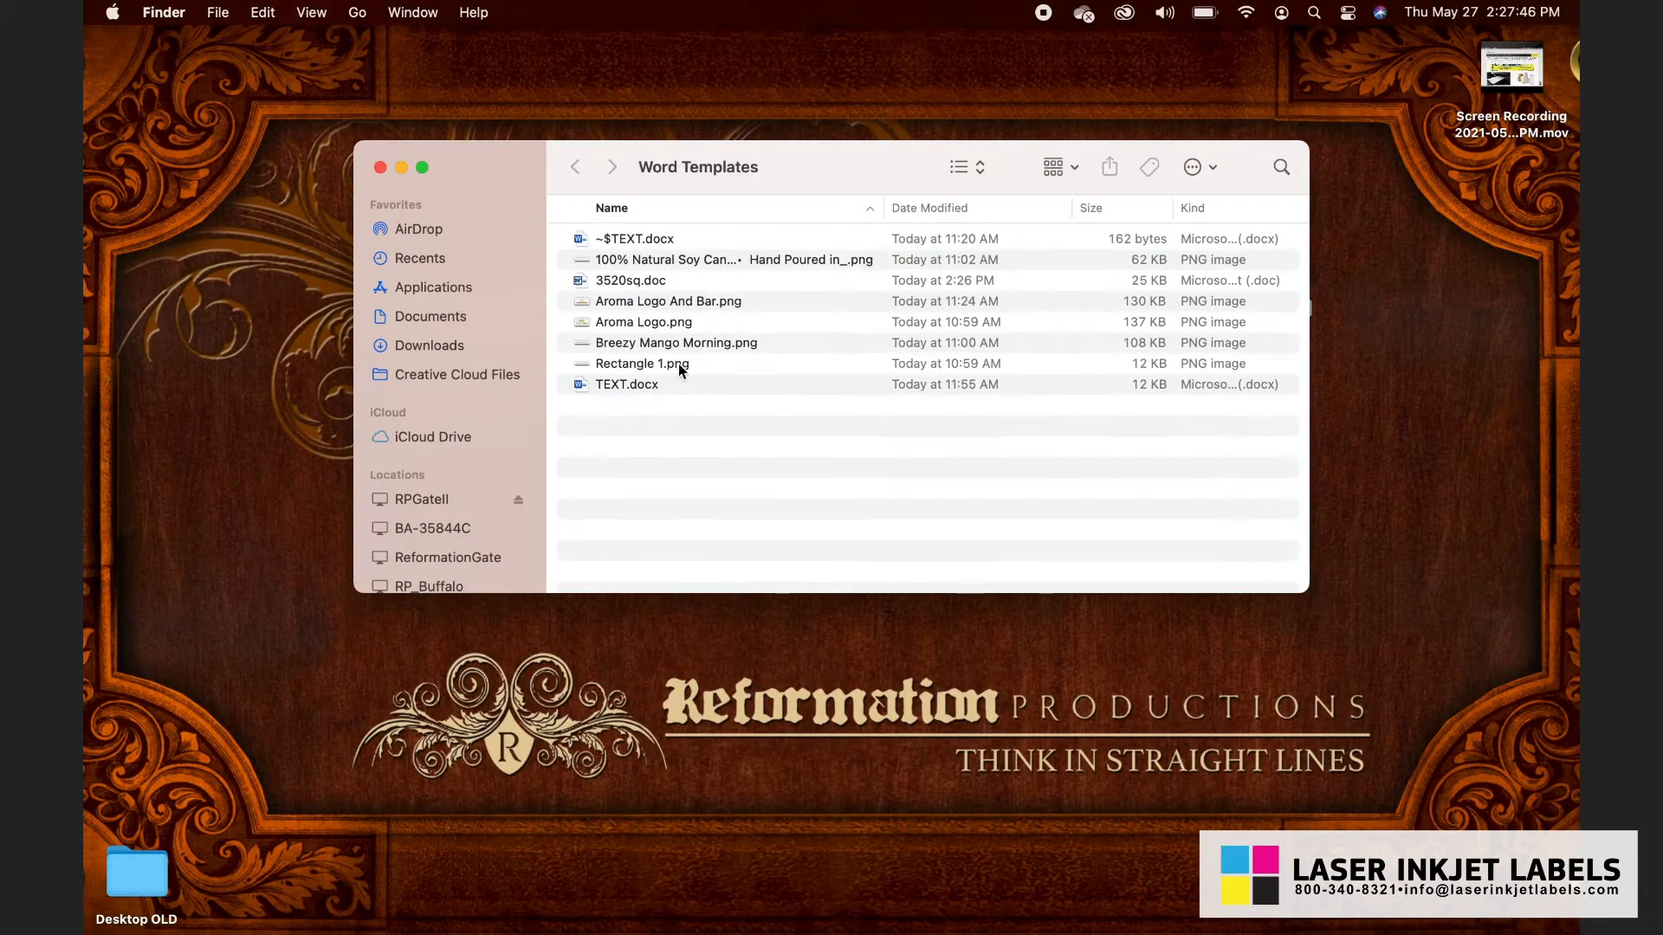
double_click(626, 281)
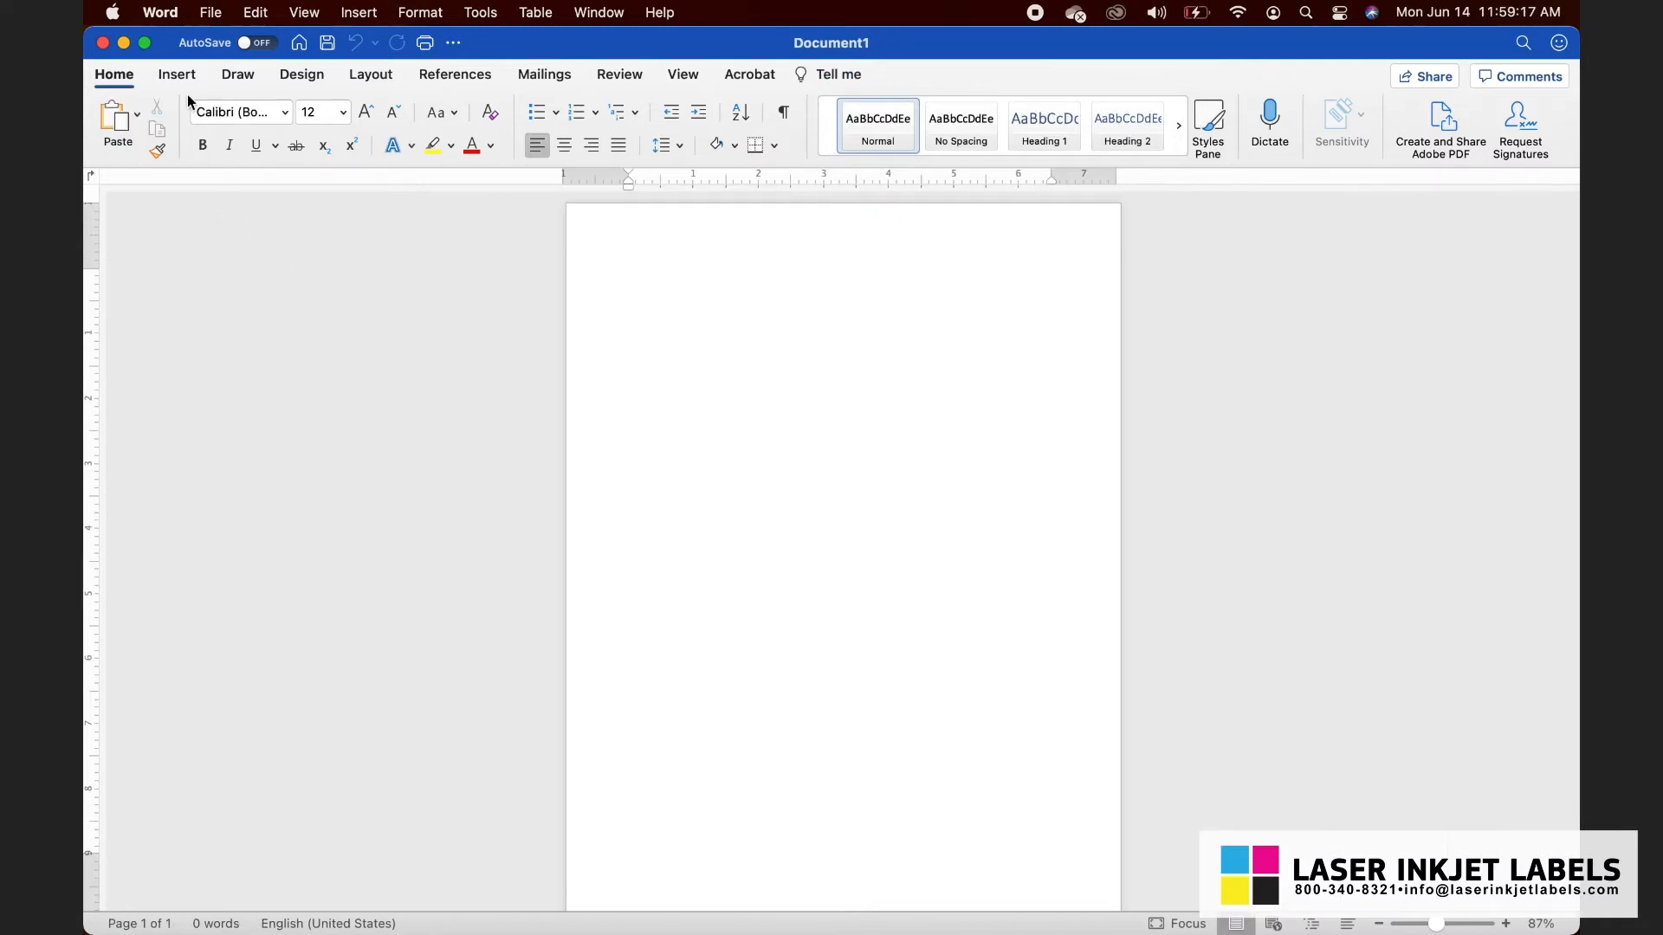
From the blank Word document, open the existing file 3520sq.doc in the Word Templates folder
click(213, 14)
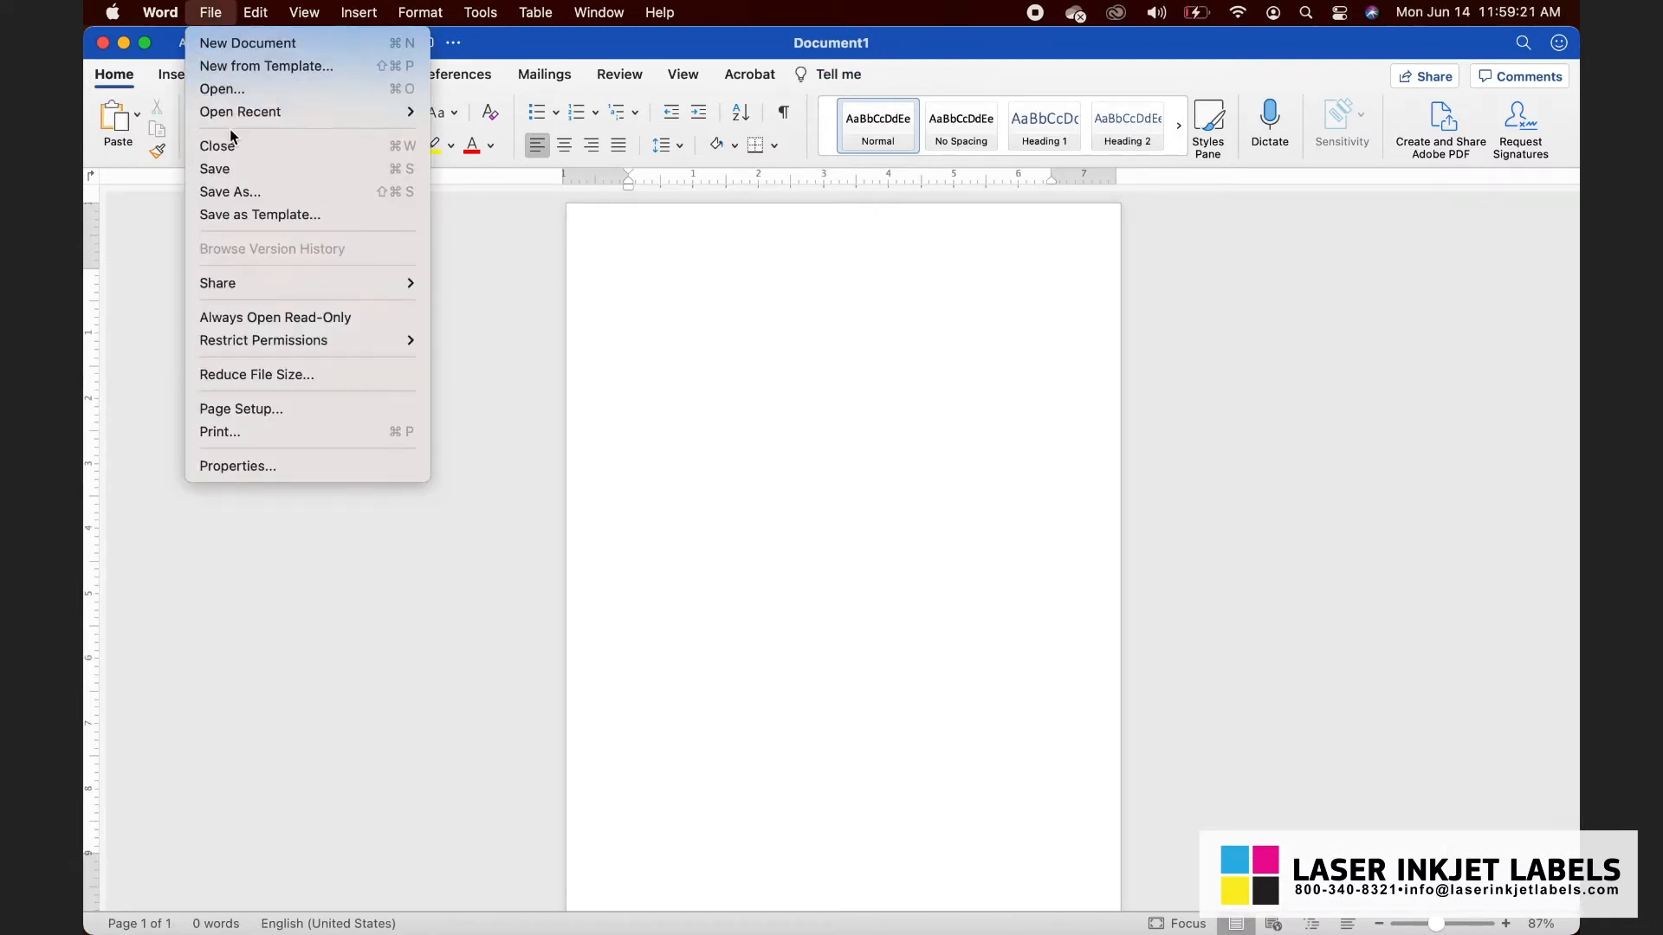
click(227, 90)
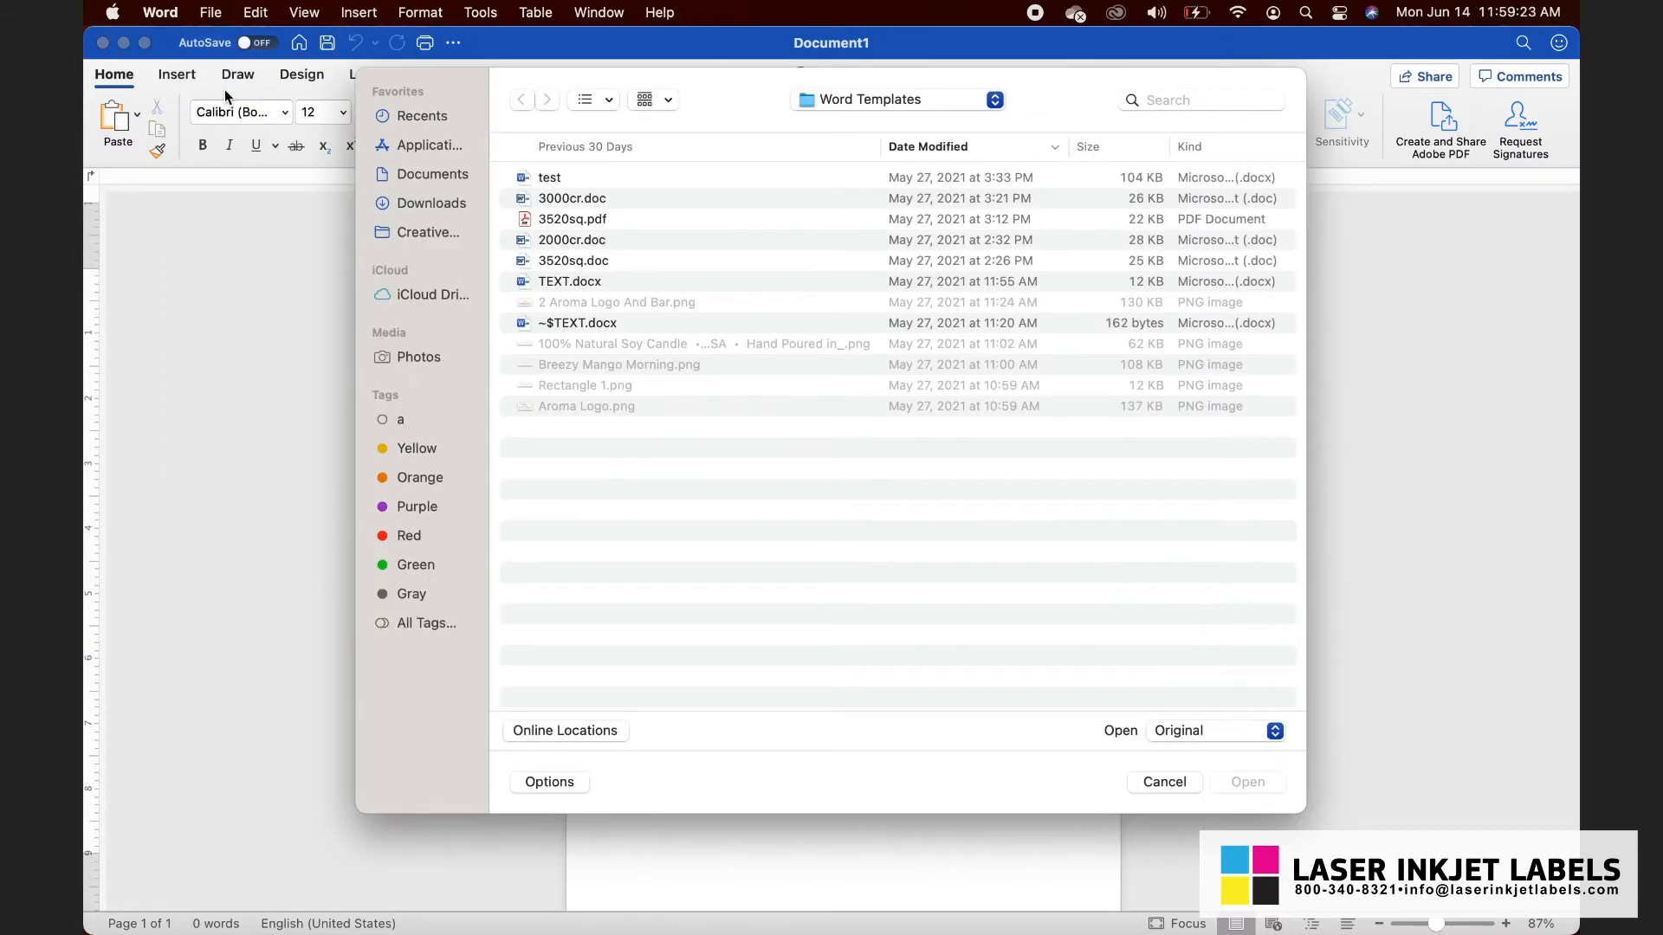
click(594, 262)
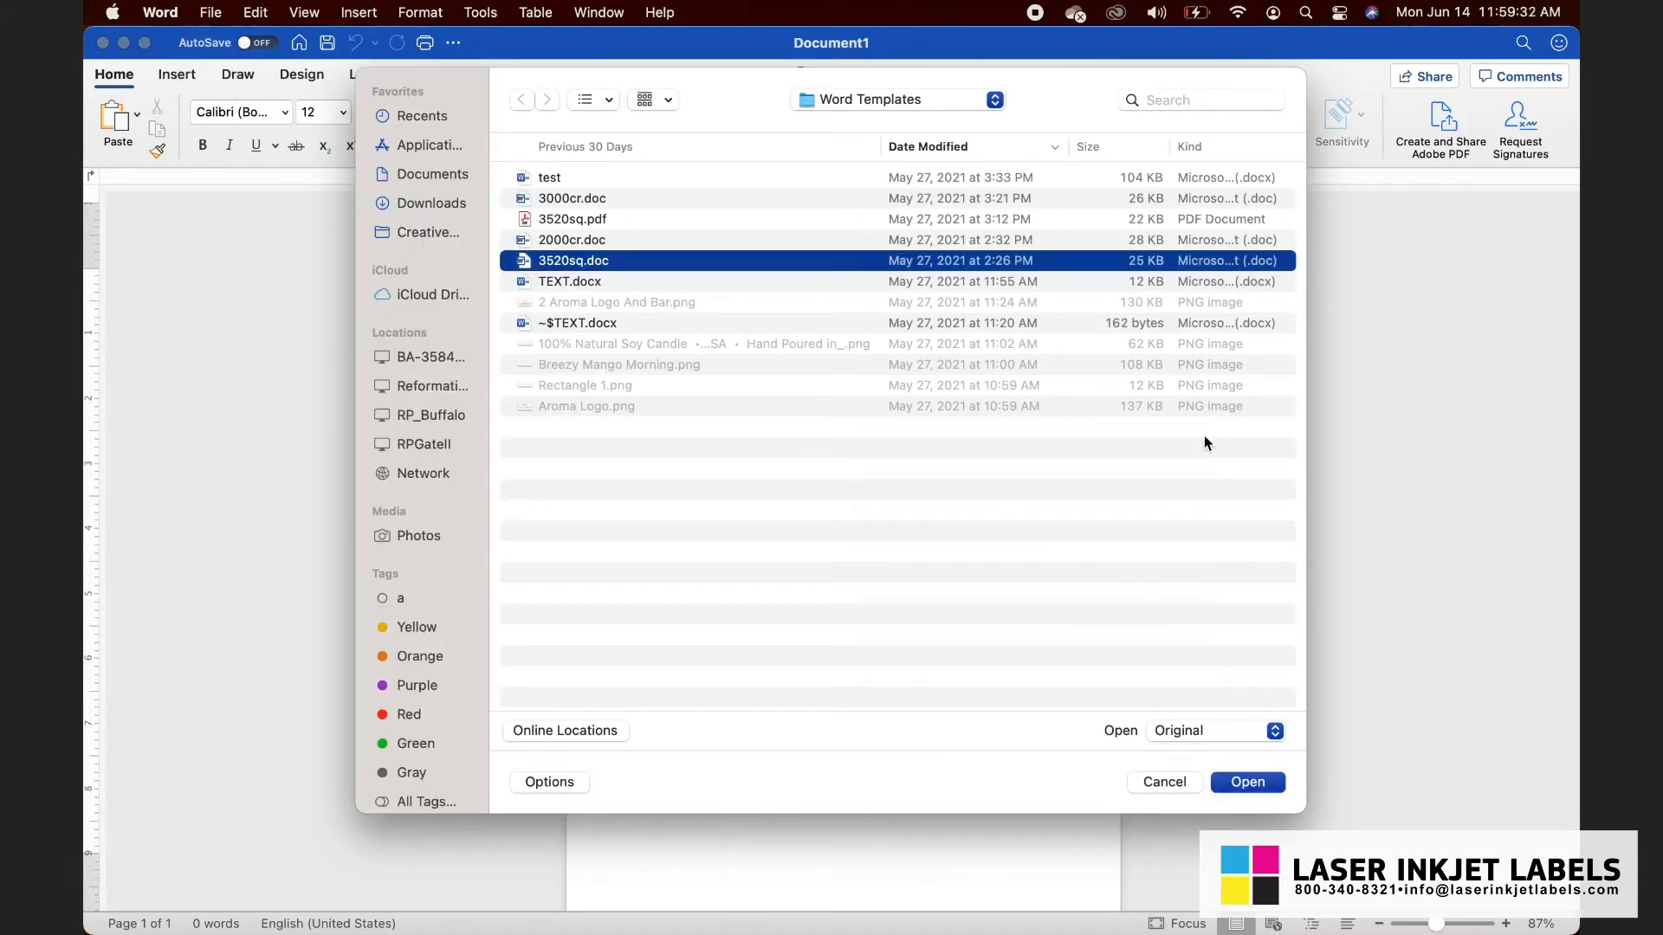
click(1255, 782)
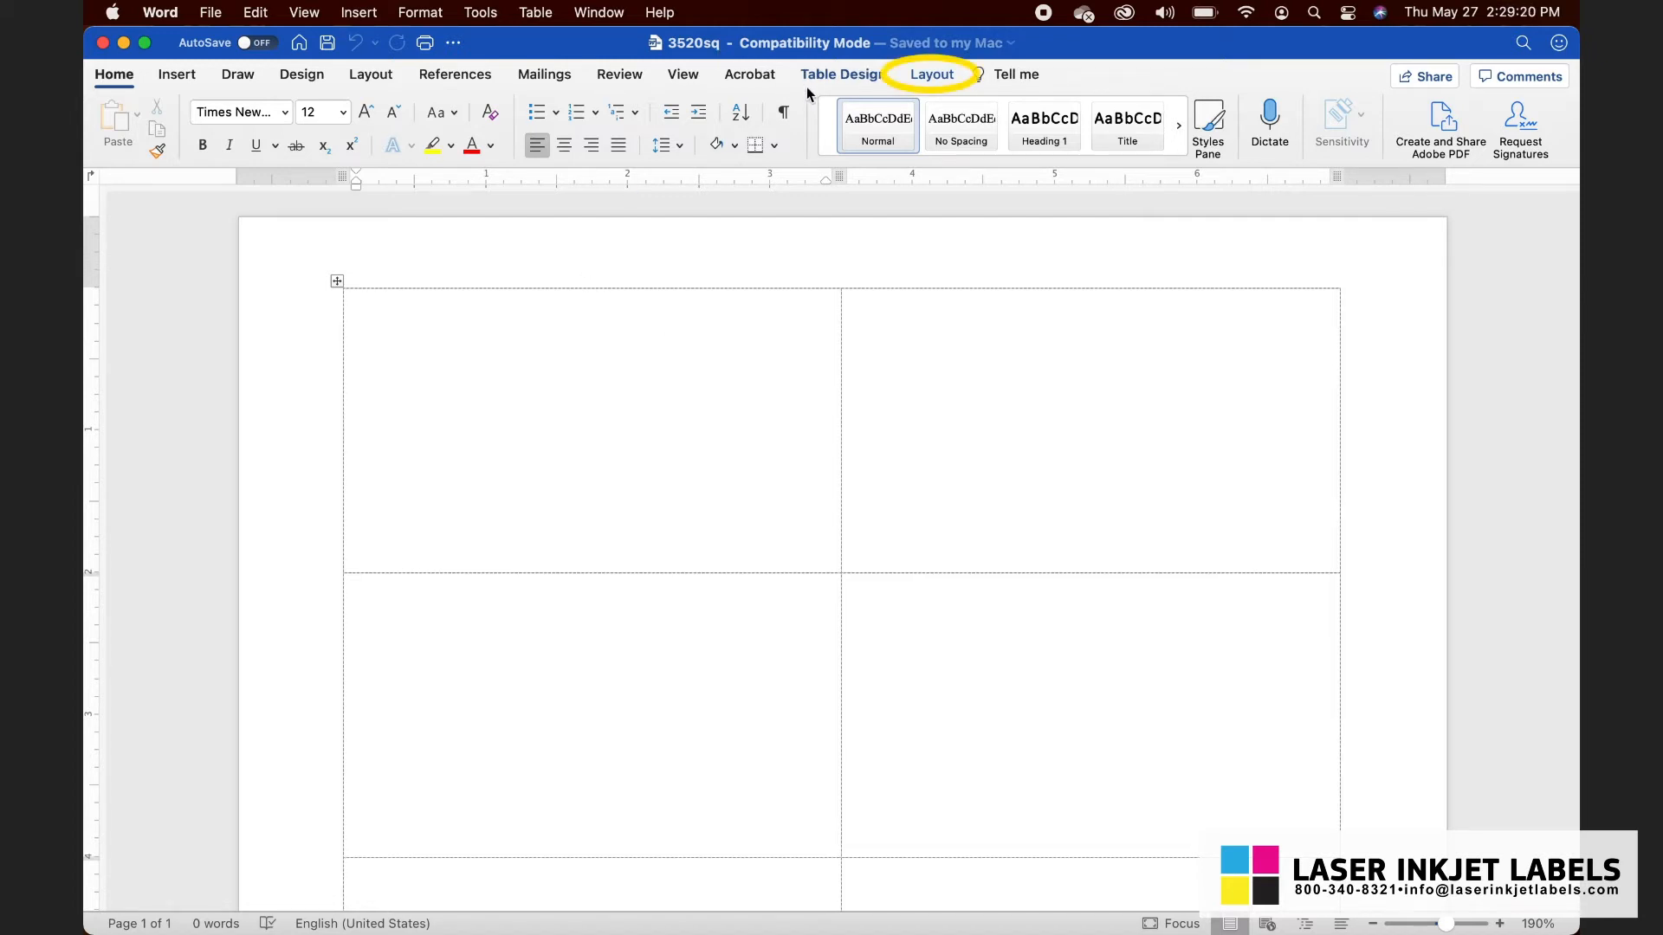
Toggle the label table's View Gridlines setting off and back on
click(920, 78)
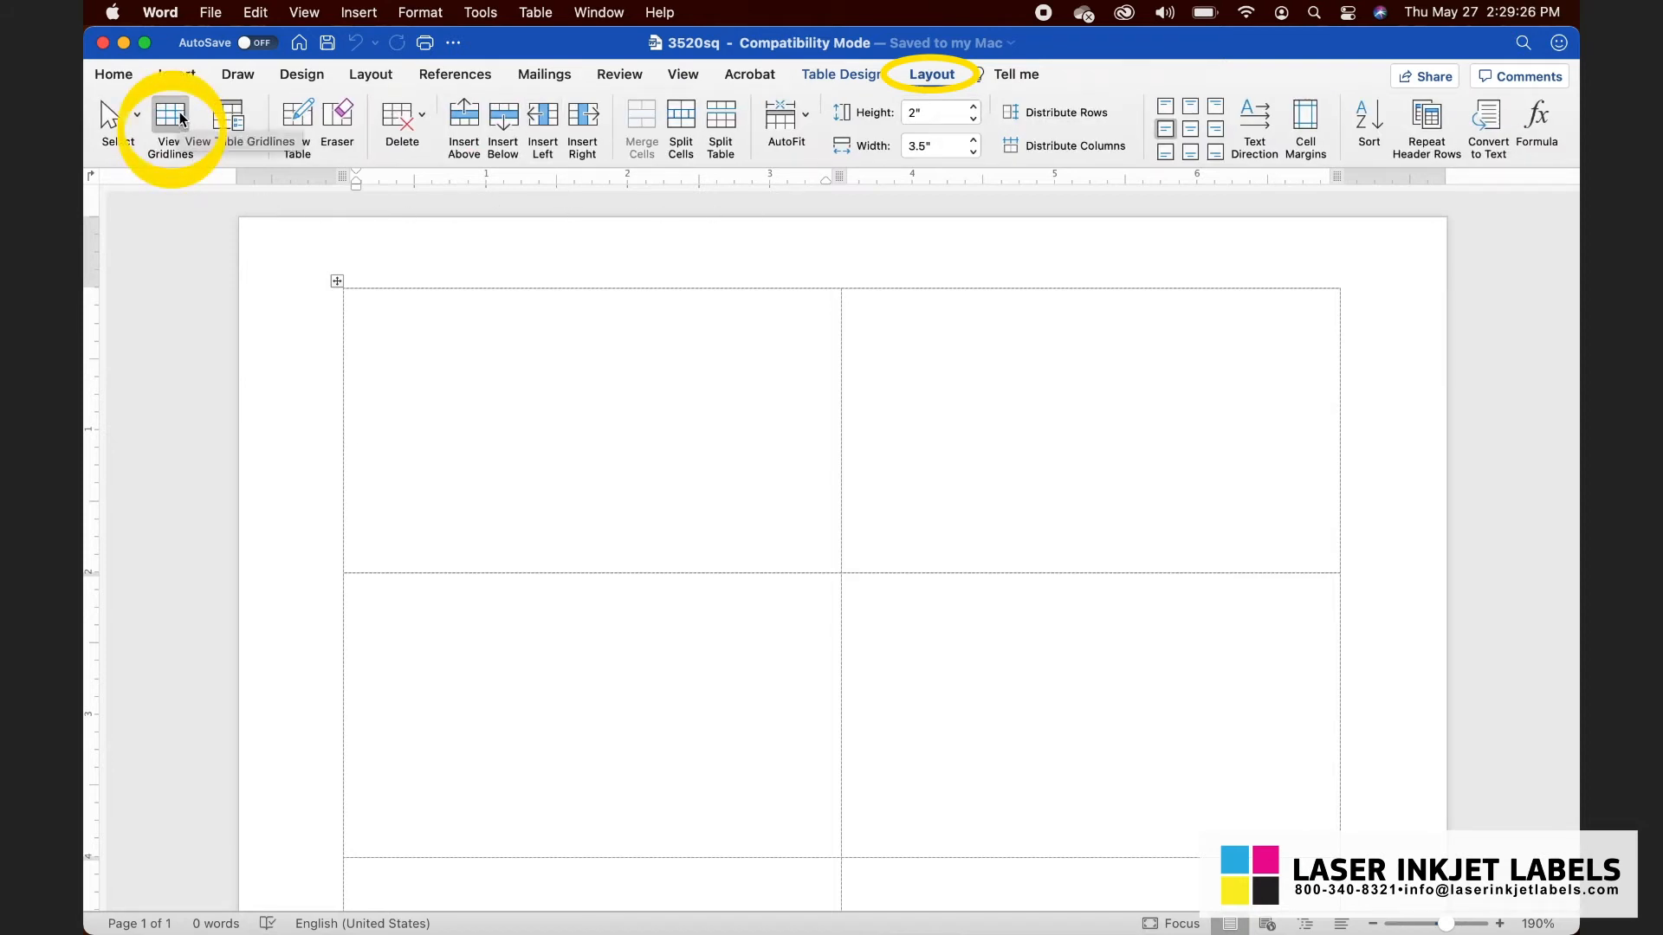
click(168, 124)
click(167, 124)
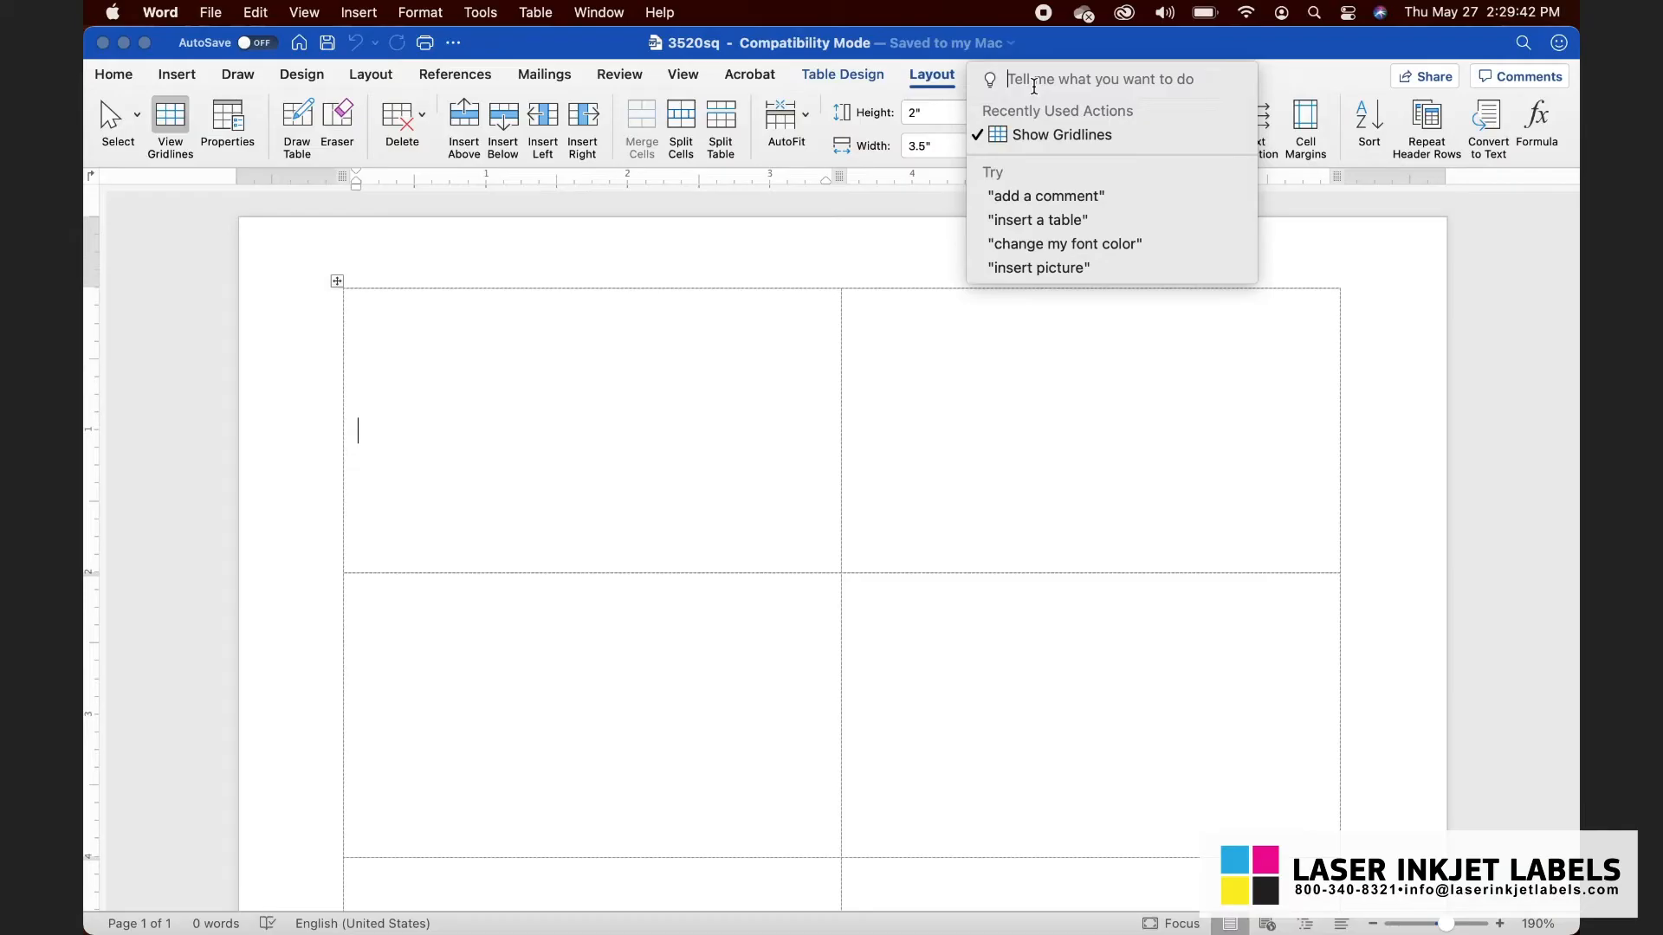
Search Word's commands for "view gridlines", then bring up the document's View options
text(view gr)
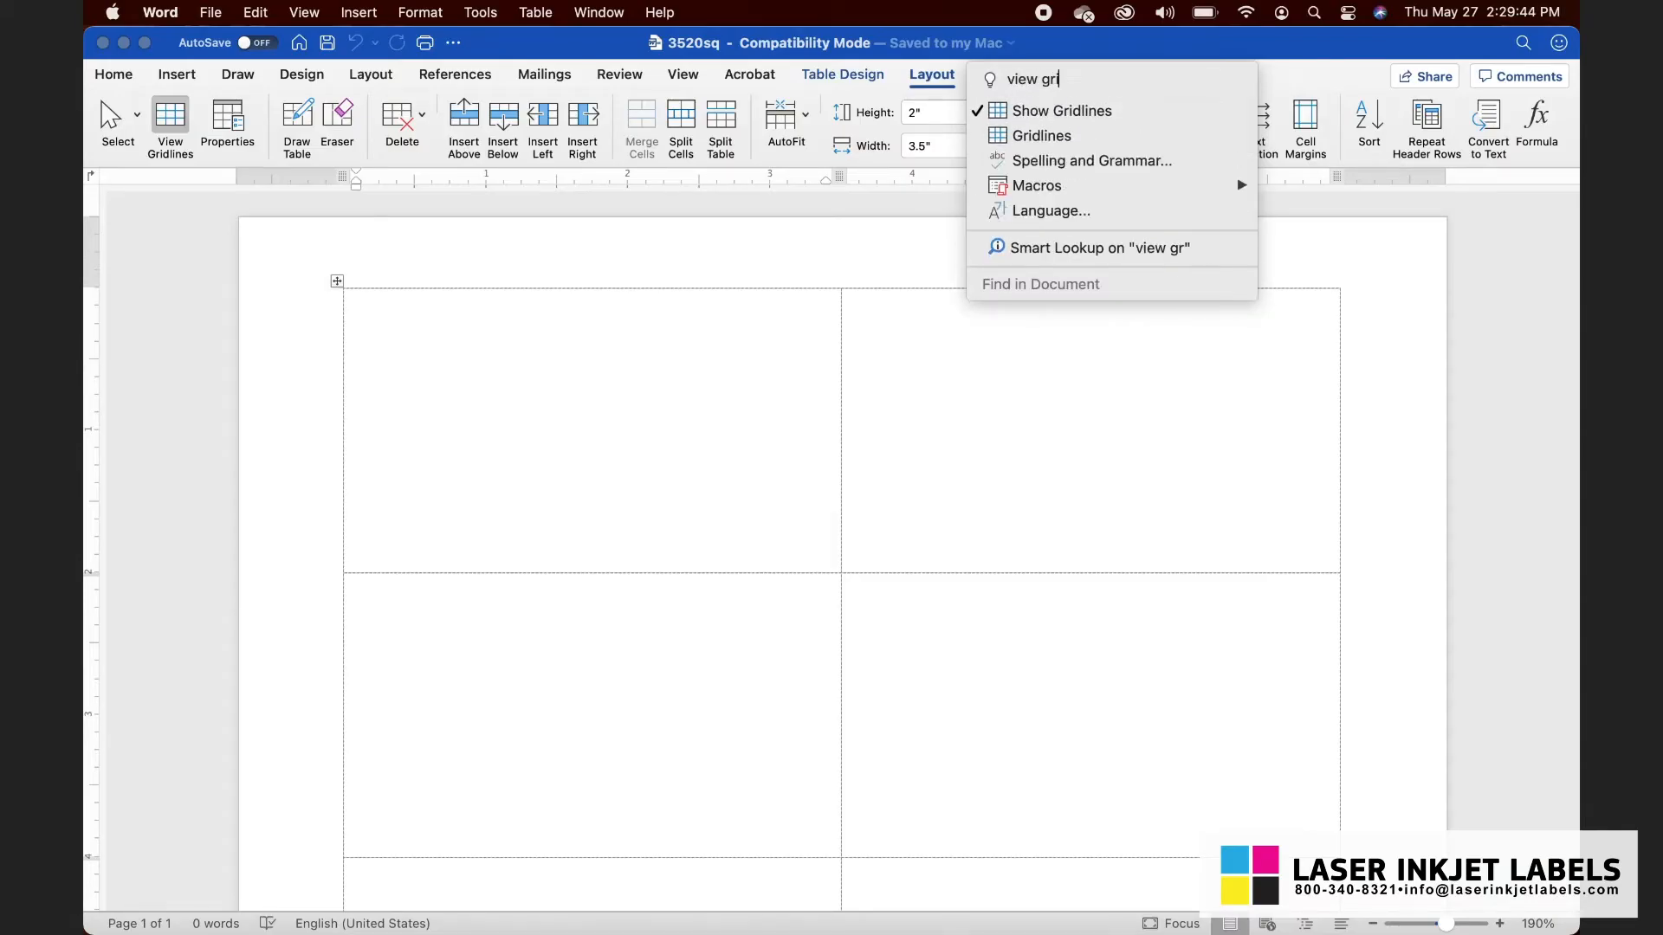
text(idlines)
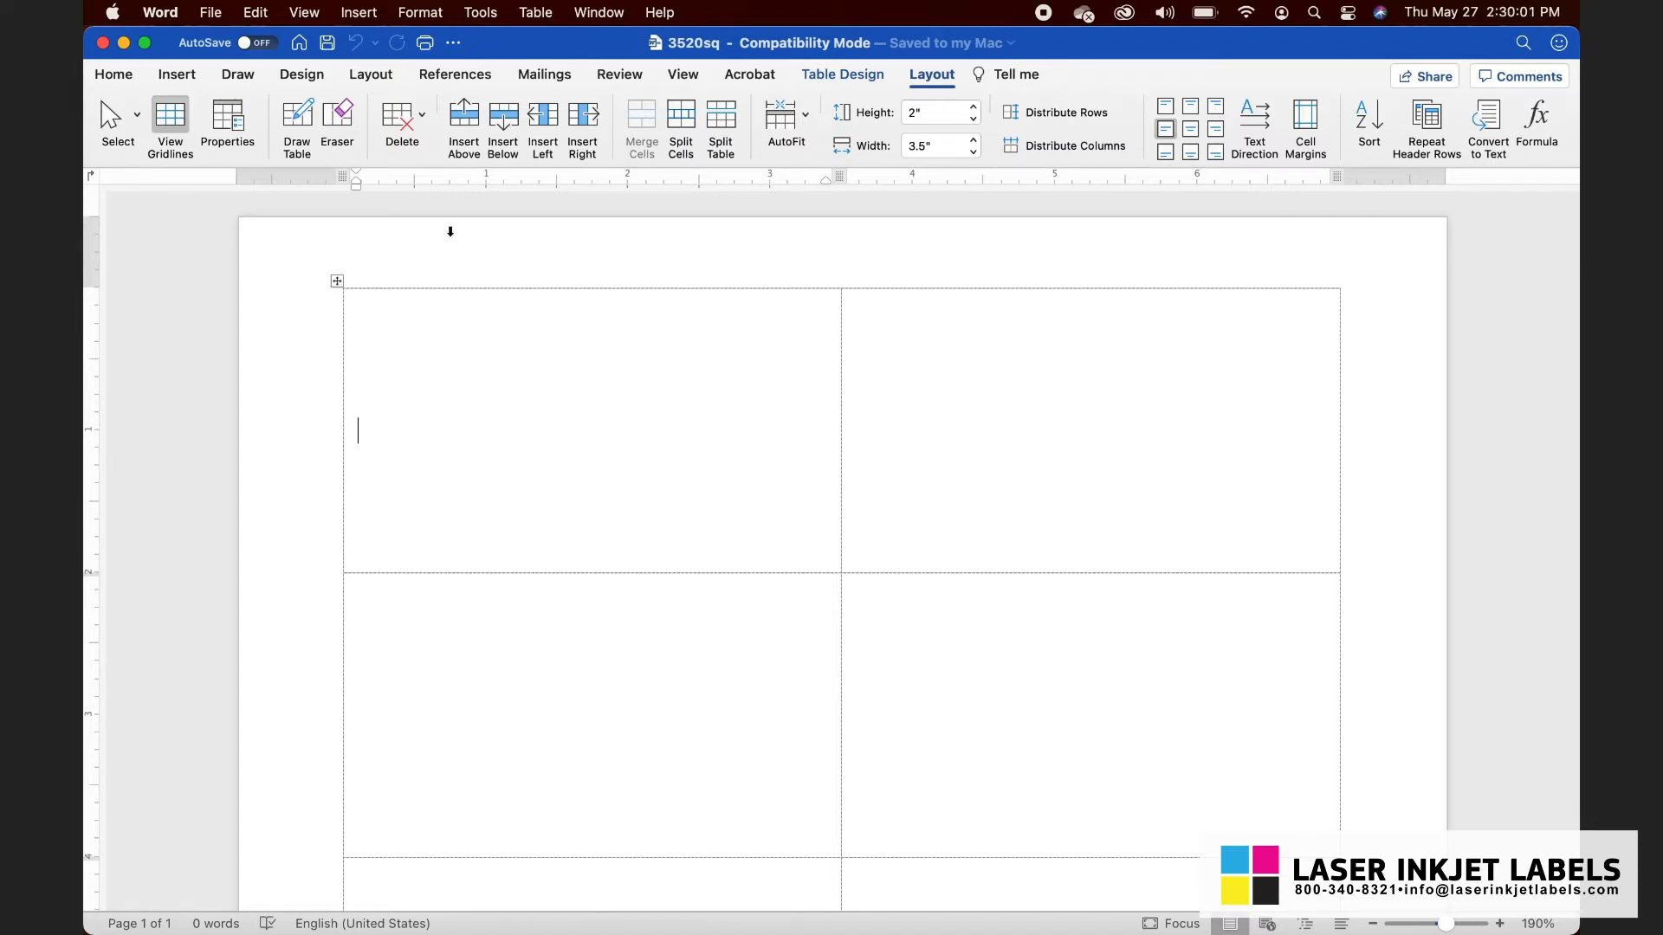
click(674, 74)
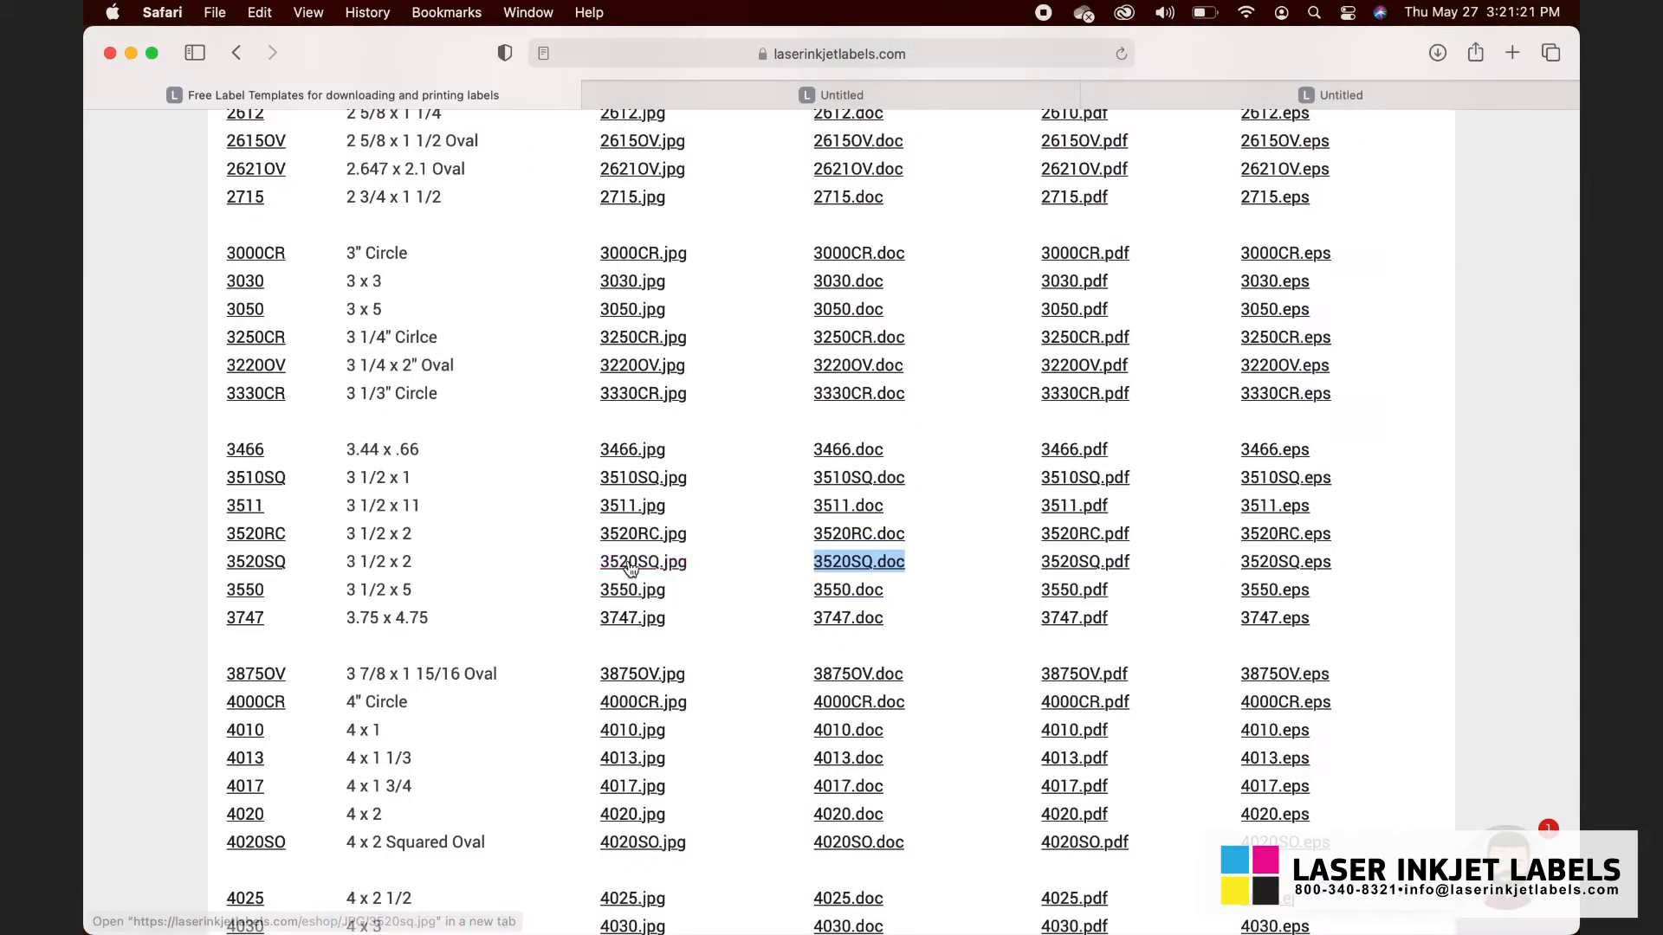
In the Safari template list, open the 3520SQ detailed image in a new tab and locate the 3" Circle row
super+click(630, 568)
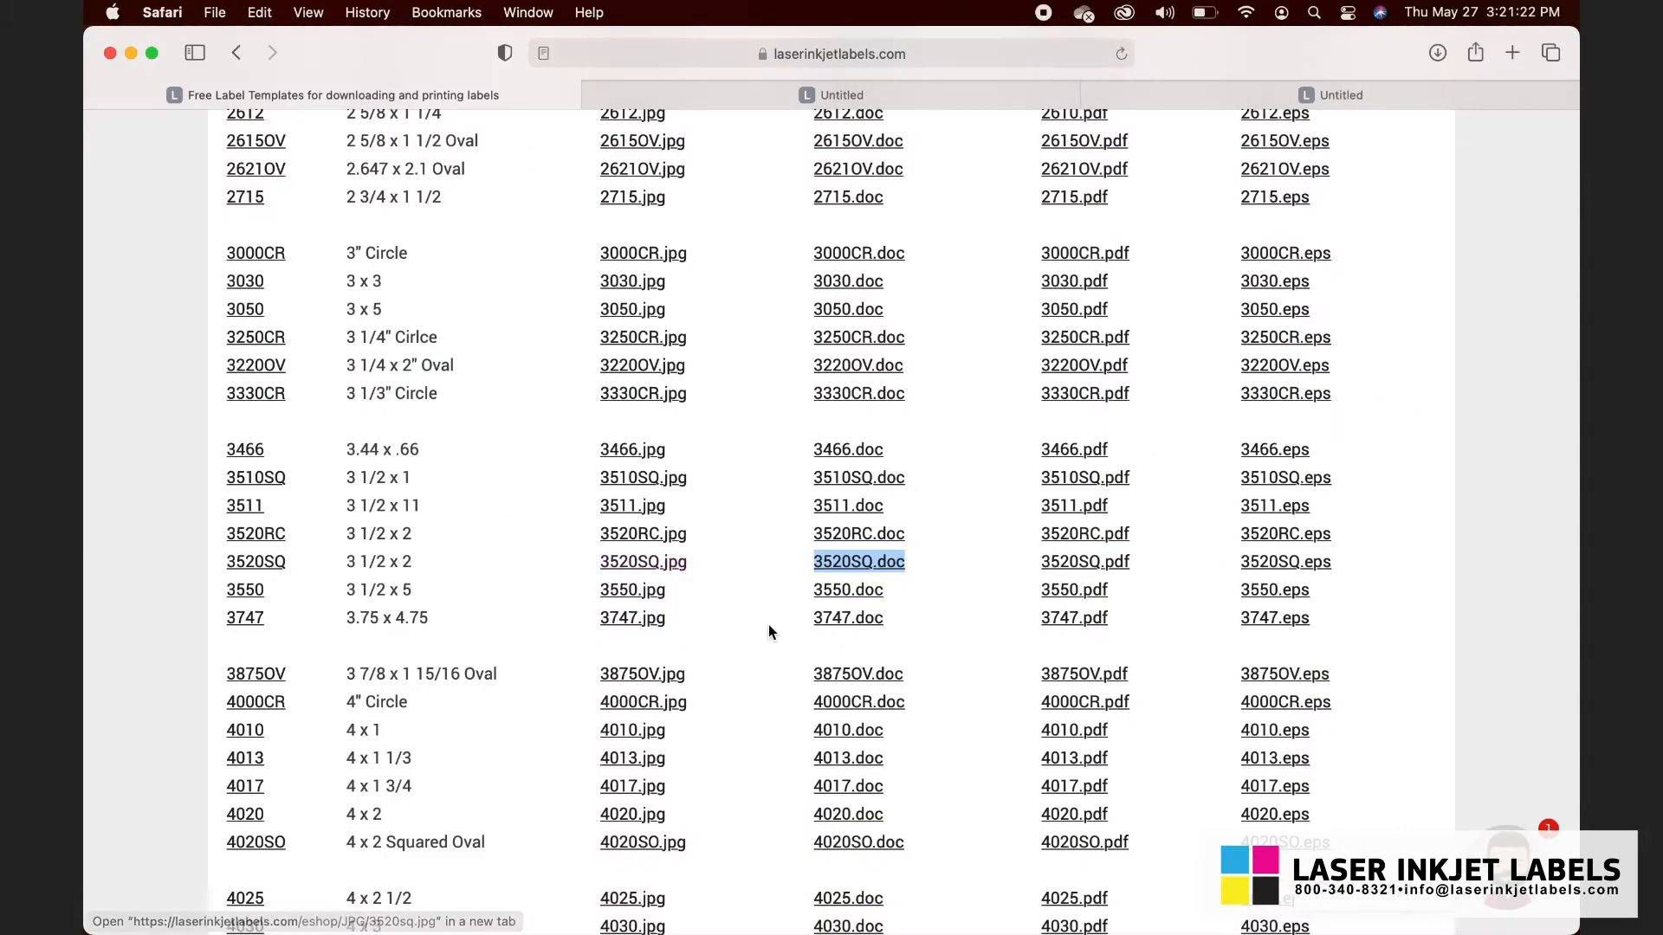
scroll(753, 568, down, 3)
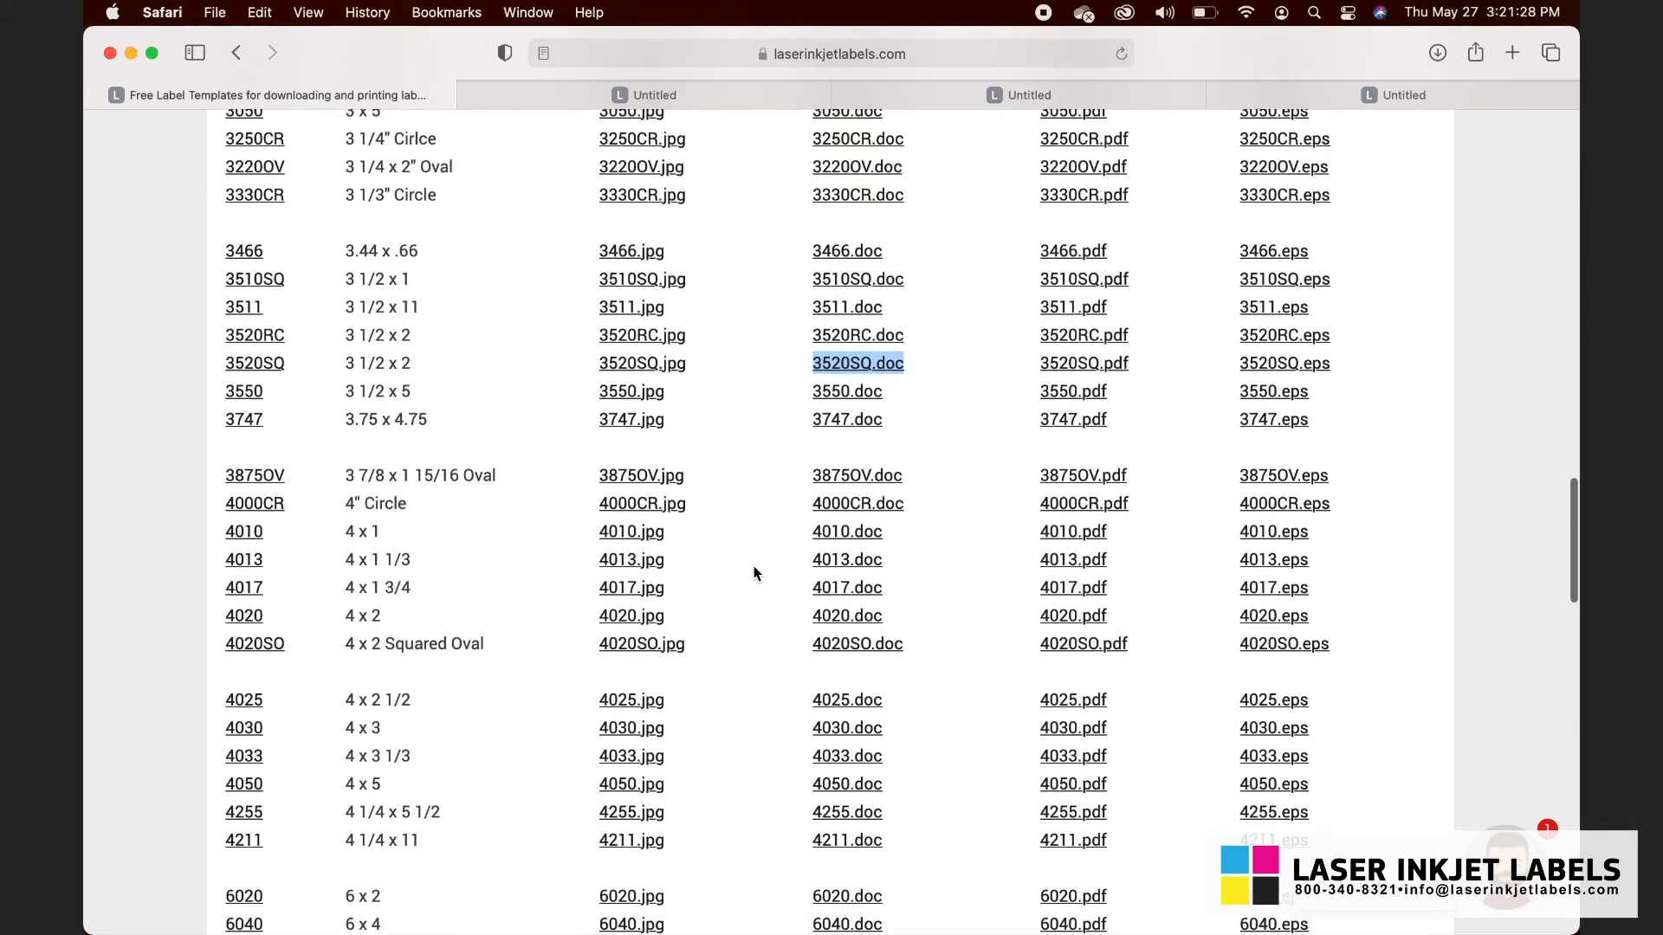
scroll(753, 564, up, 5)
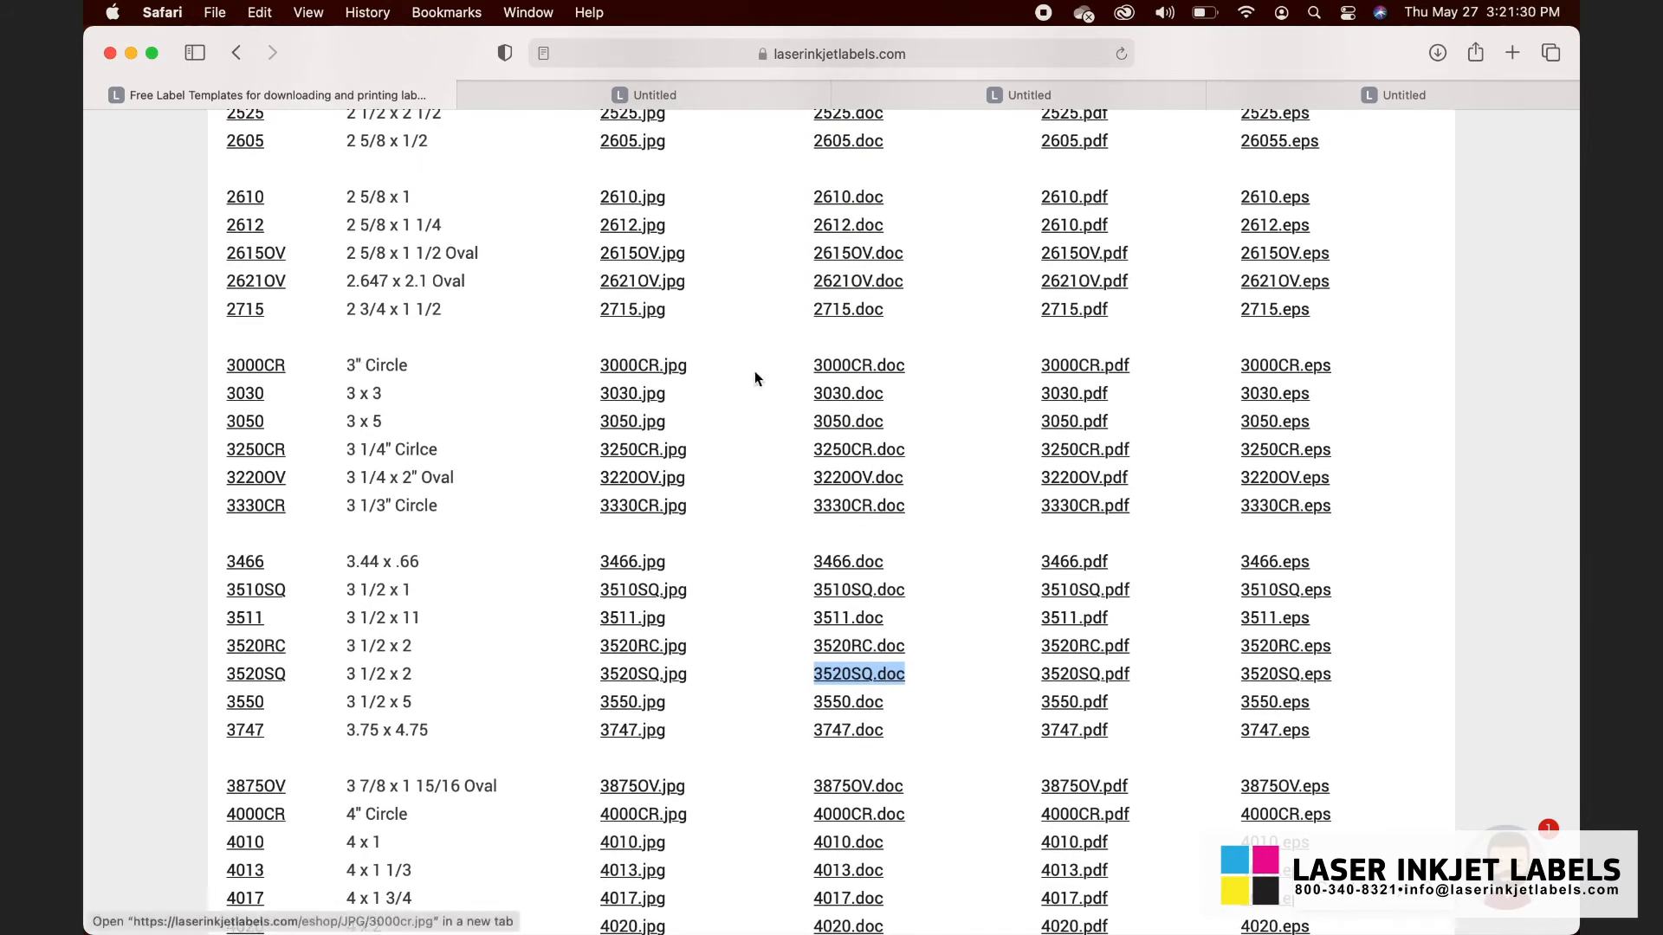
Download the 3" Circle Word template as 3000cr.doc into the Word Templates folder
right_click(838, 367)
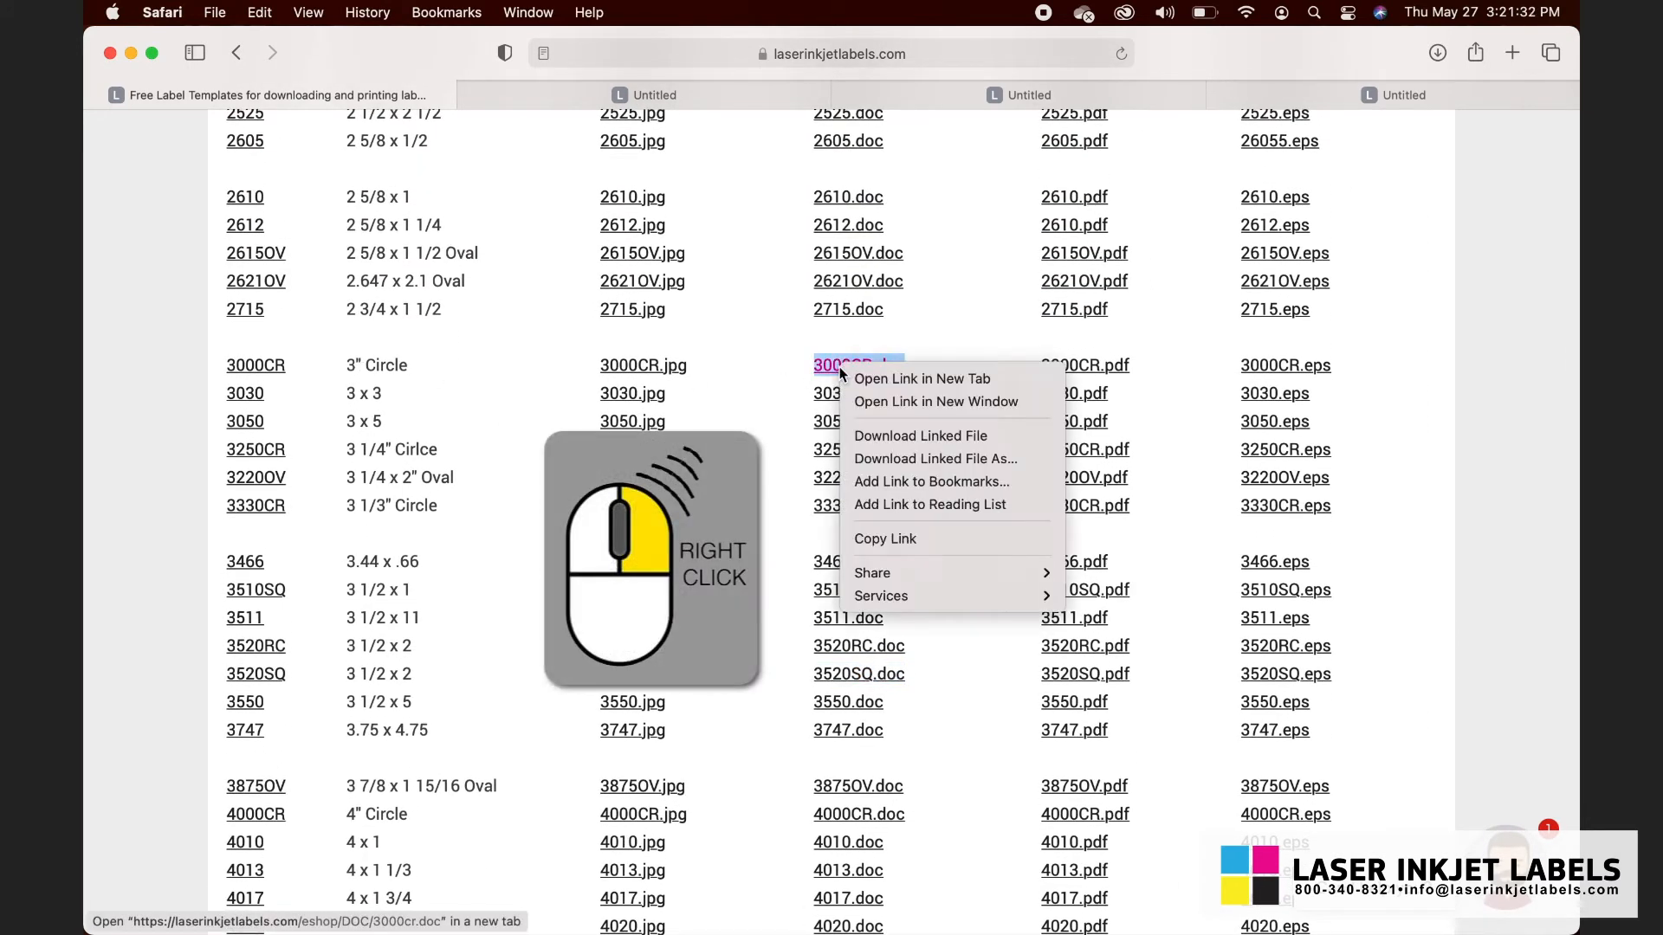
click(875, 460)
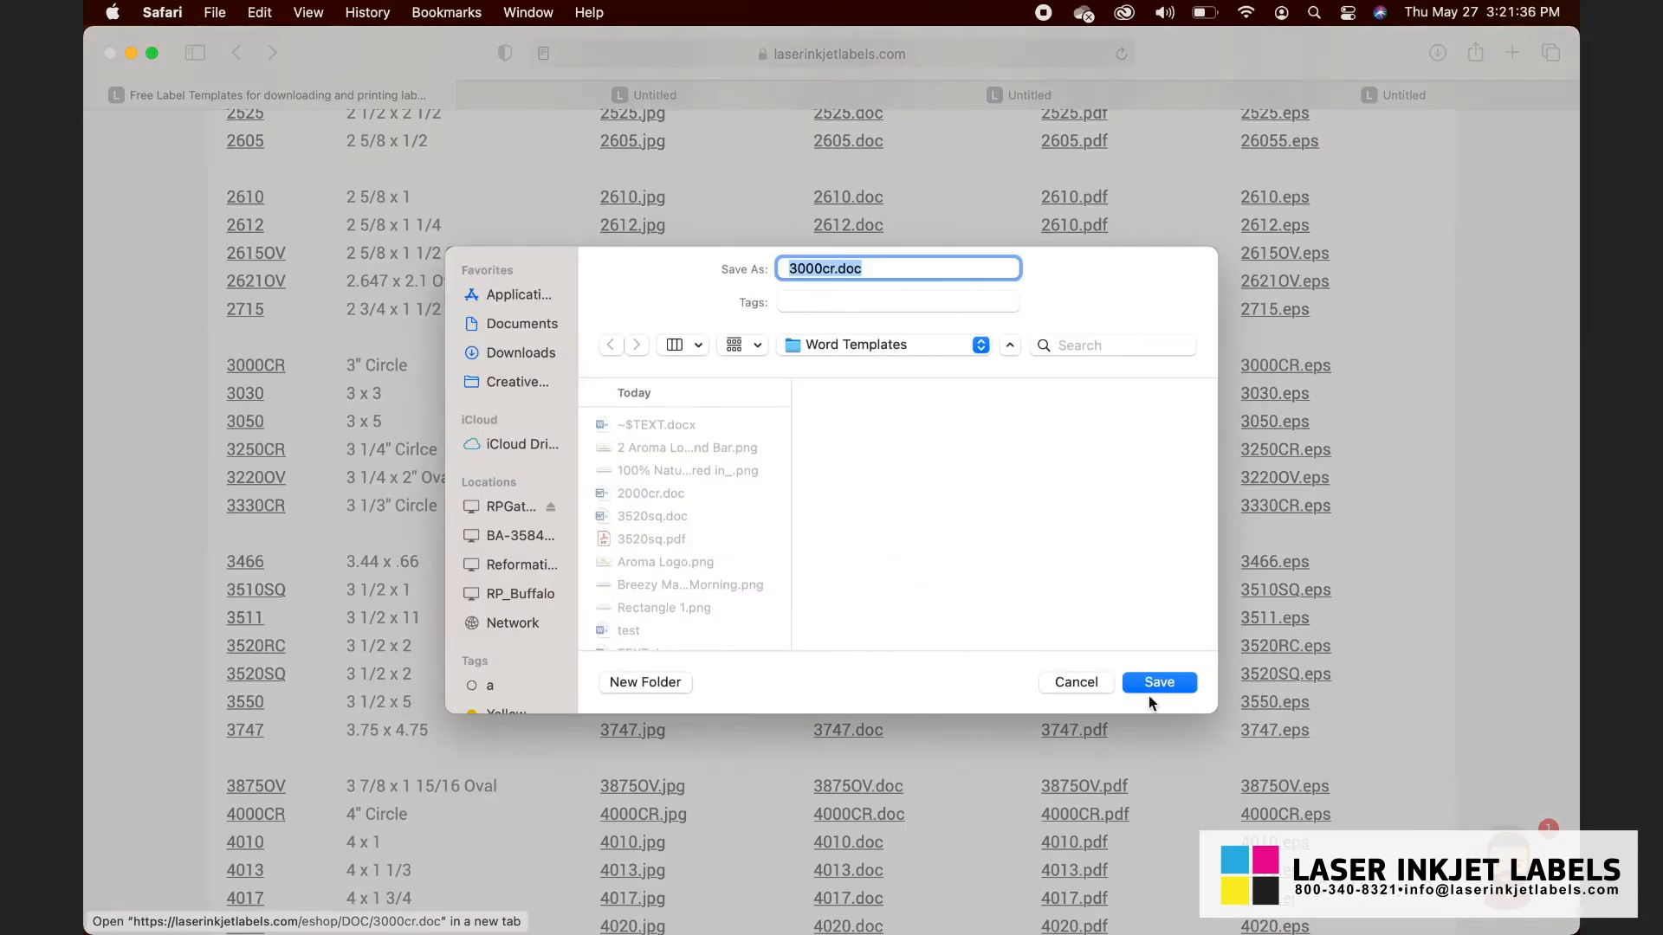
click(1148, 684)
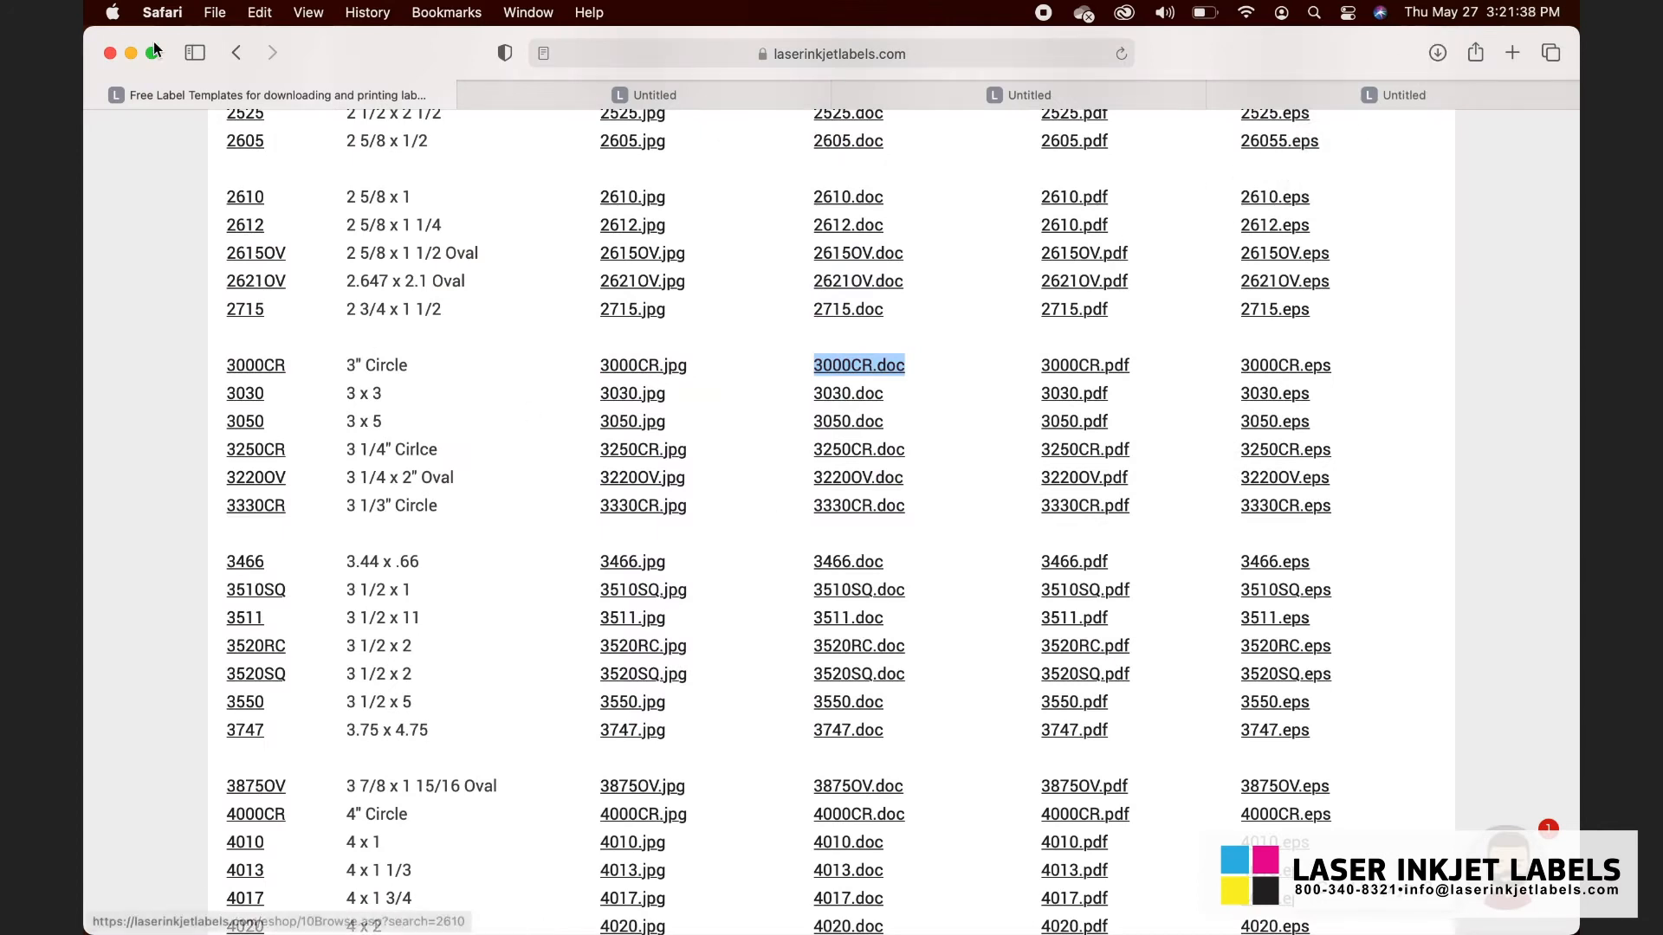
Minimize the Safari and 3520sq windows, and open 3000cr.doc from the Word Templates folder
click(131, 53)
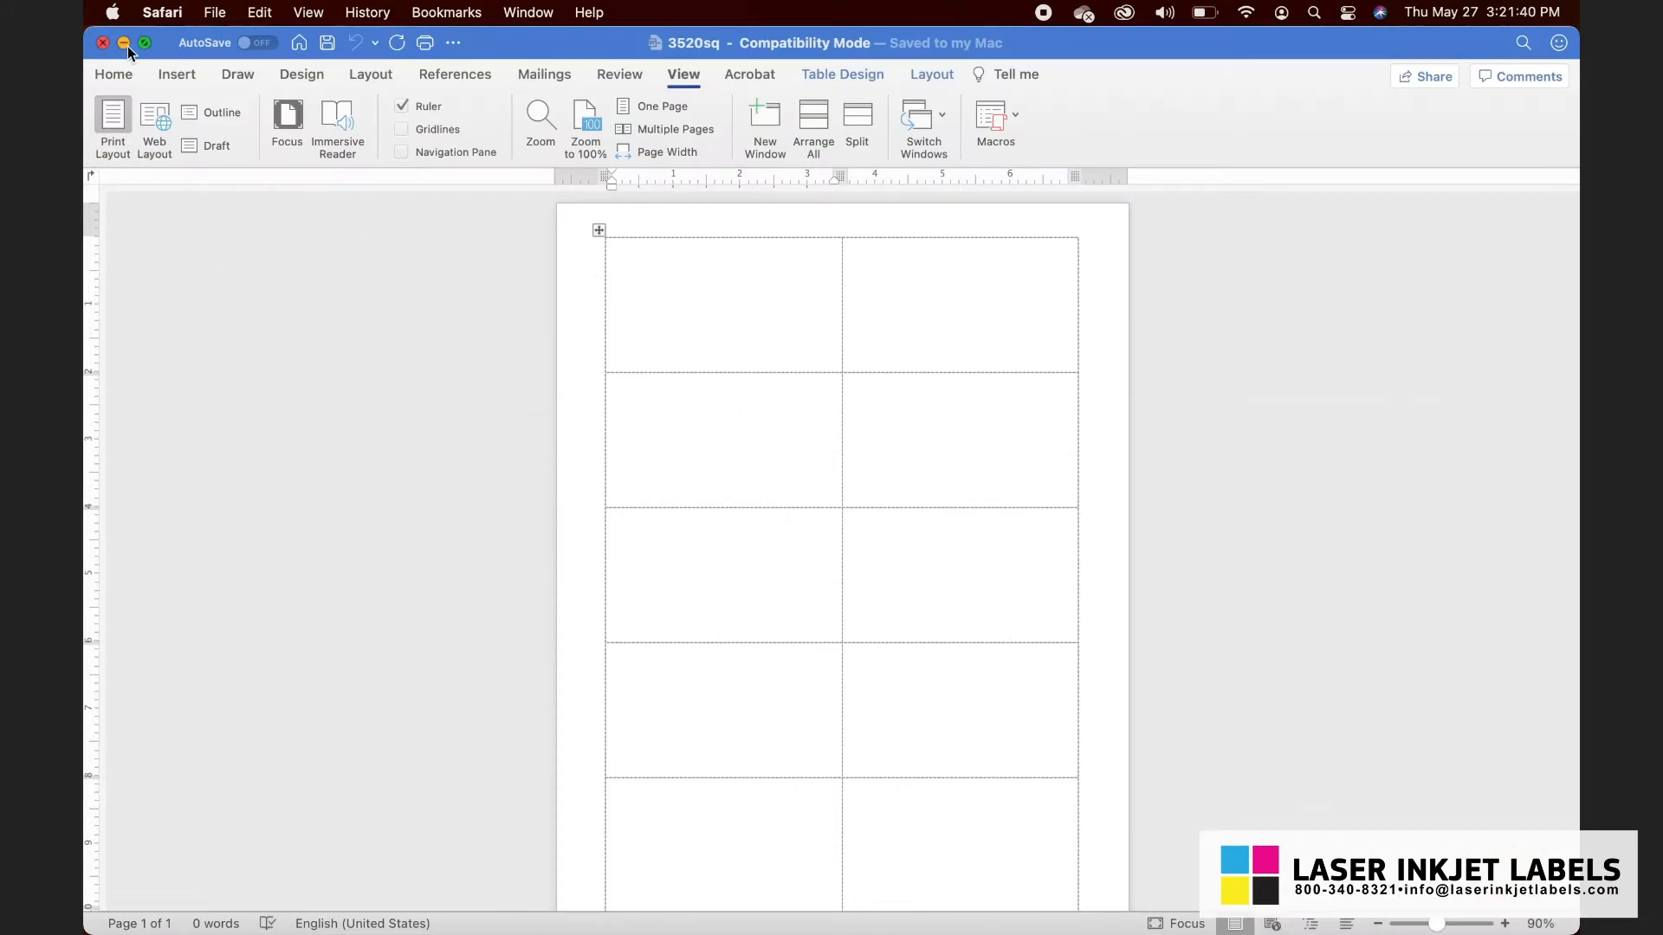
click(122, 44)
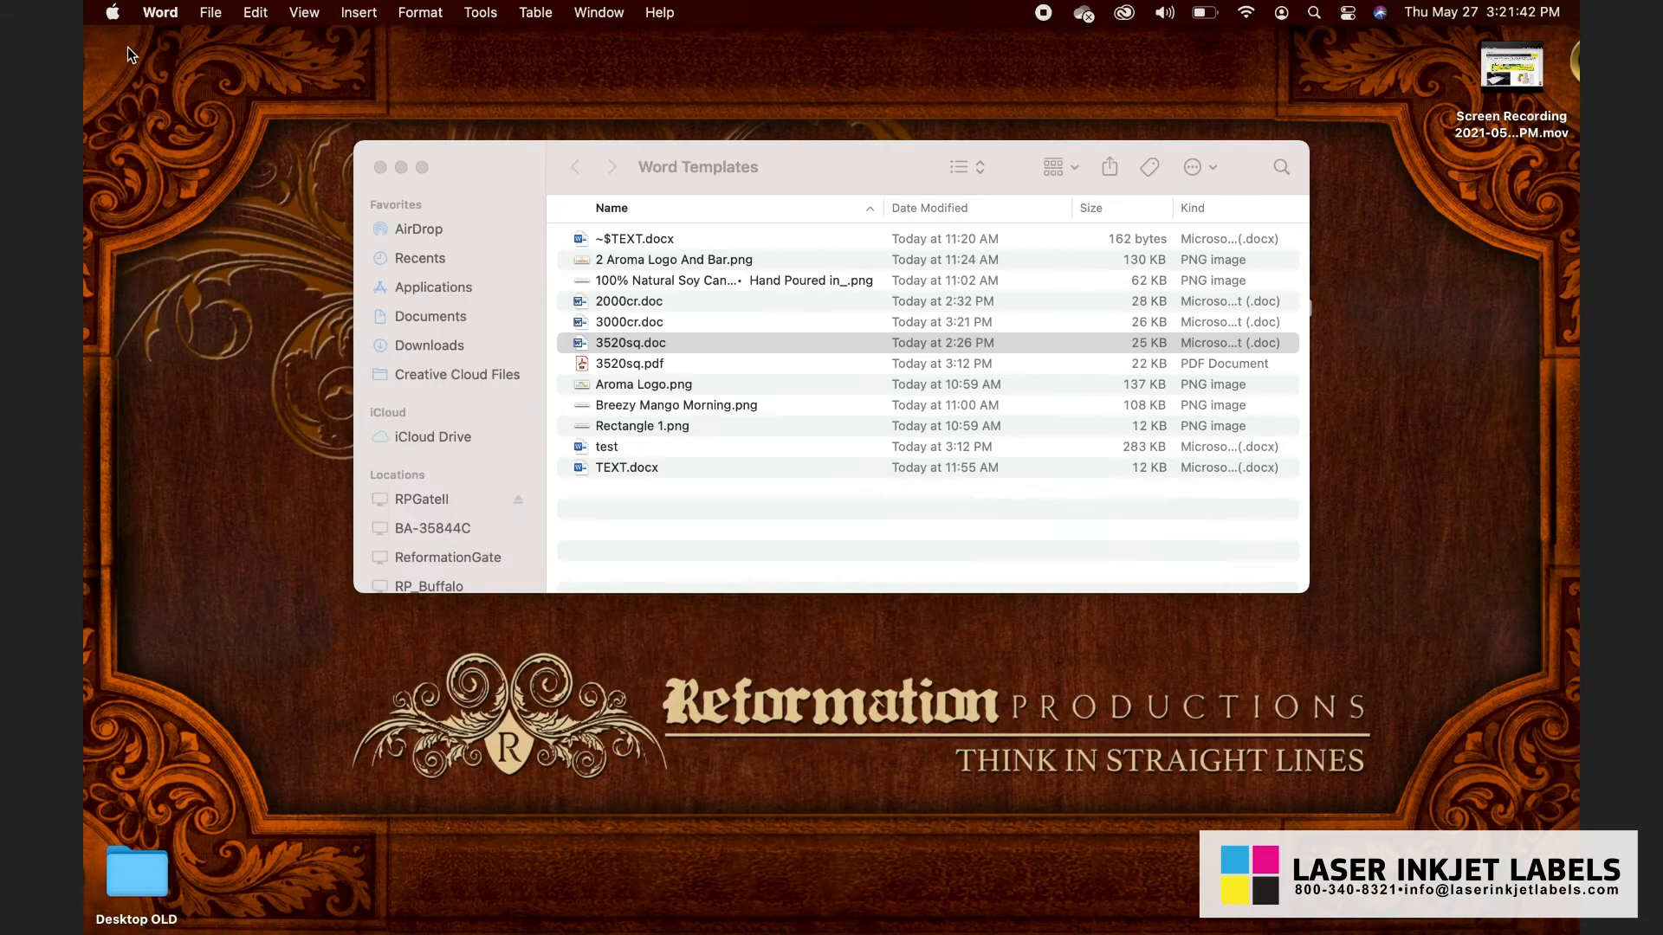
click(615, 322)
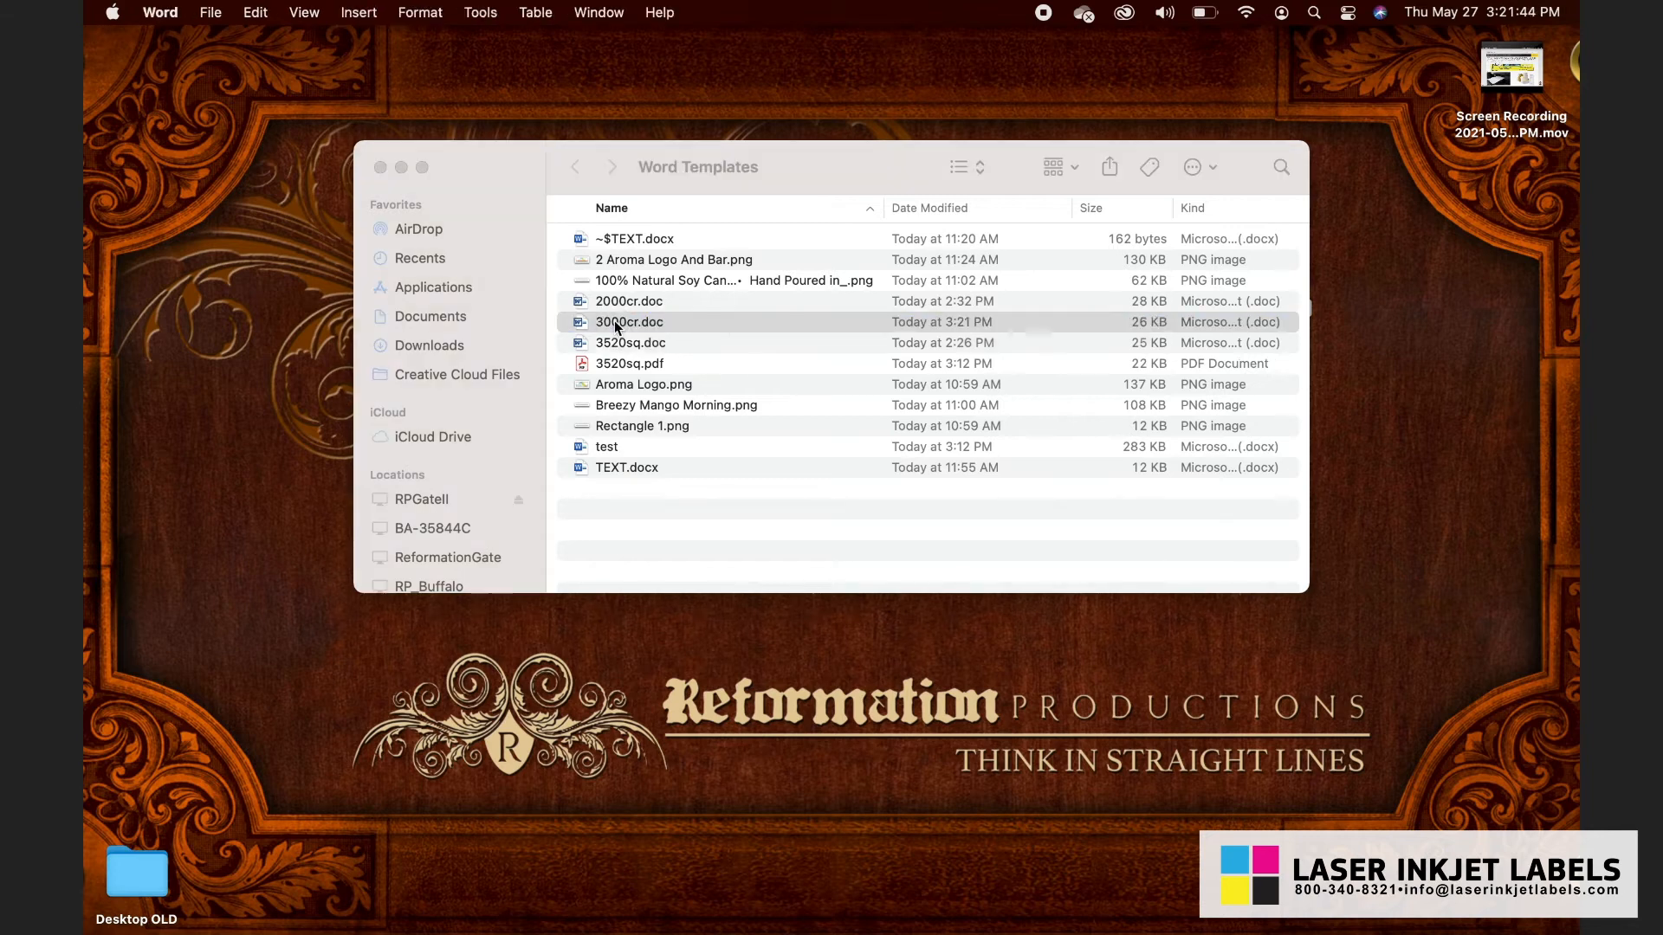
double_click(615, 323)
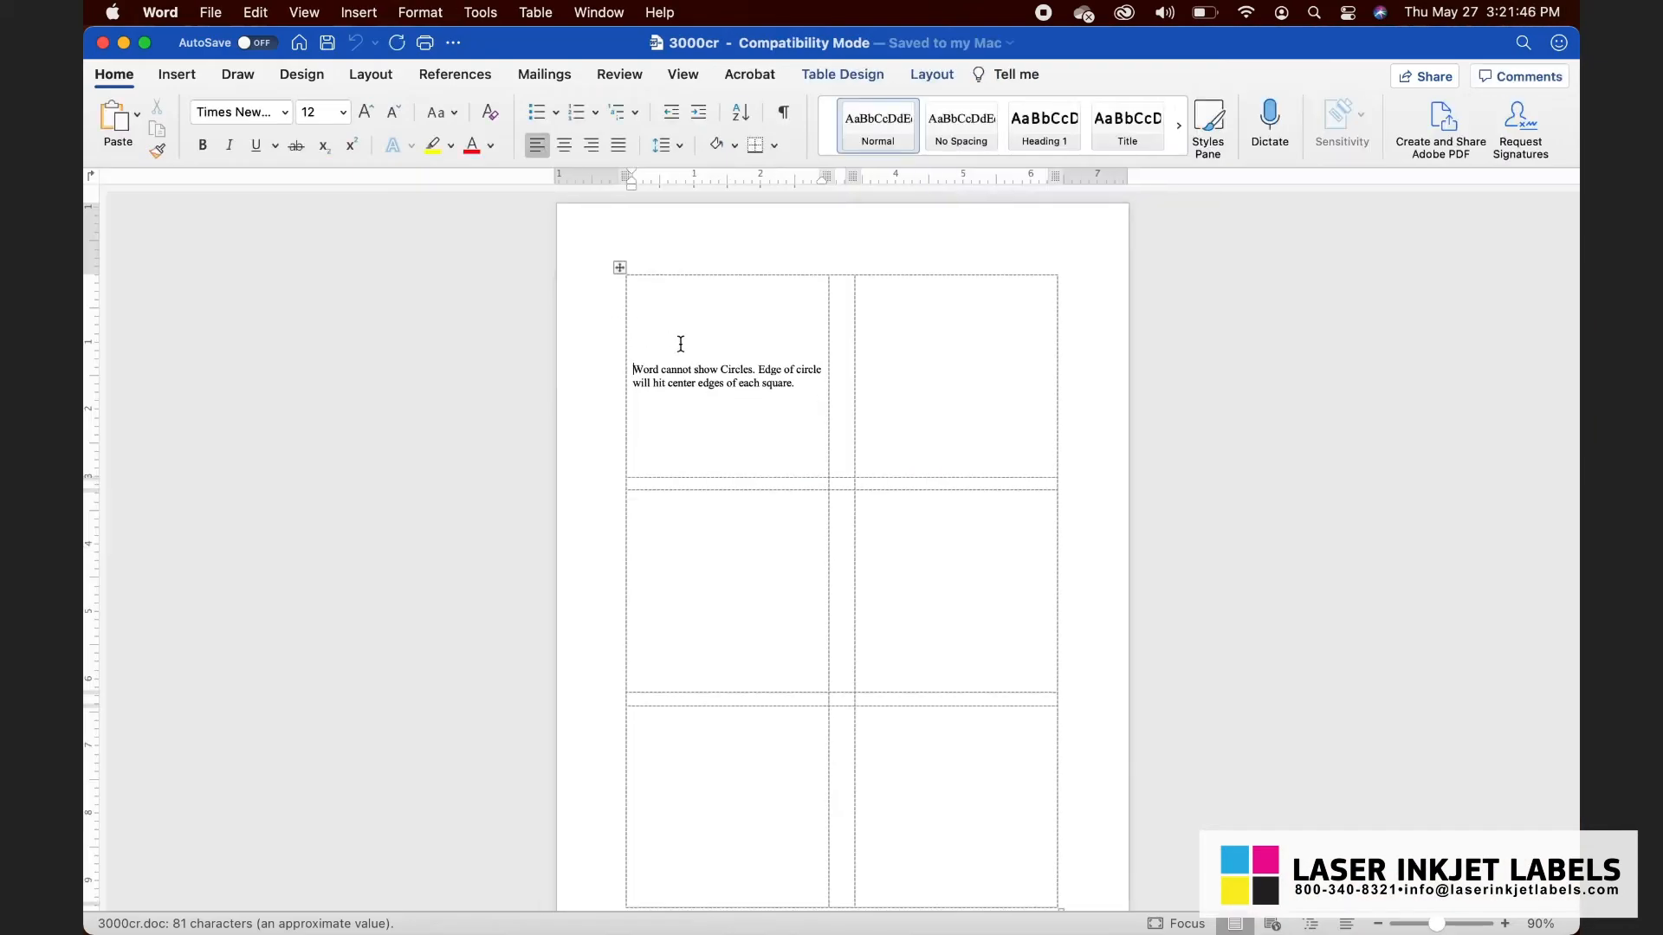
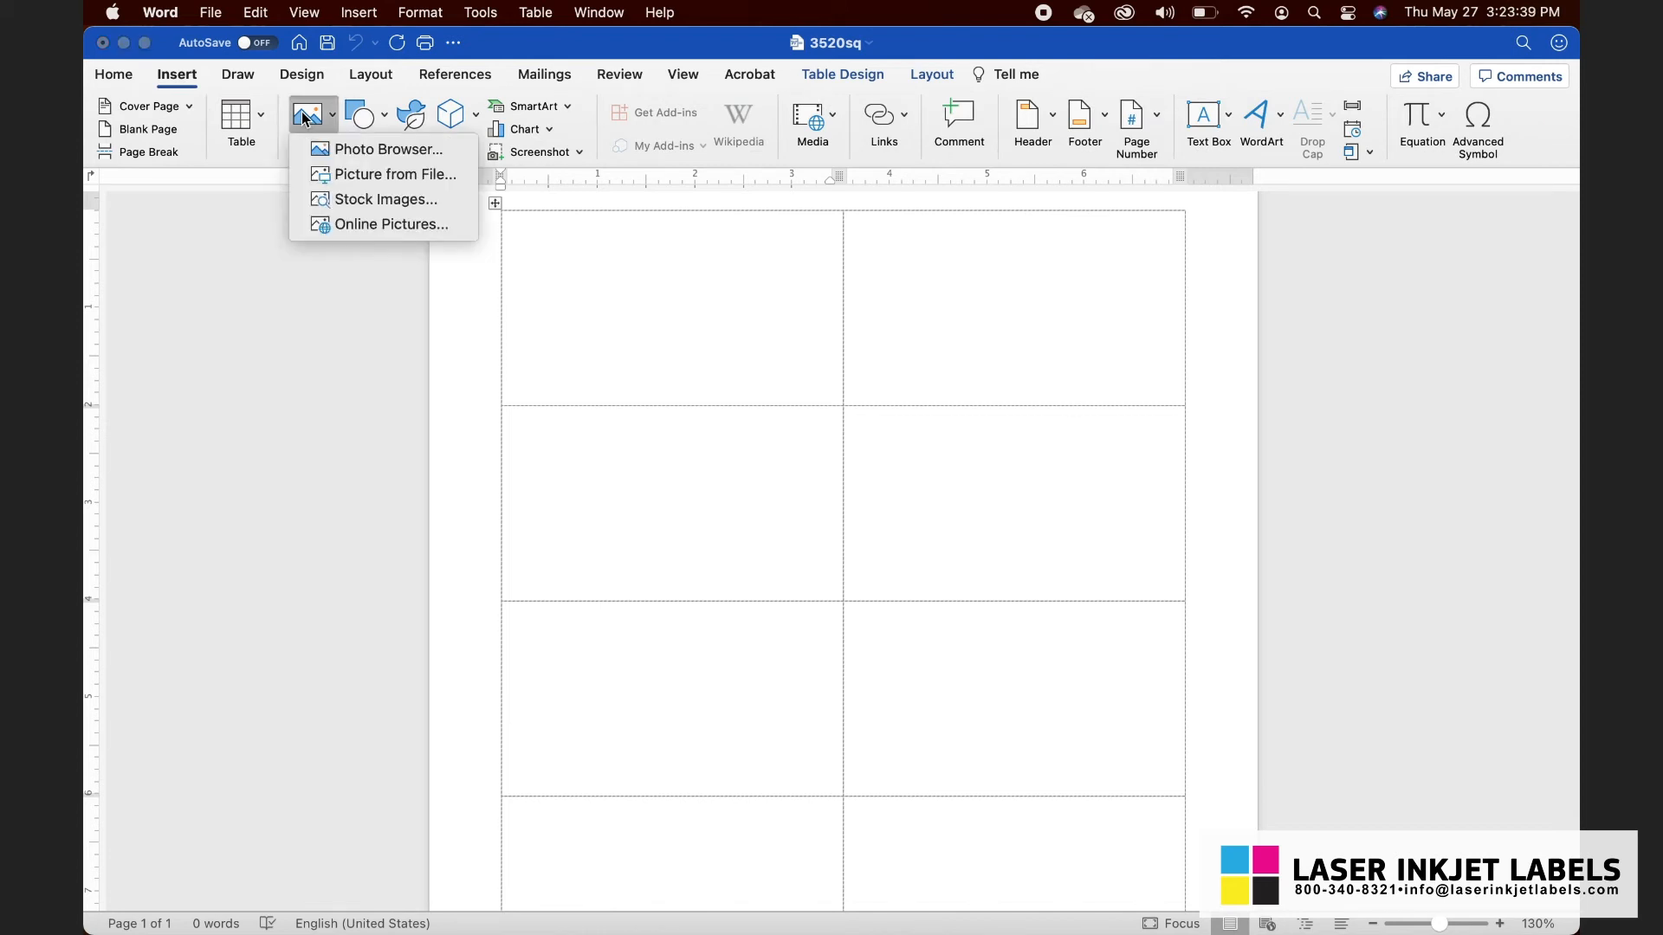
Insert the picture 2 Aroma Logo And Bar.png into the first 3520sq label and enlarge it to about 3.54" wide
click(341, 176)
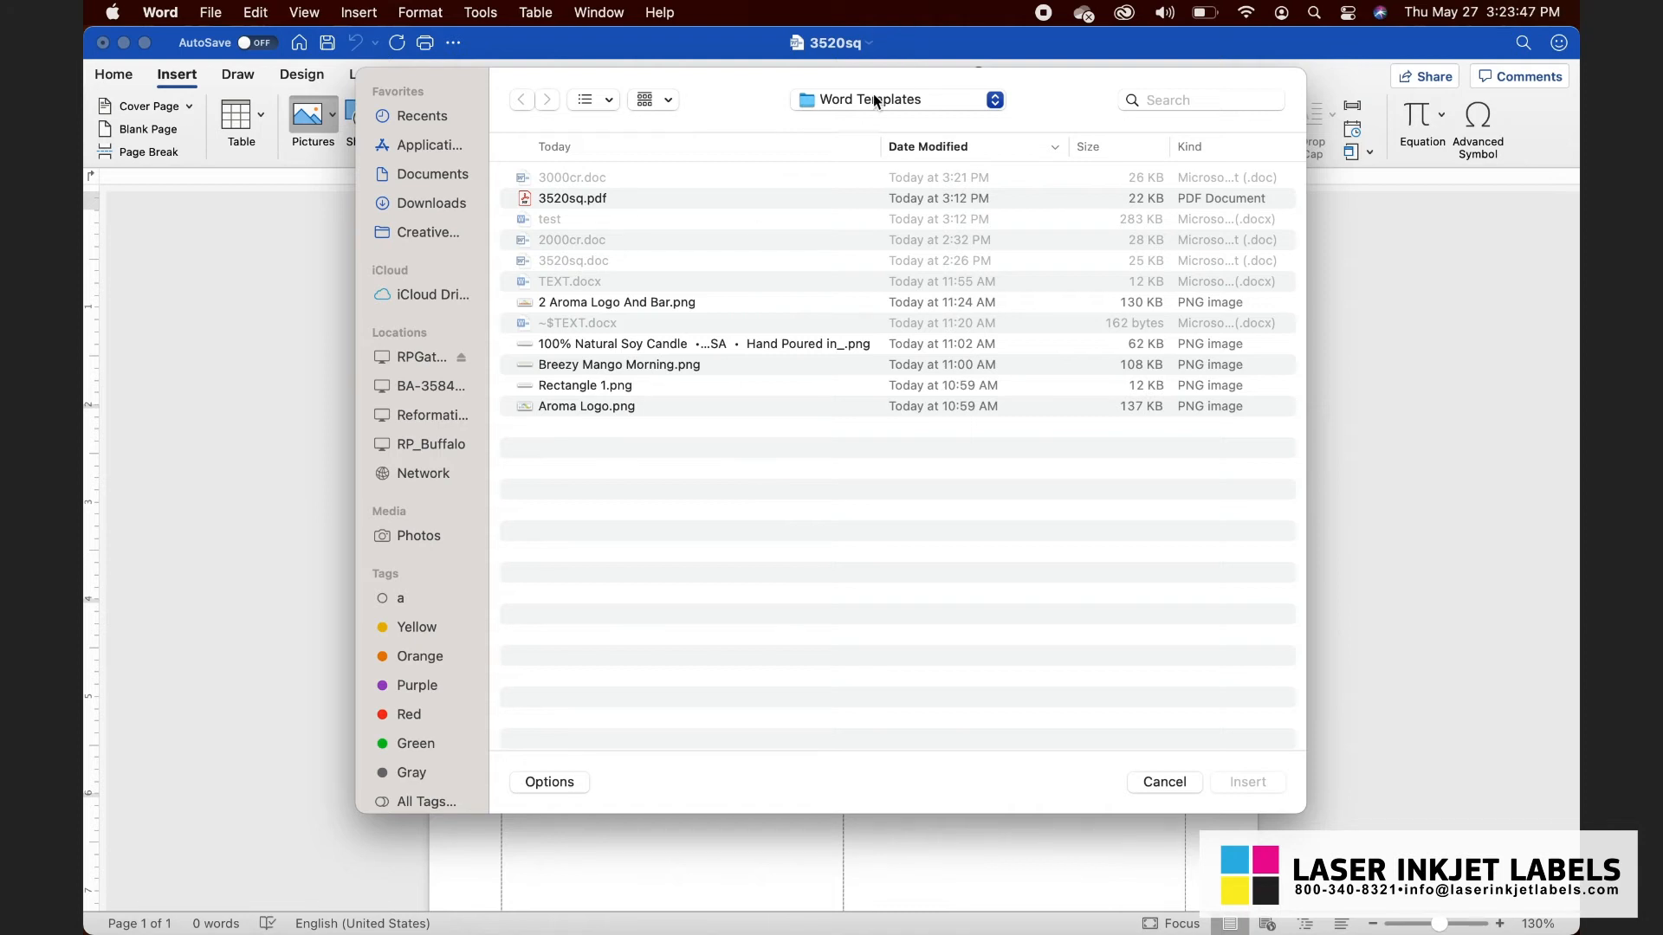
click(631, 303)
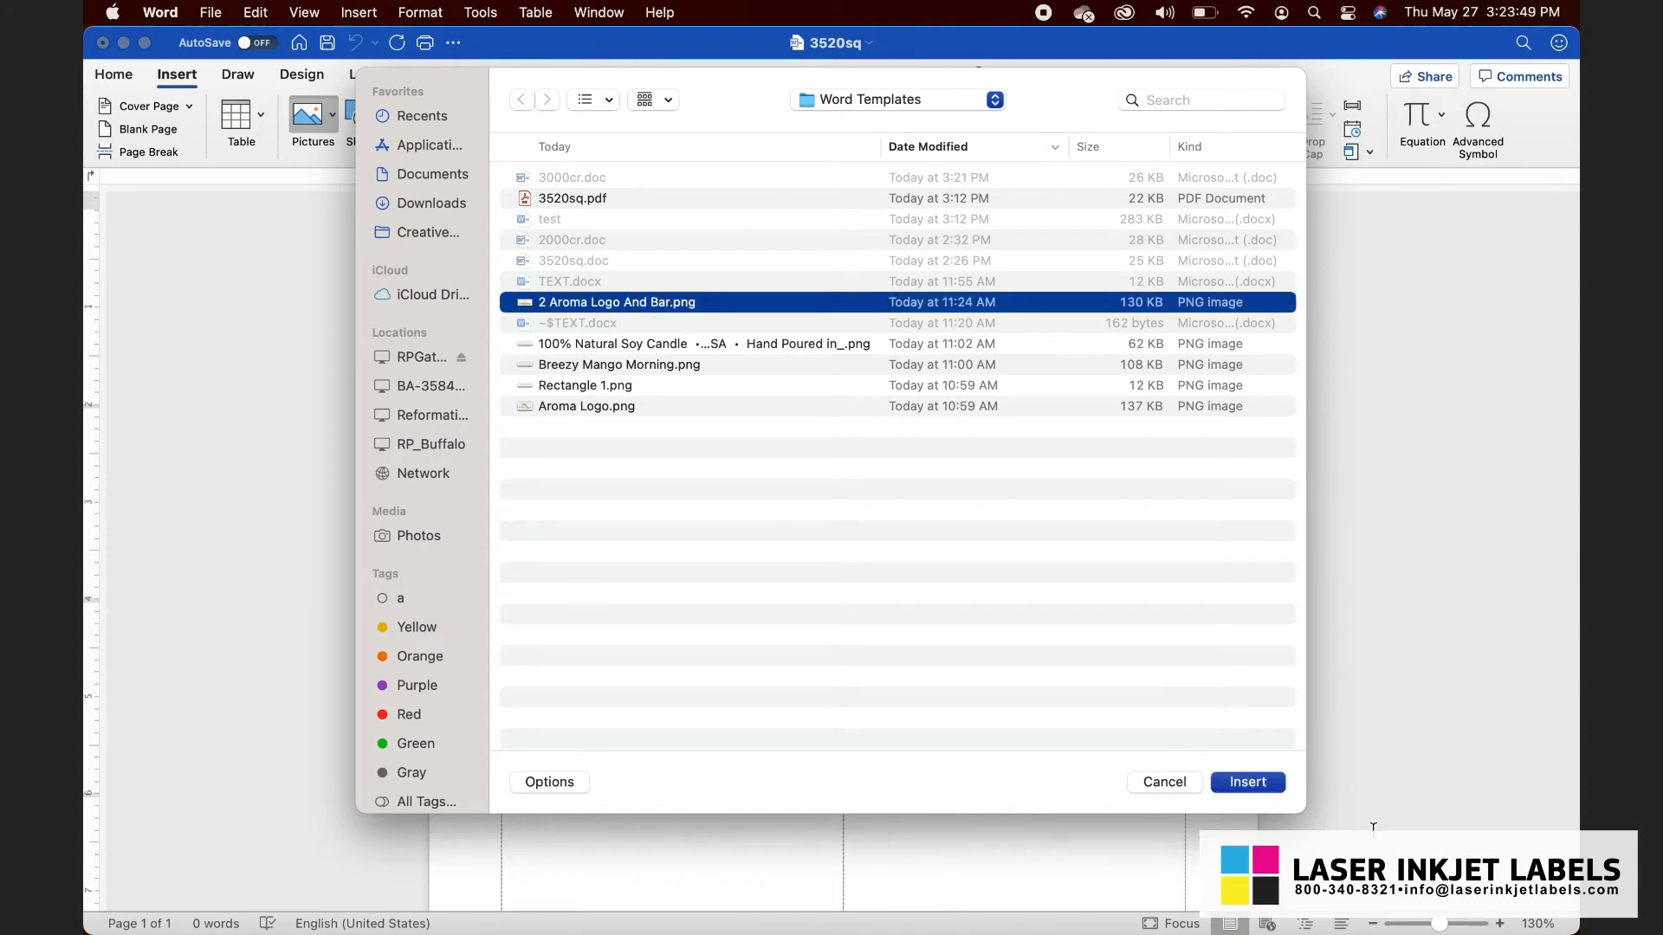
click(1248, 782)
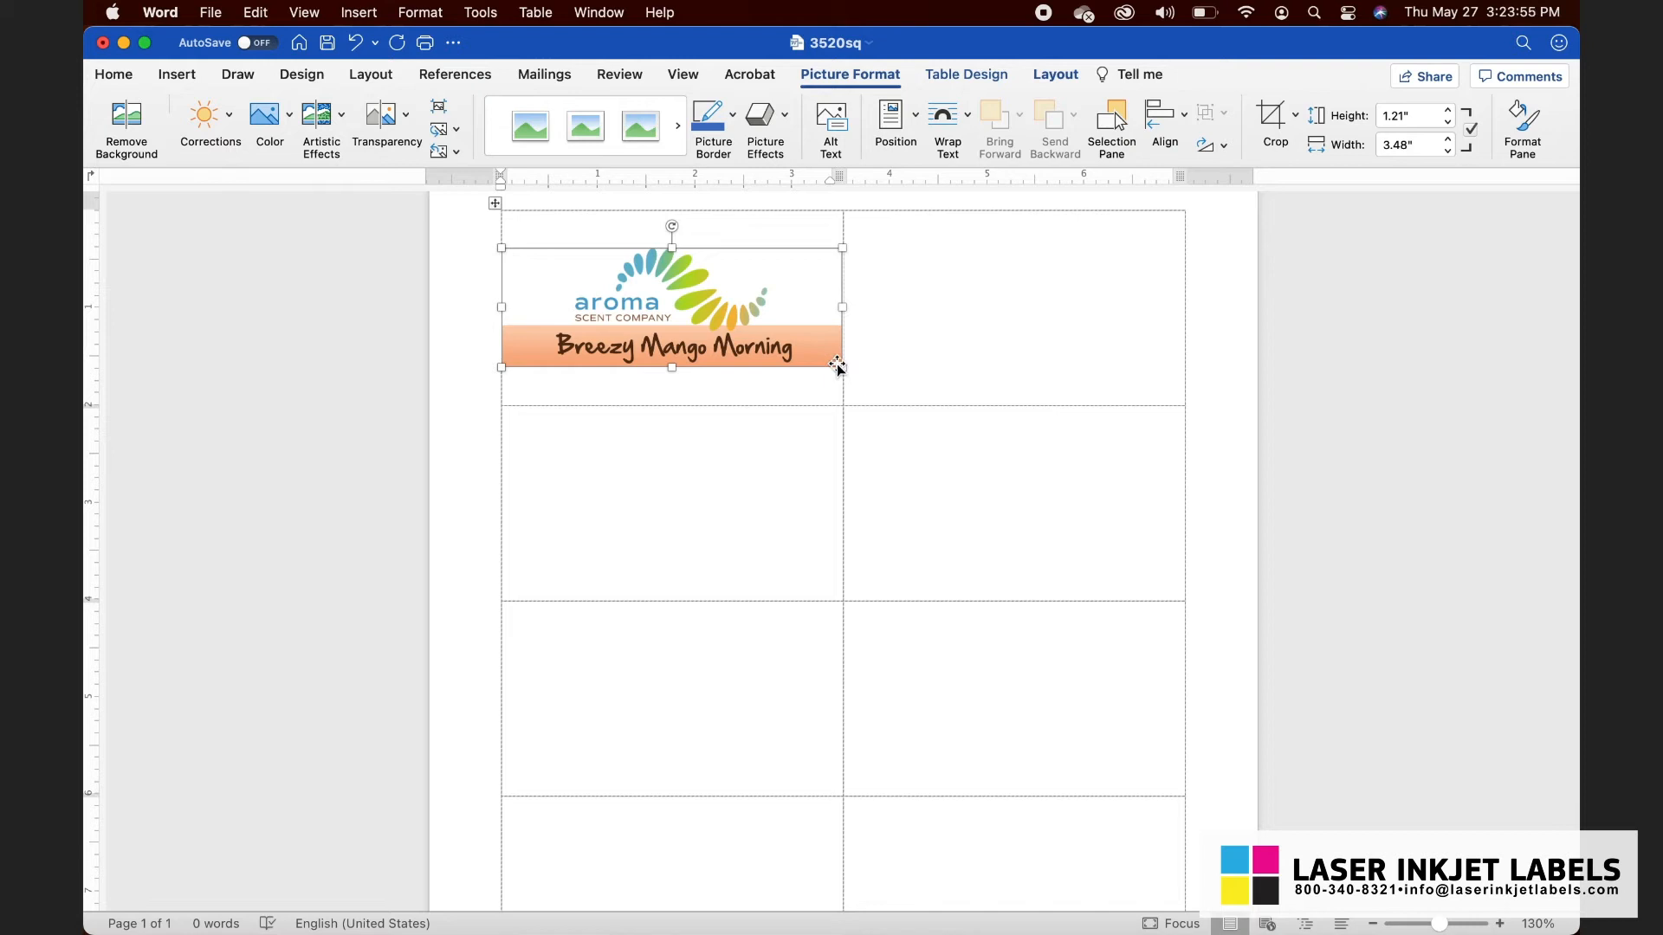
mouse_move(844, 373)
mouse_down()
mouse_move(902, 401)
mouse_move(847, 368)
mouse_up()
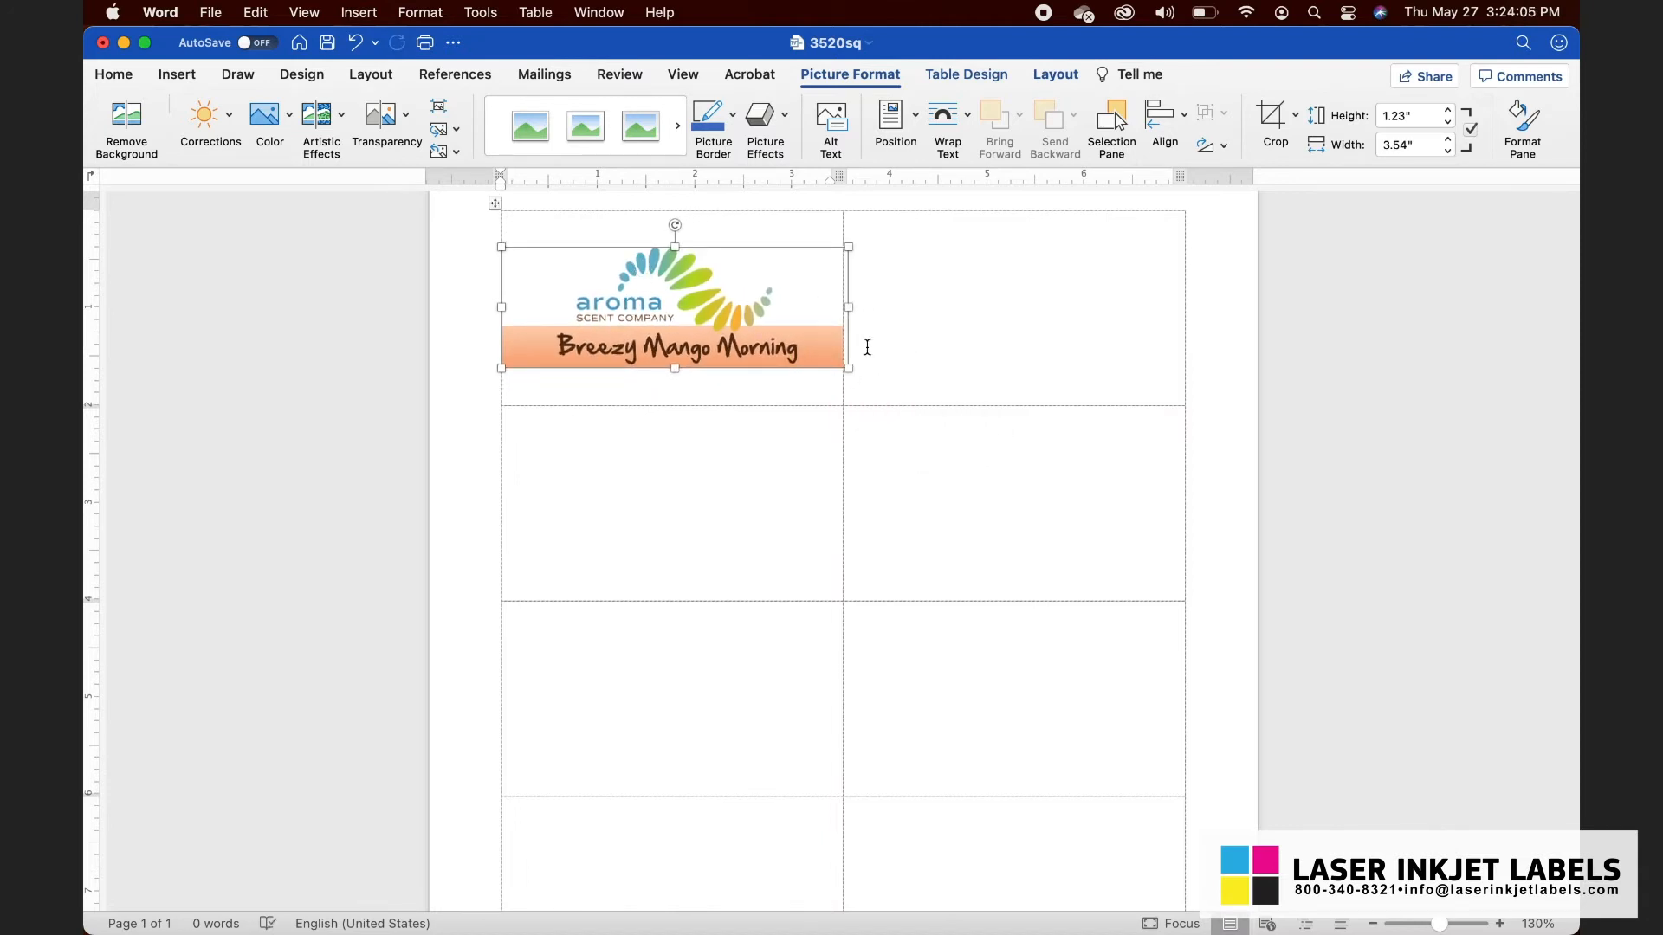
double_click(651, 395)
click(687, 338)
click(884, 143)
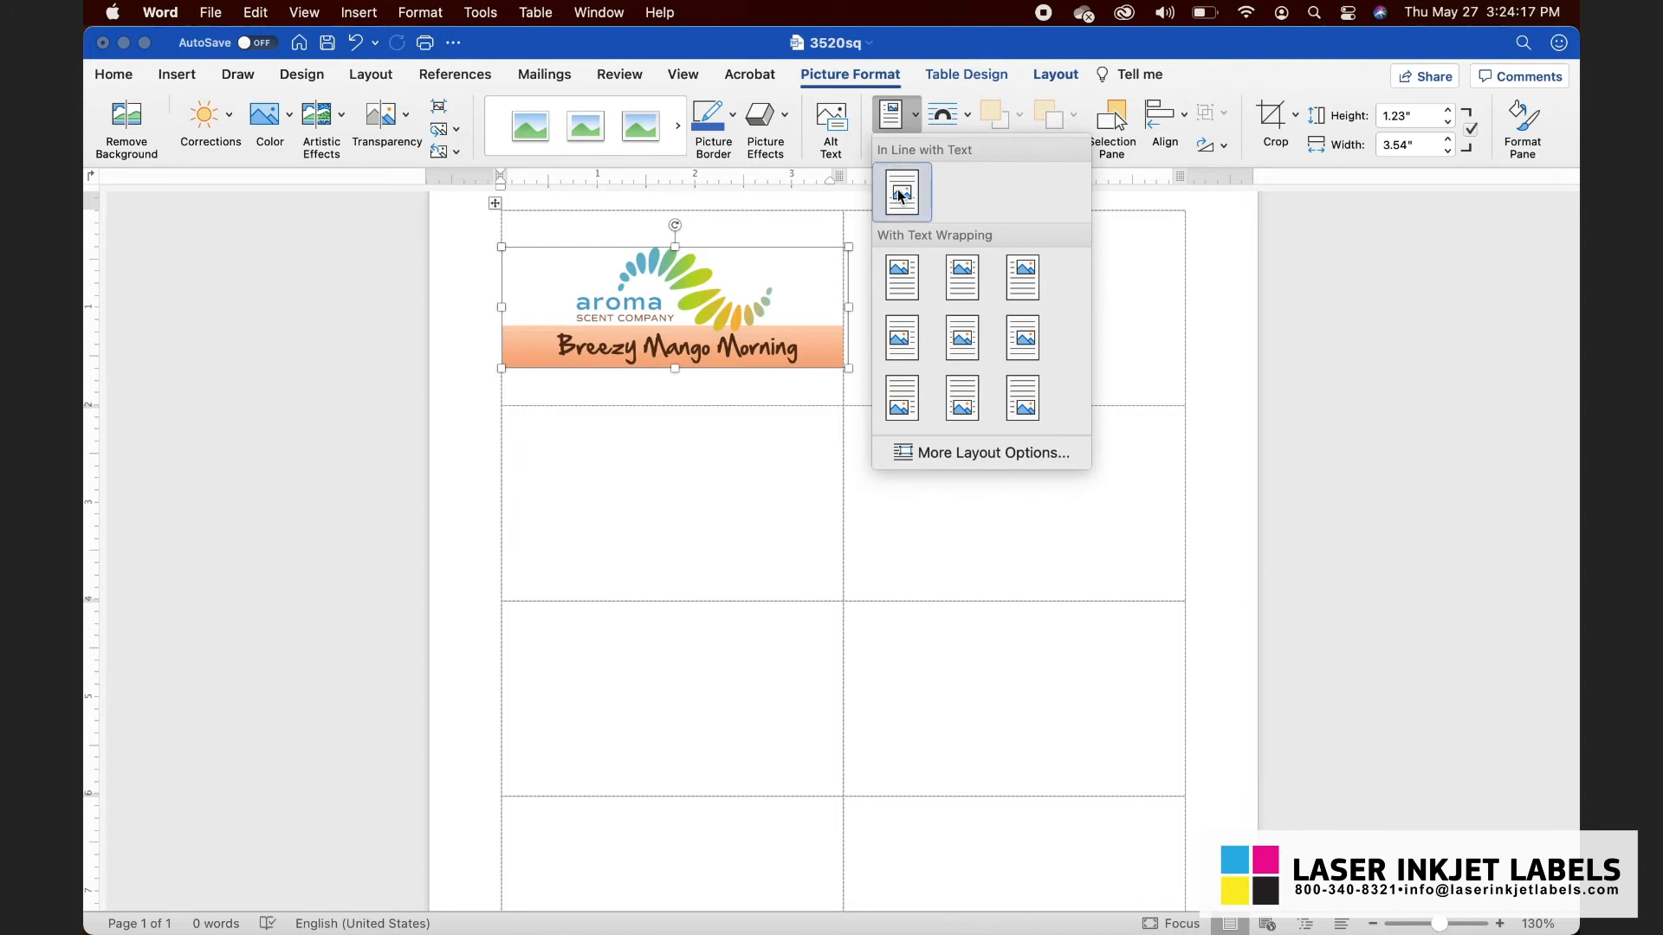
click(894, 118)
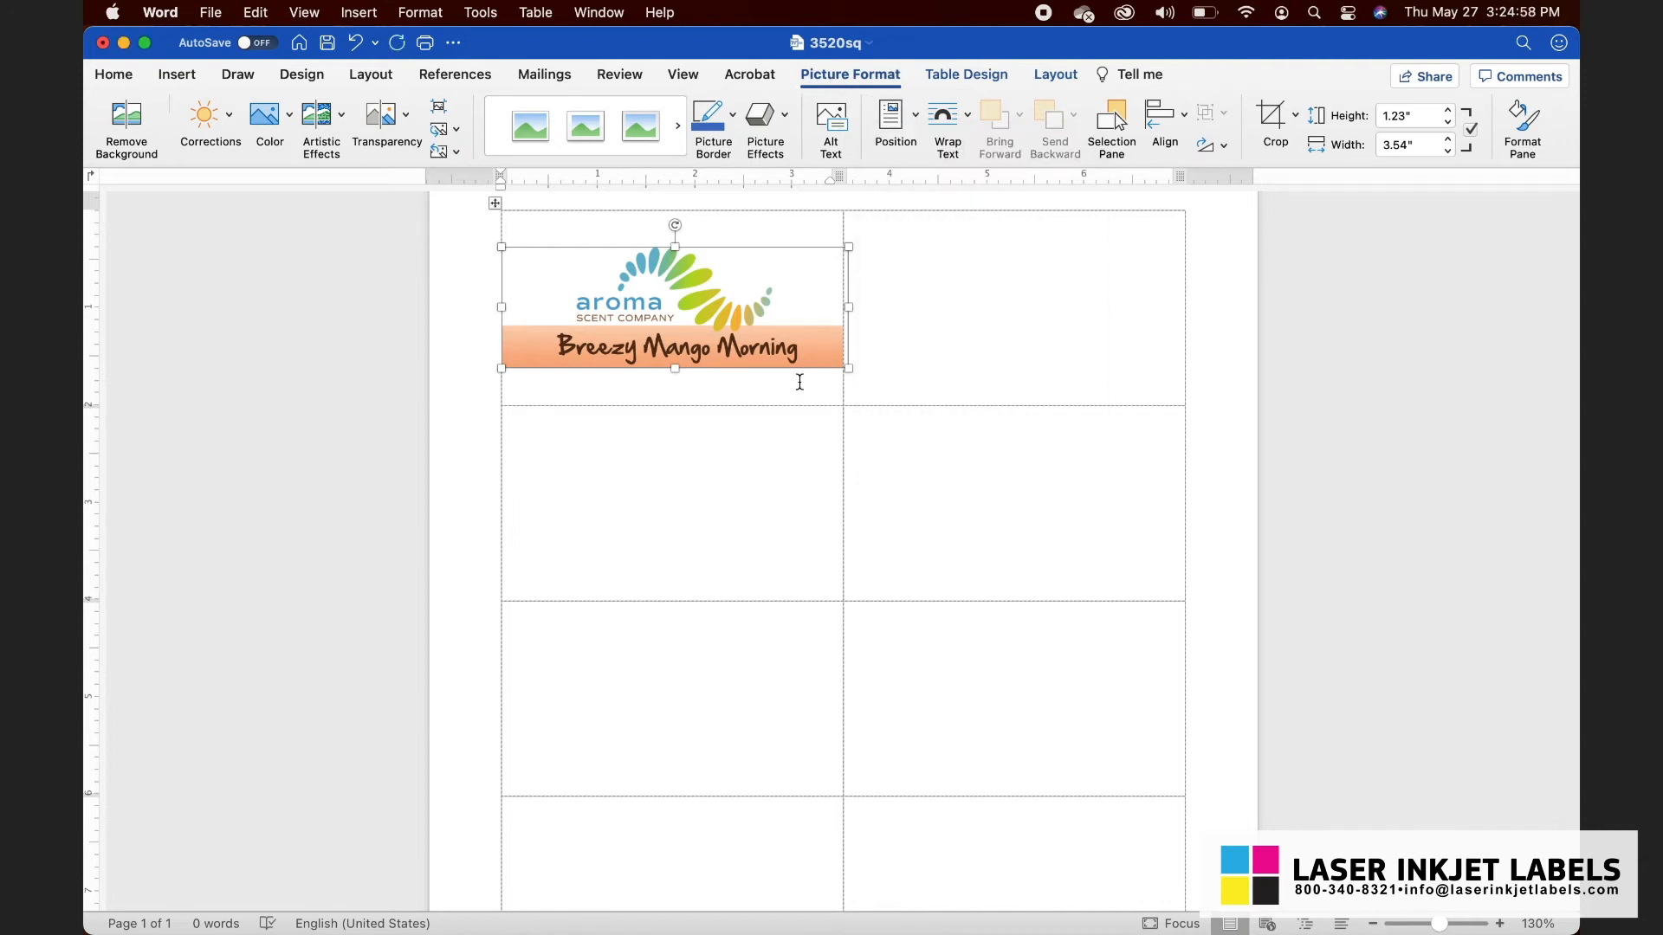
Start a "text:" line under the first label's logo and copy in the three candle description lines from the TEXT document
click(800, 382)
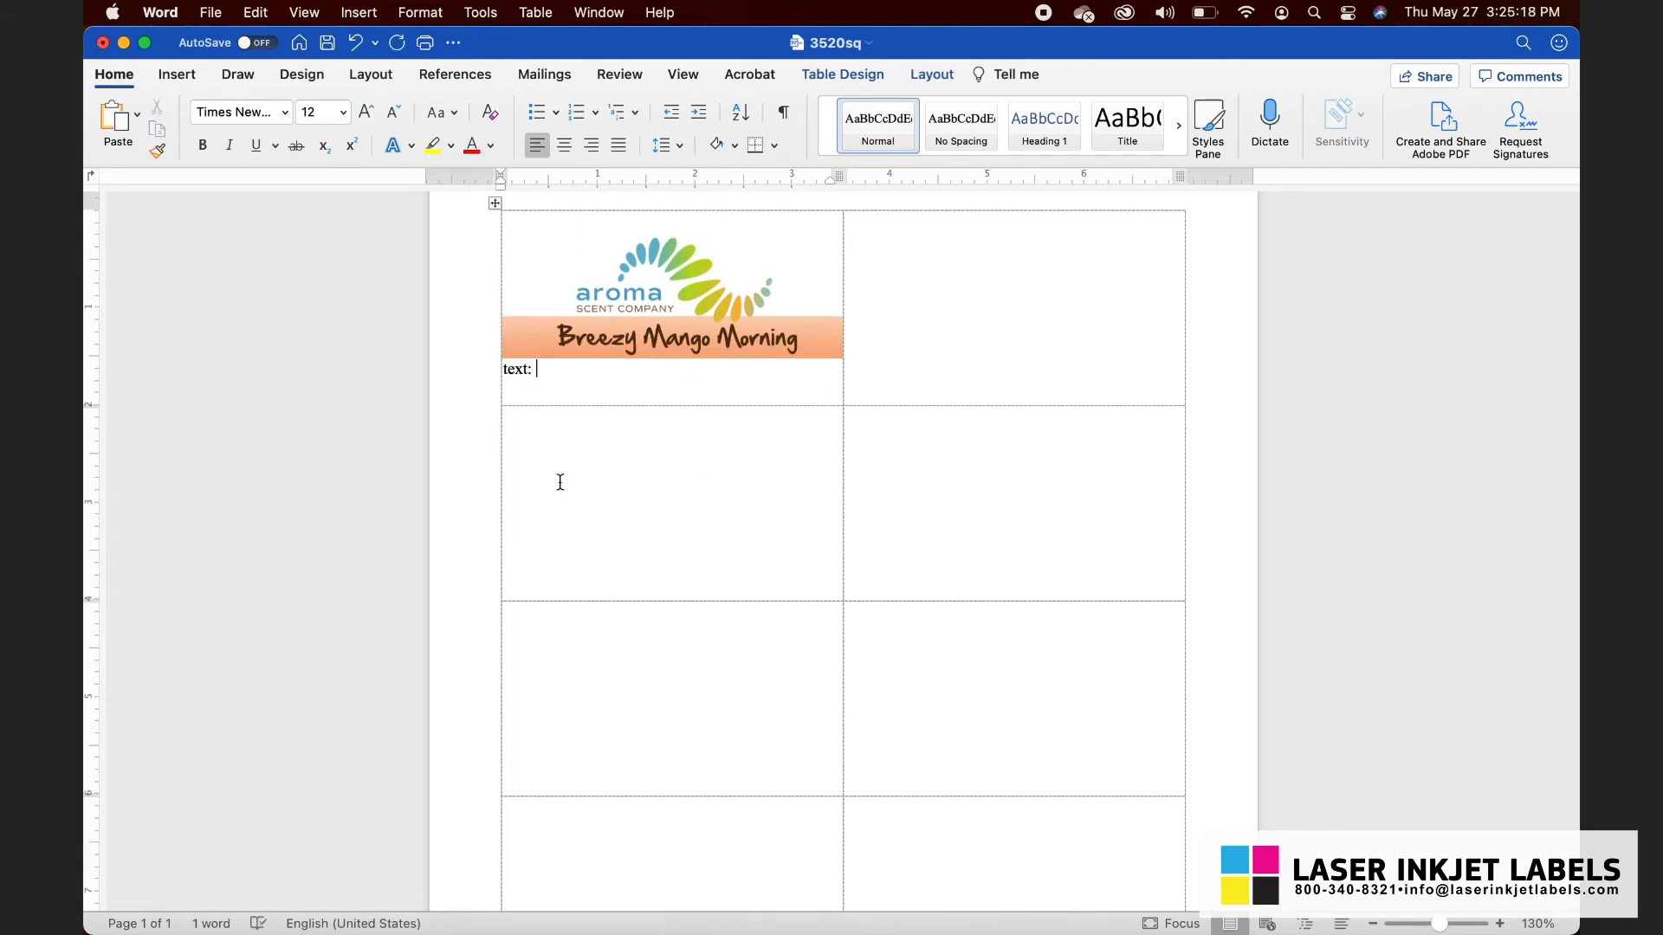
mouse_move(631, 910)
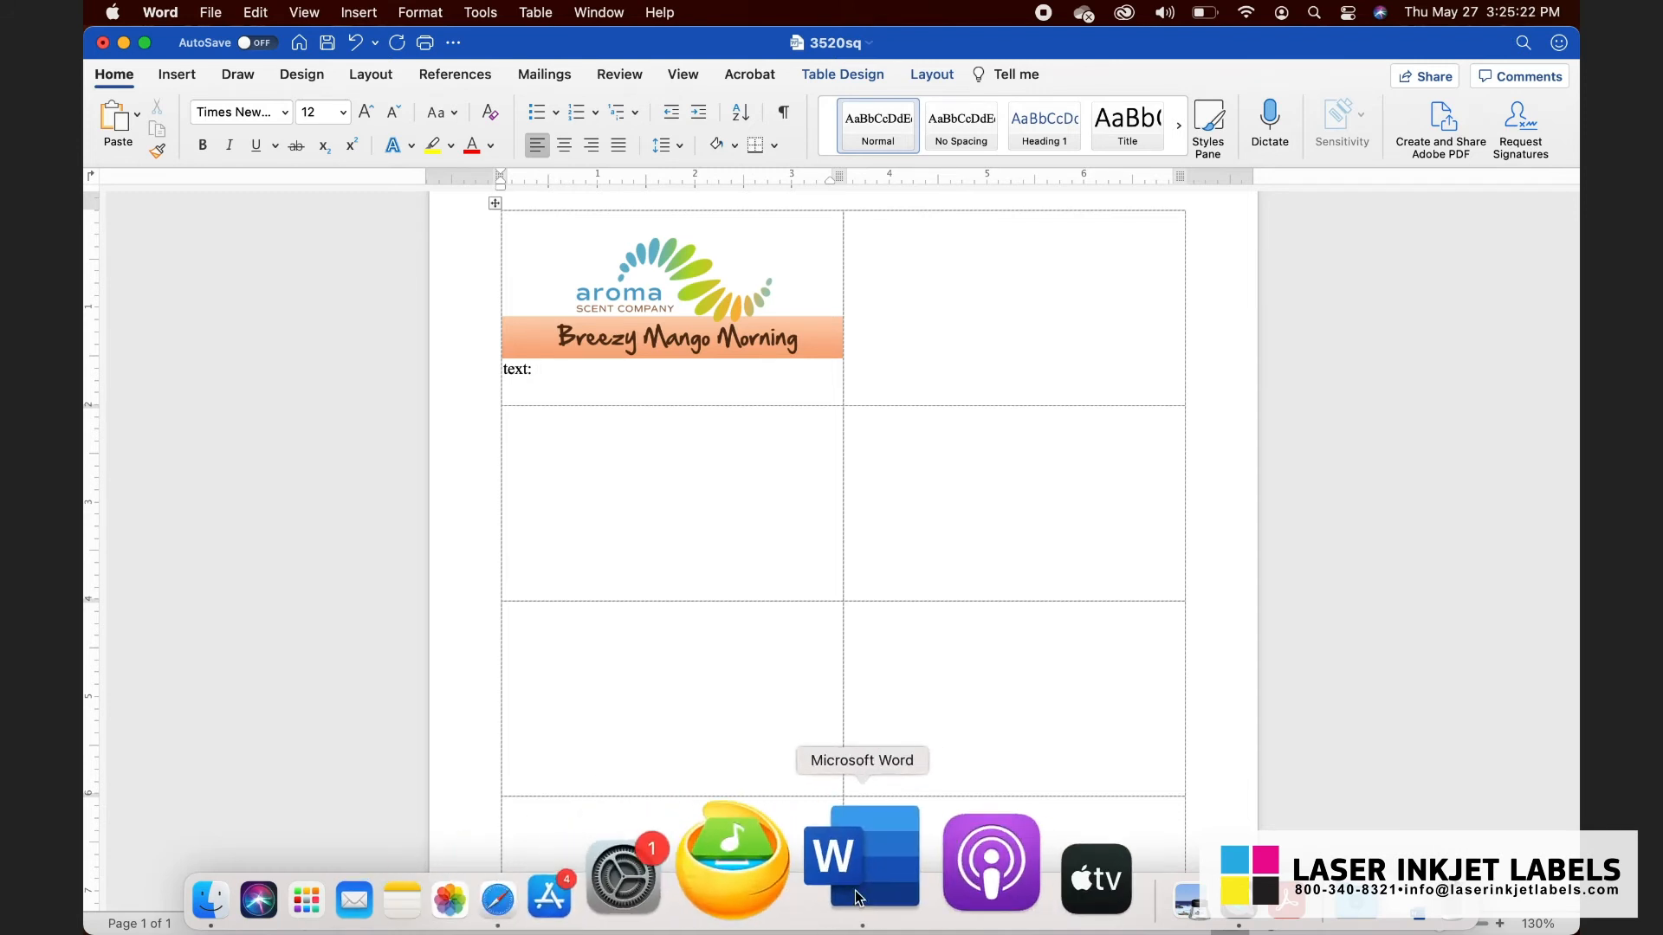
right_click(860, 858)
click(912, 600)
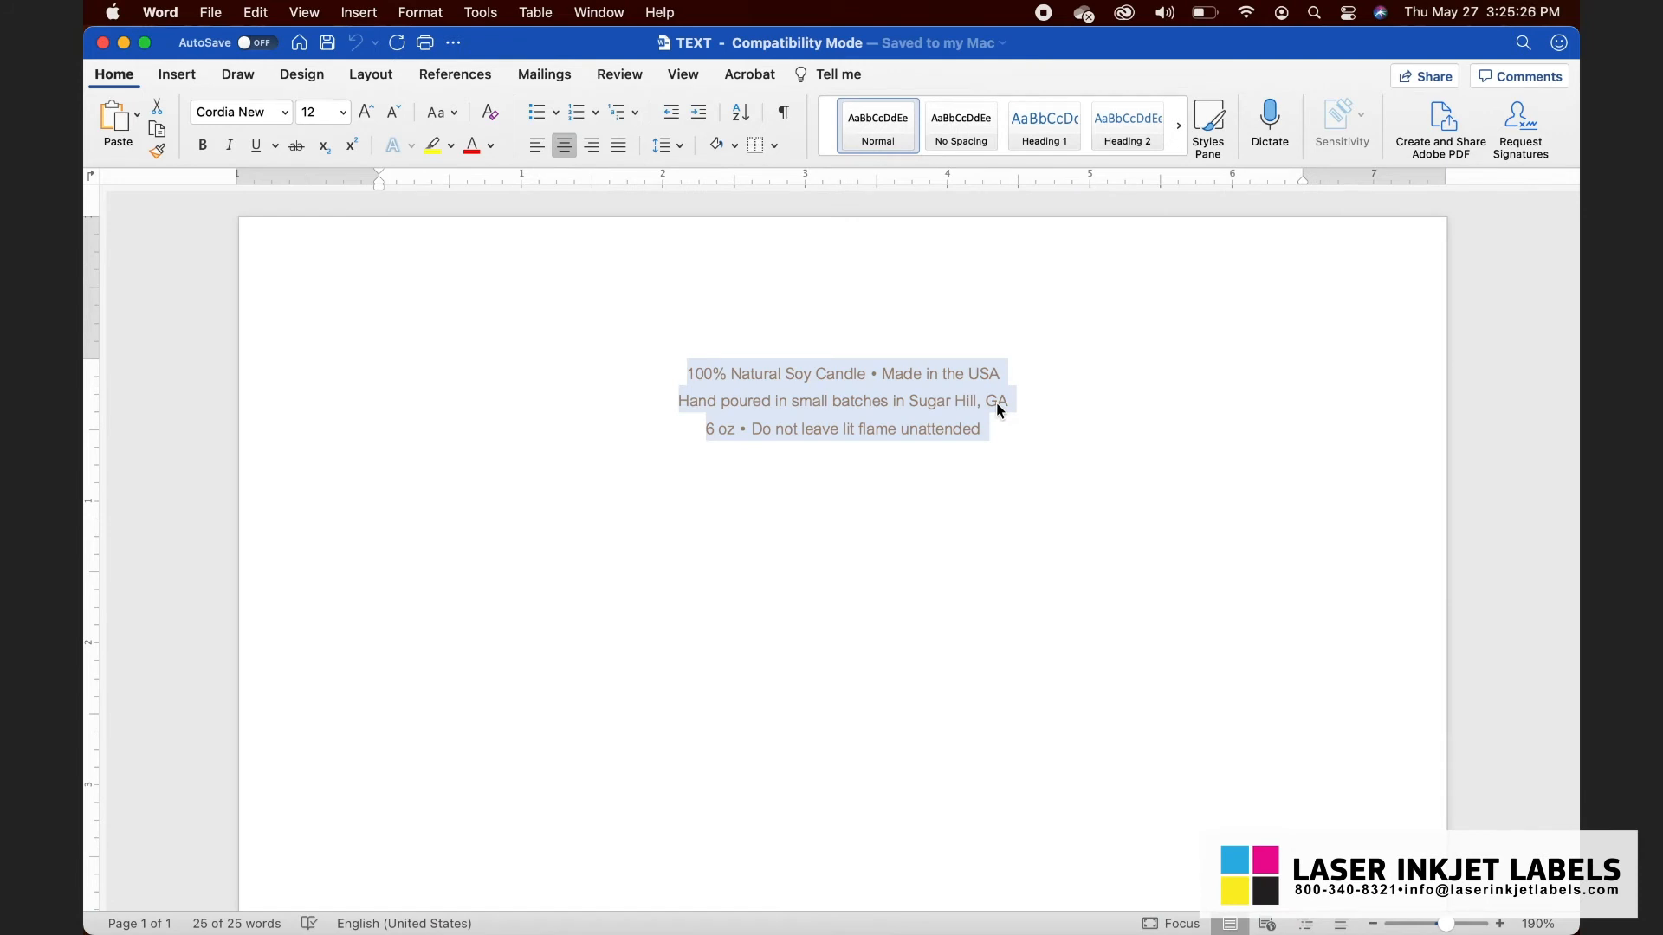
key(super+c)
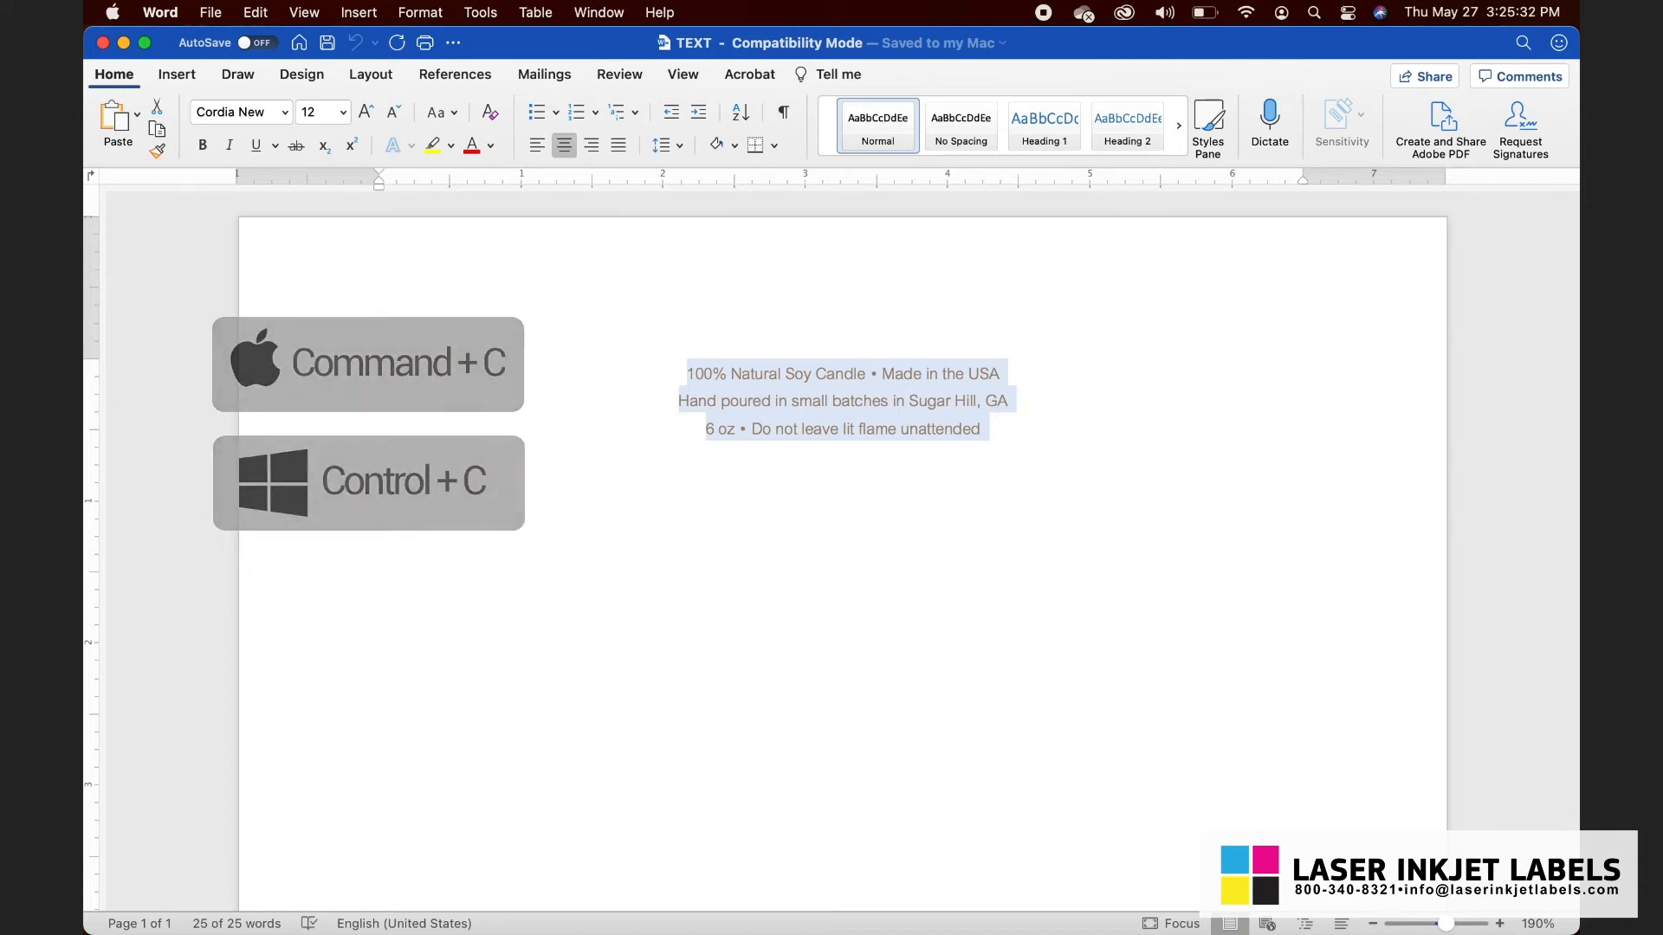
mouse_move(906, 928)
right_click(885, 857)
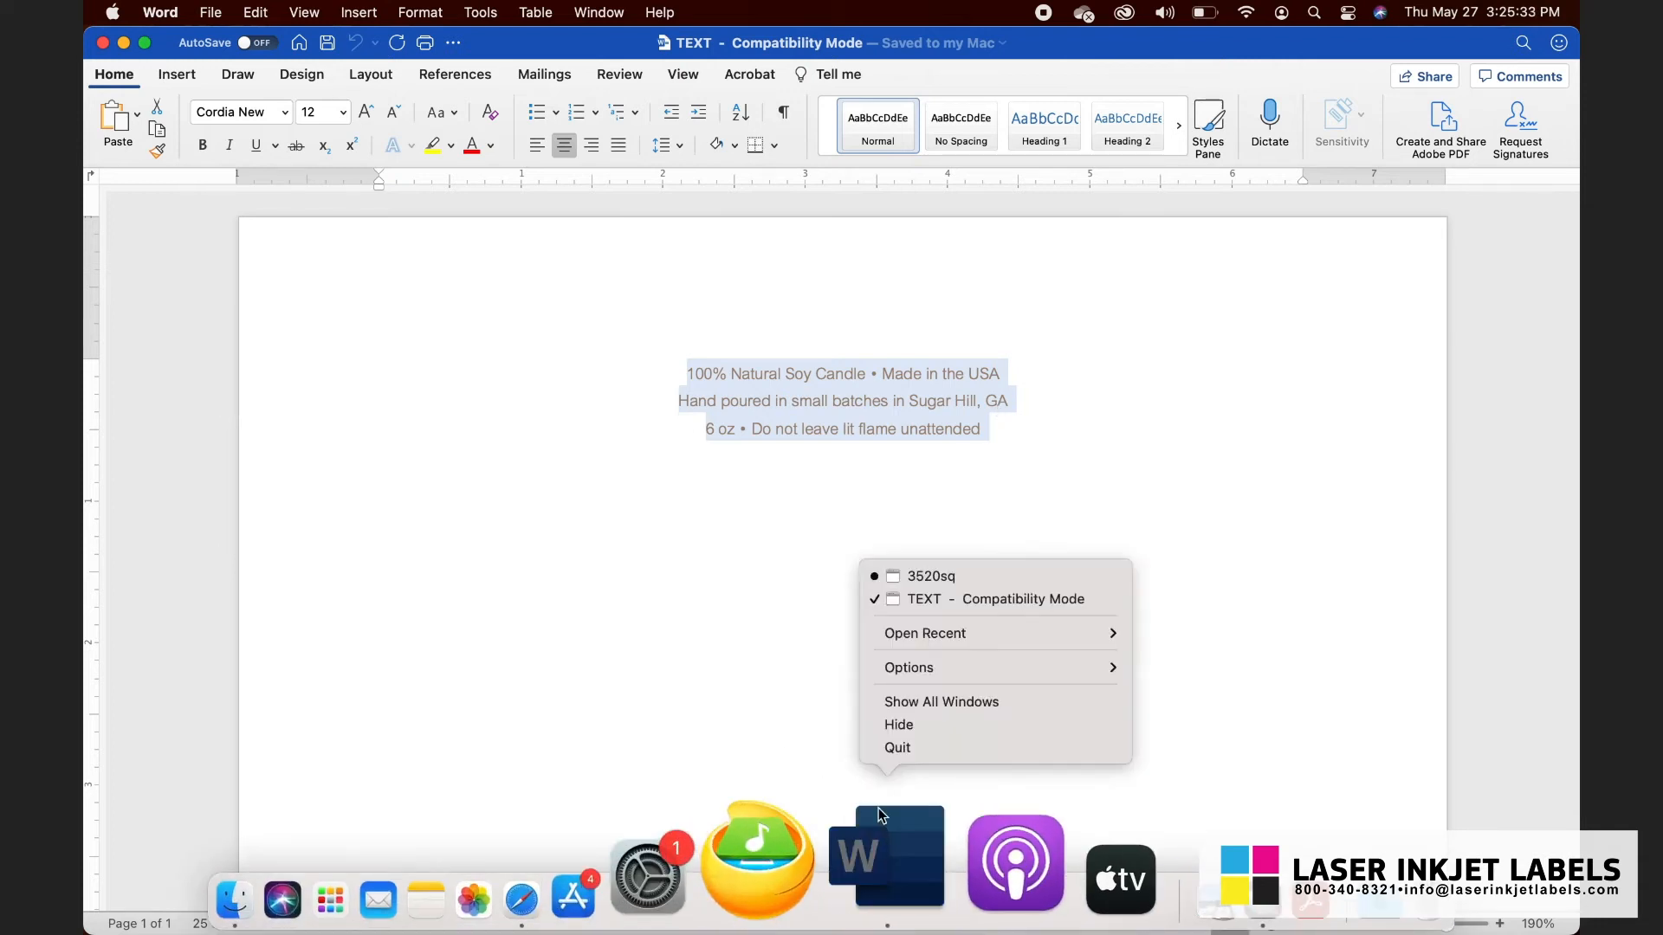
click(931, 577)
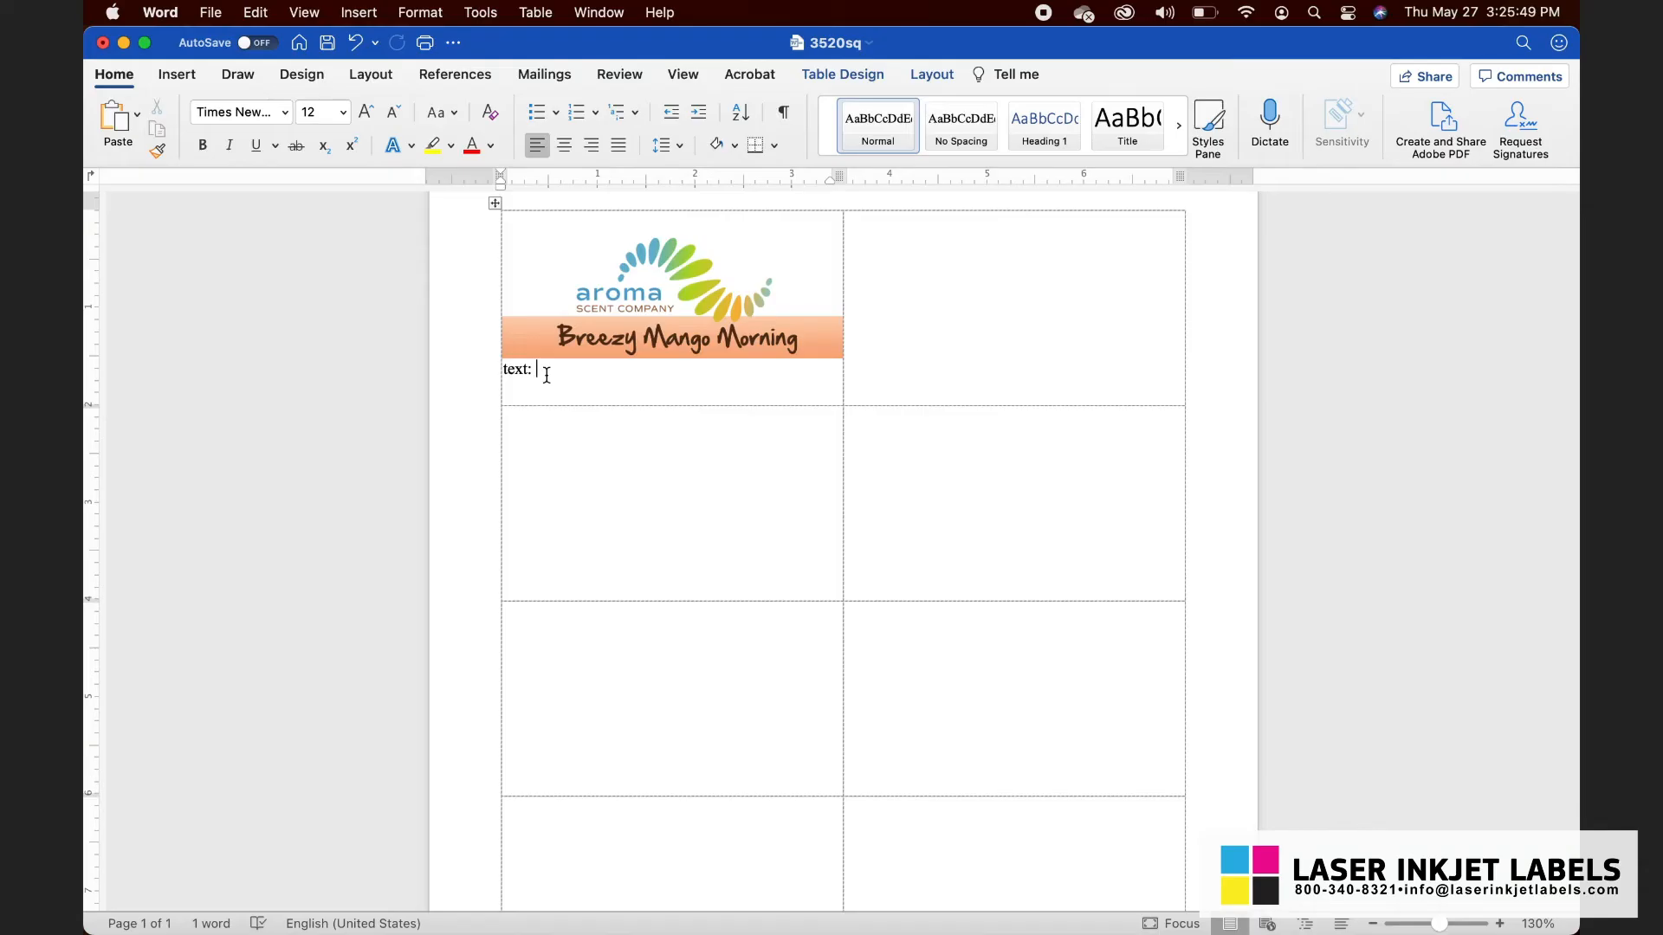
key(super+v)
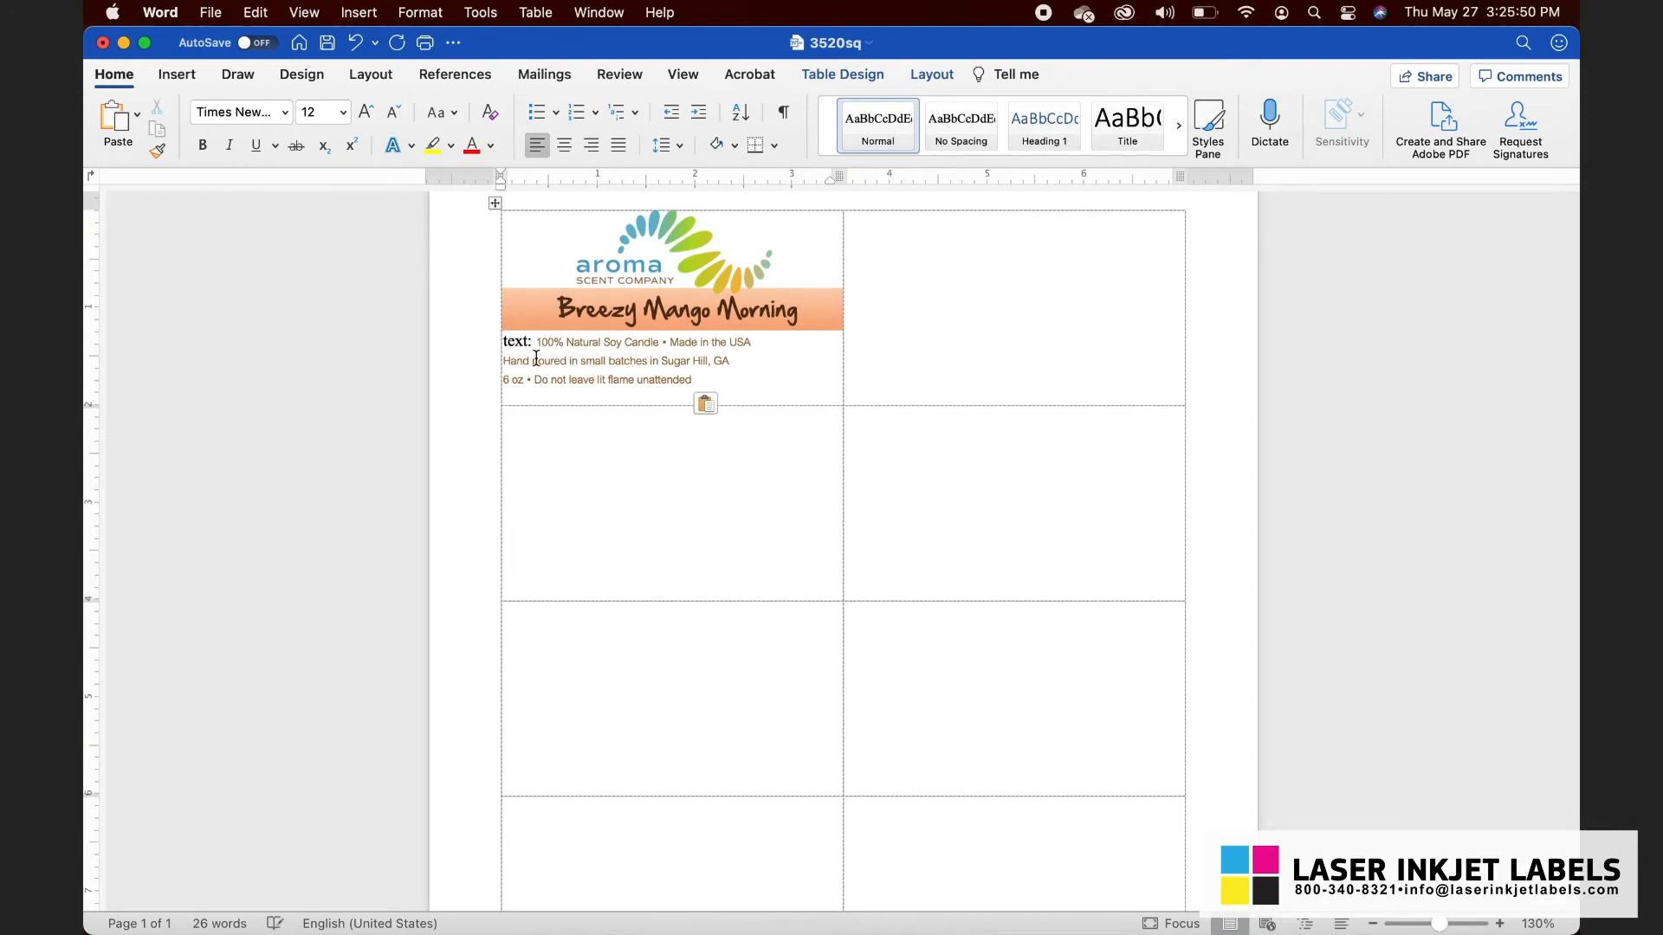
Delete the "text:" placeholder from the first label and center the three description lines
drag(534, 342, 504, 342)
key(BackSpace)
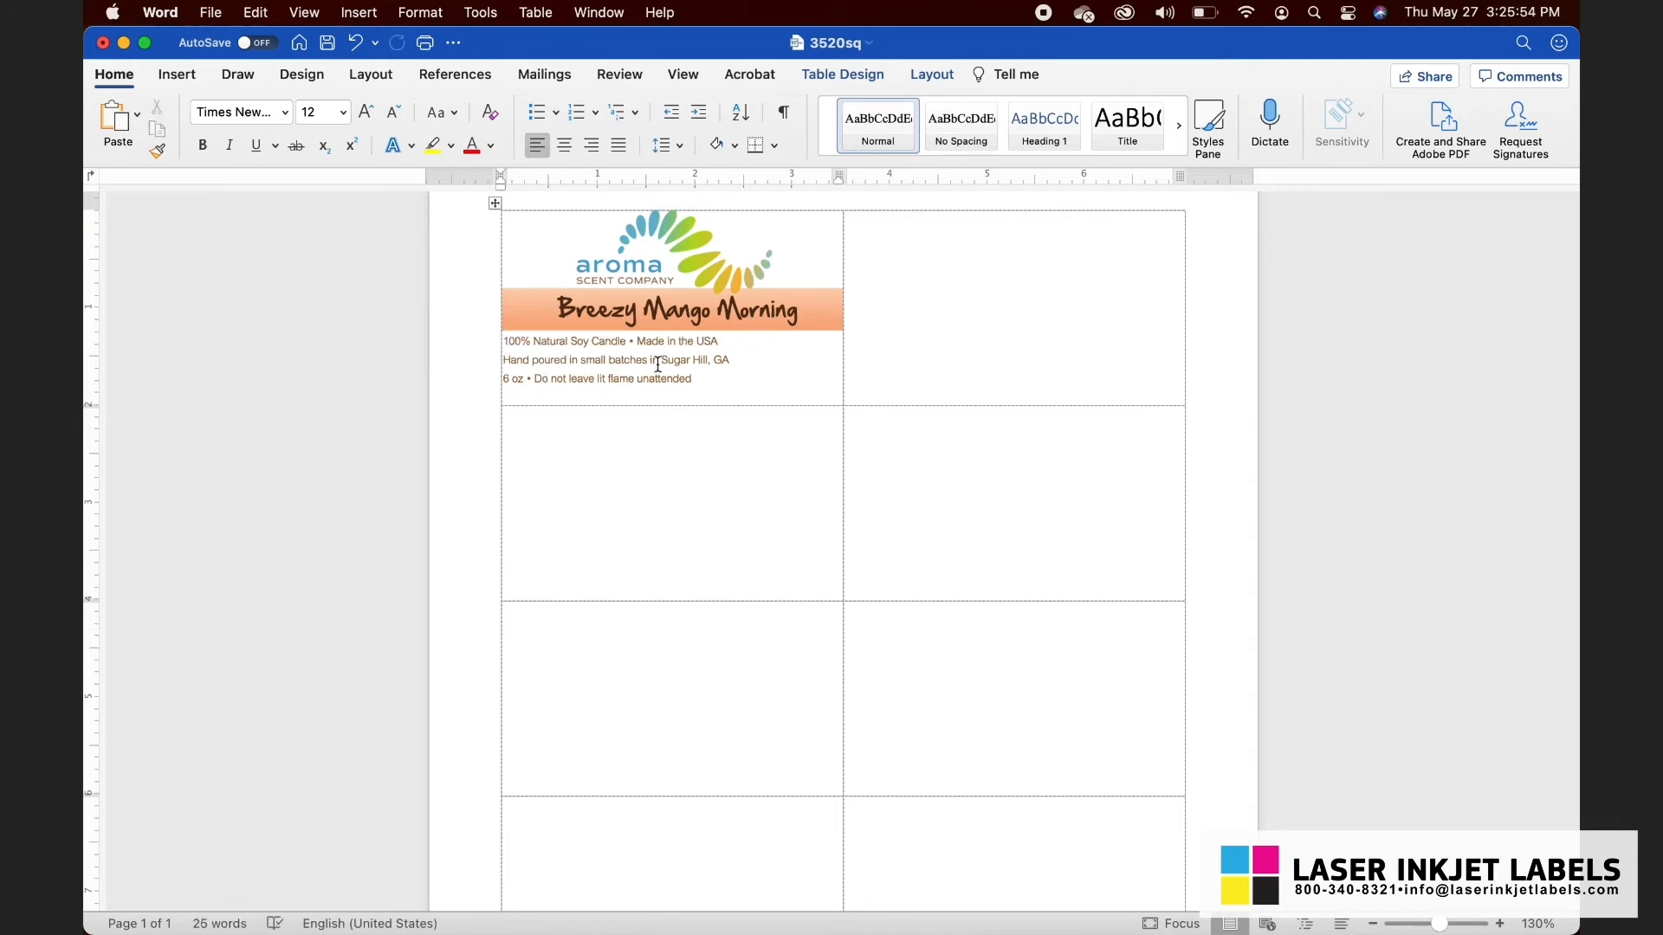
drag(698, 378, 502, 339)
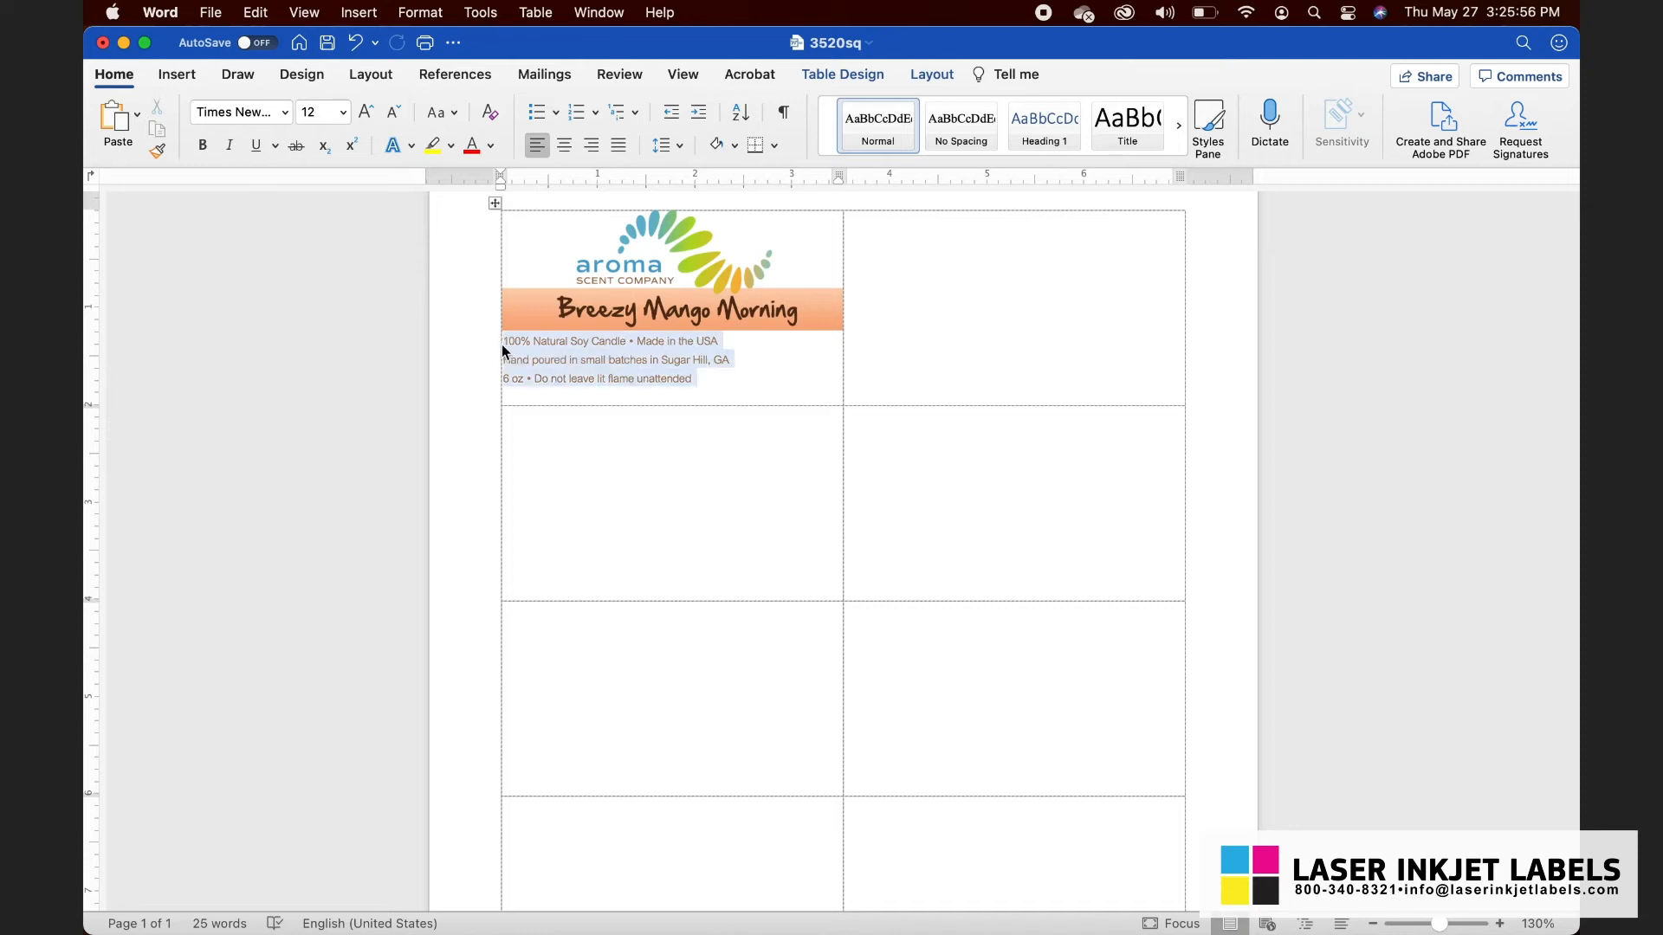
click(563, 146)
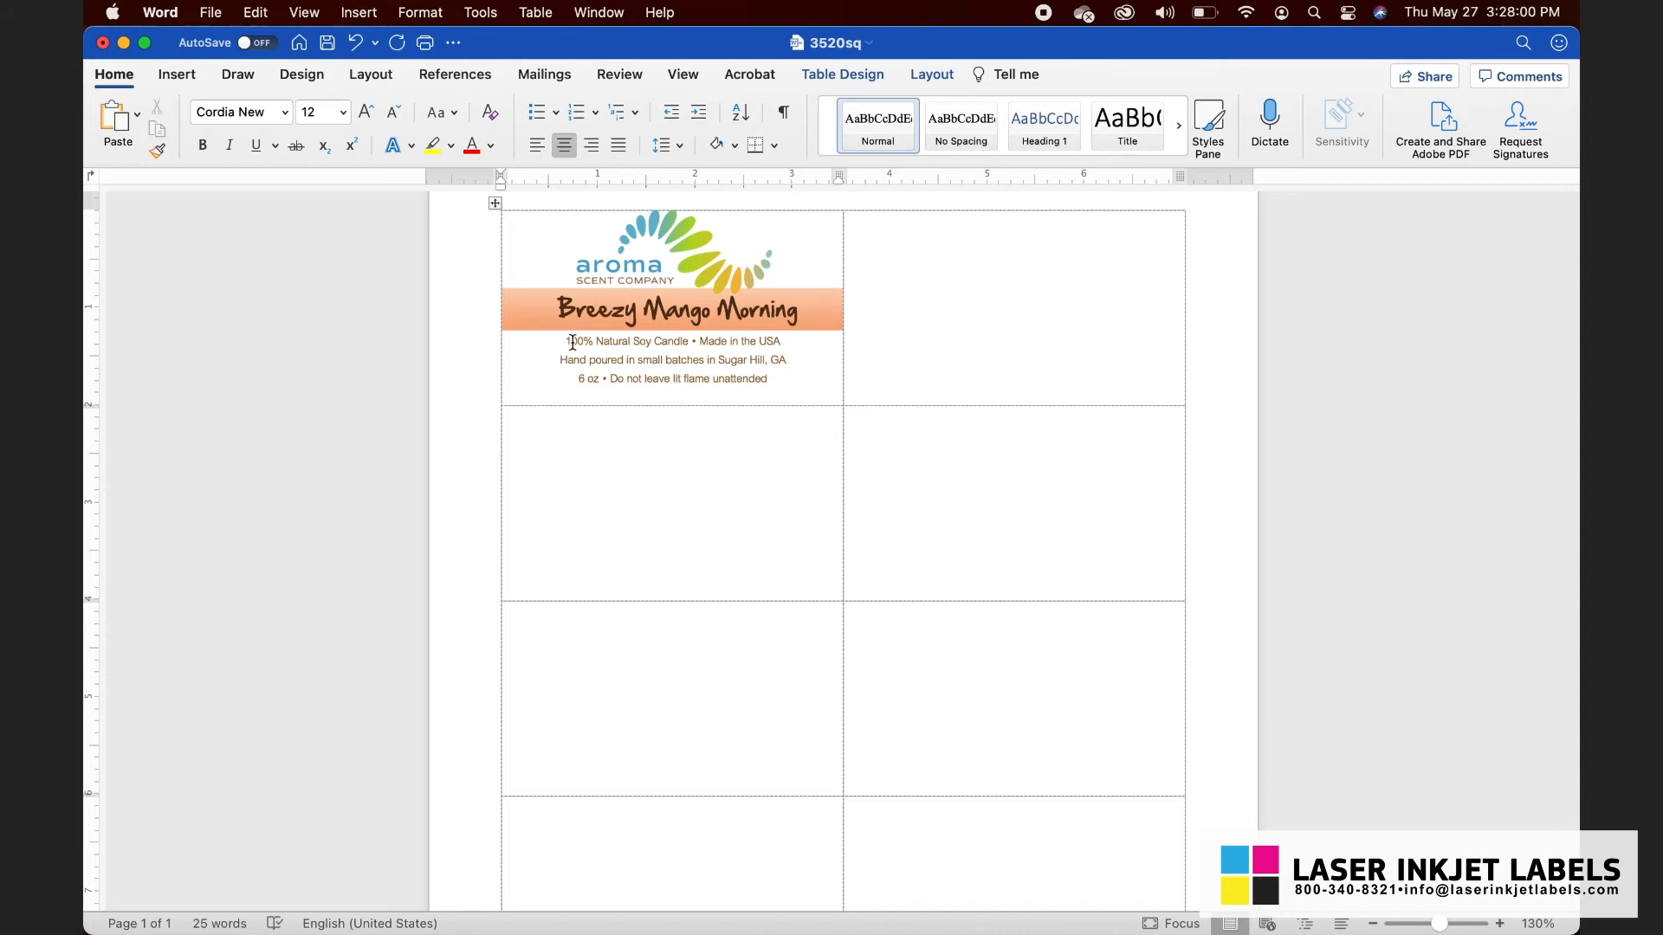
drag(567, 337, 771, 383)
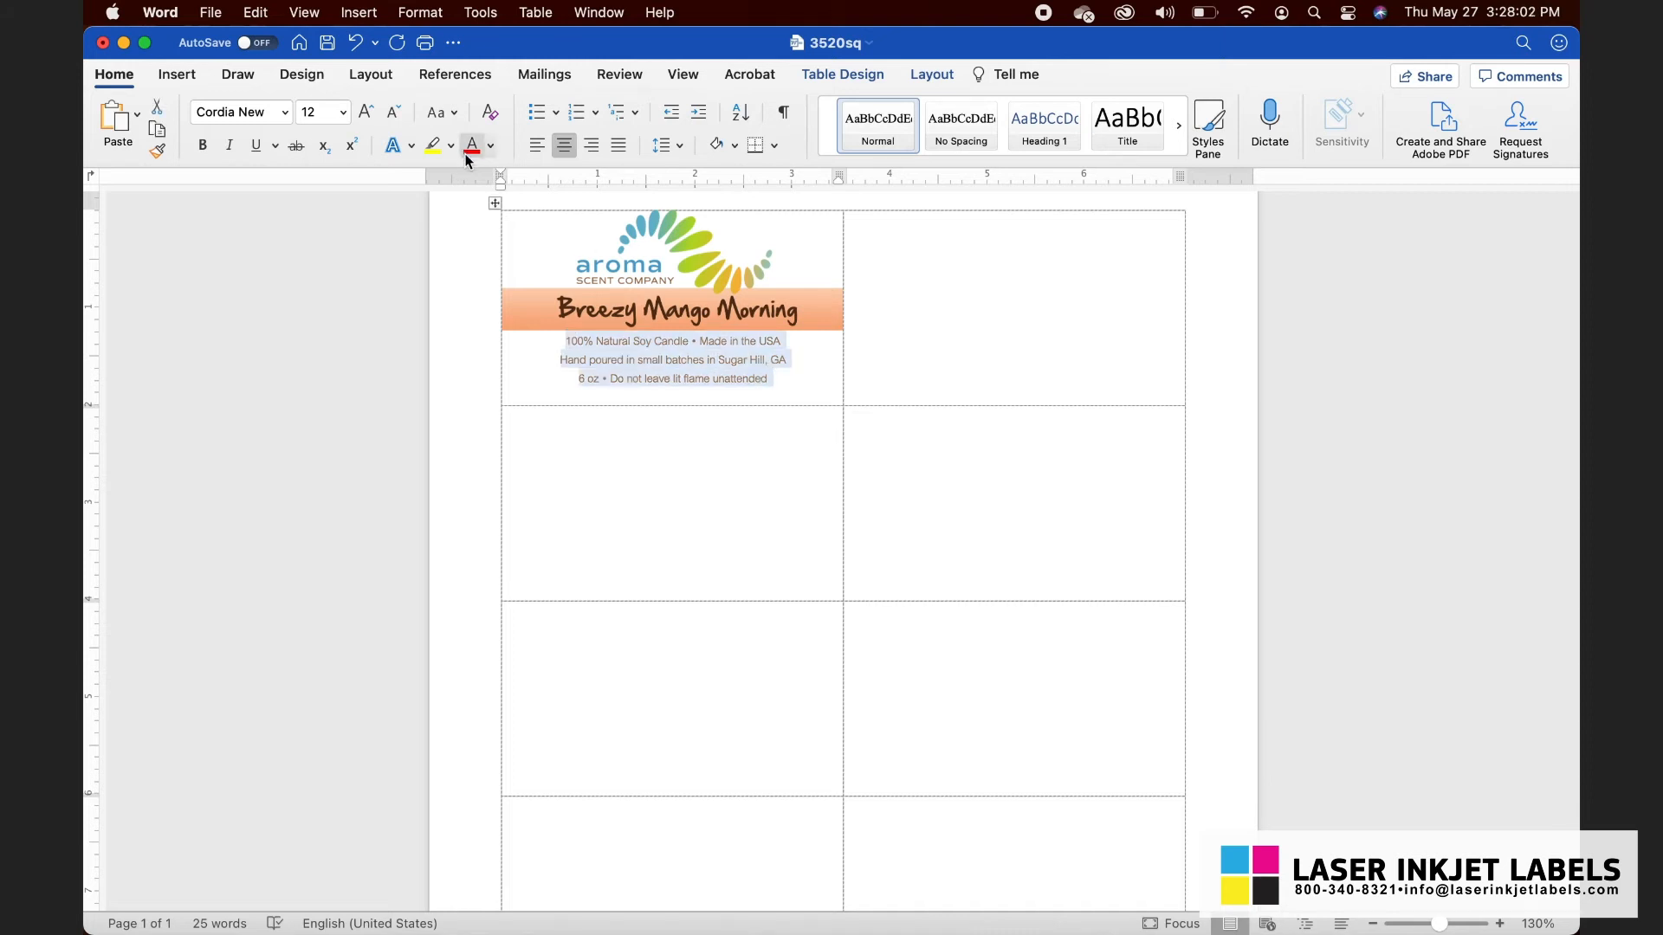
click(491, 147)
click(490, 147)
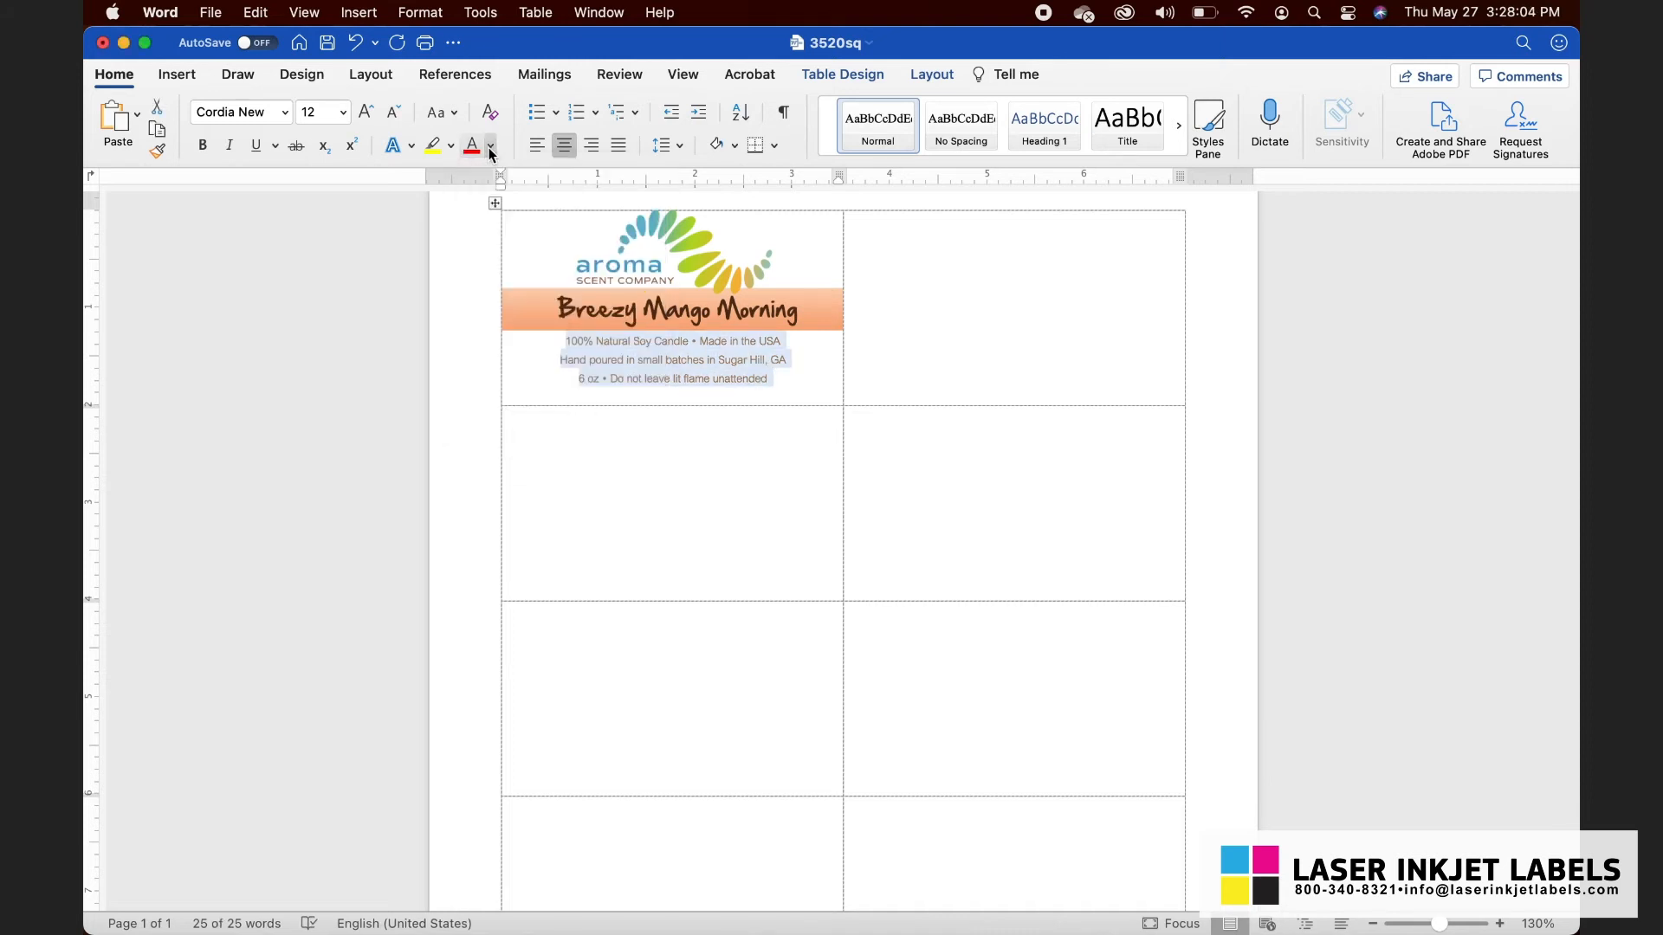
click(255, 121)
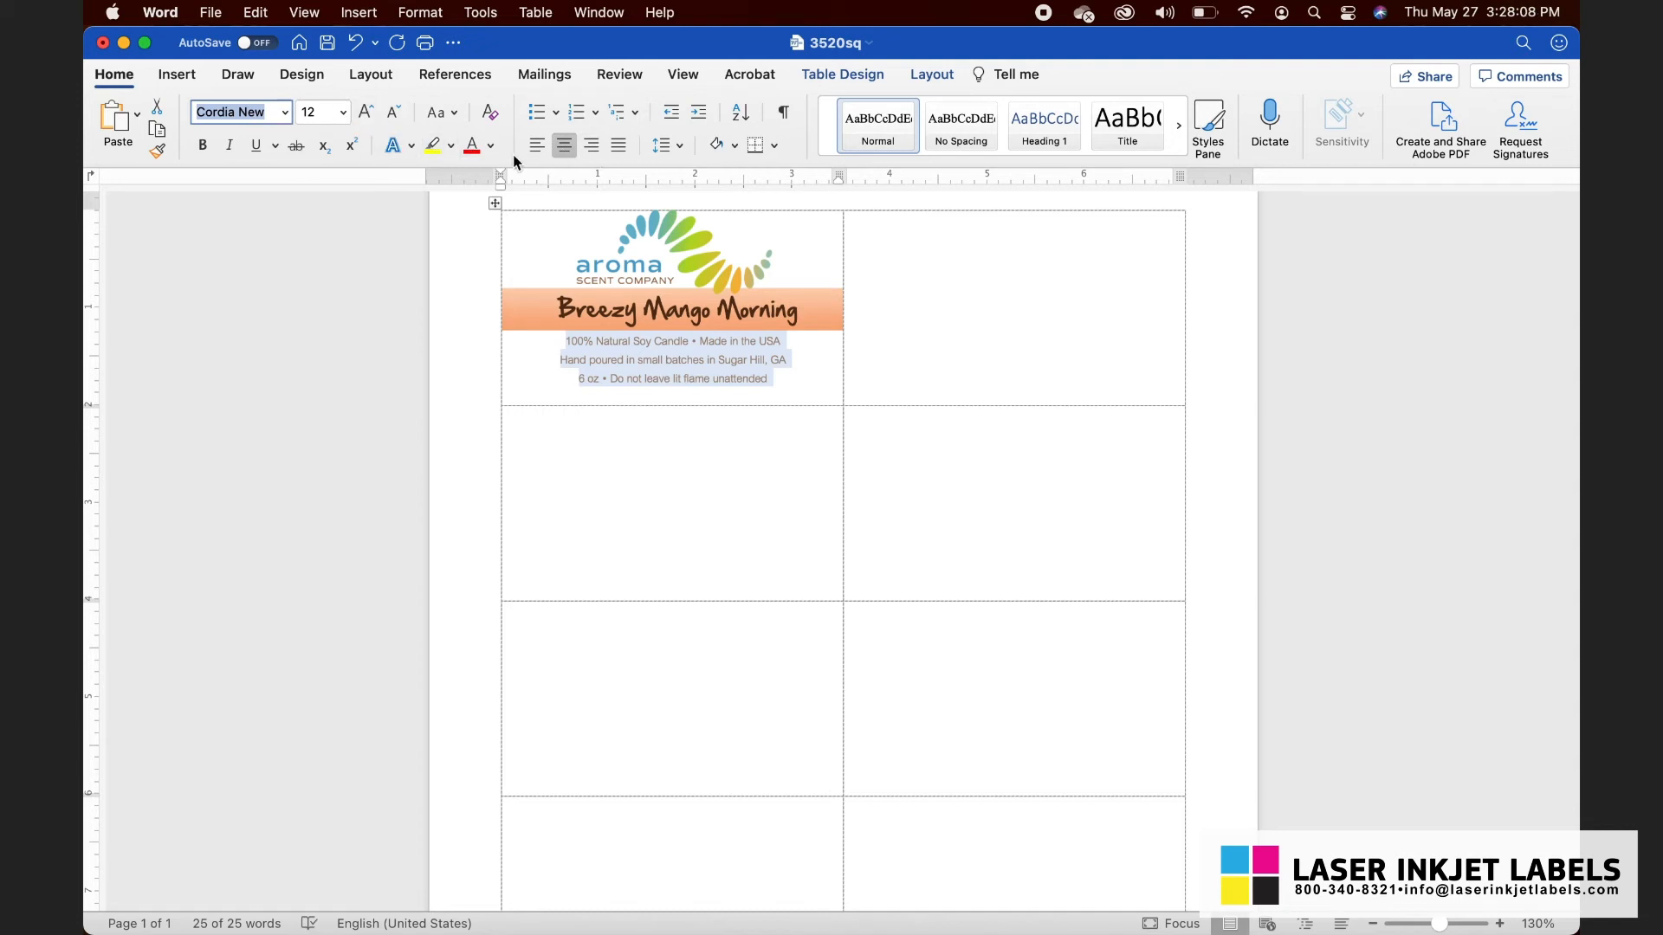
click(412, 146)
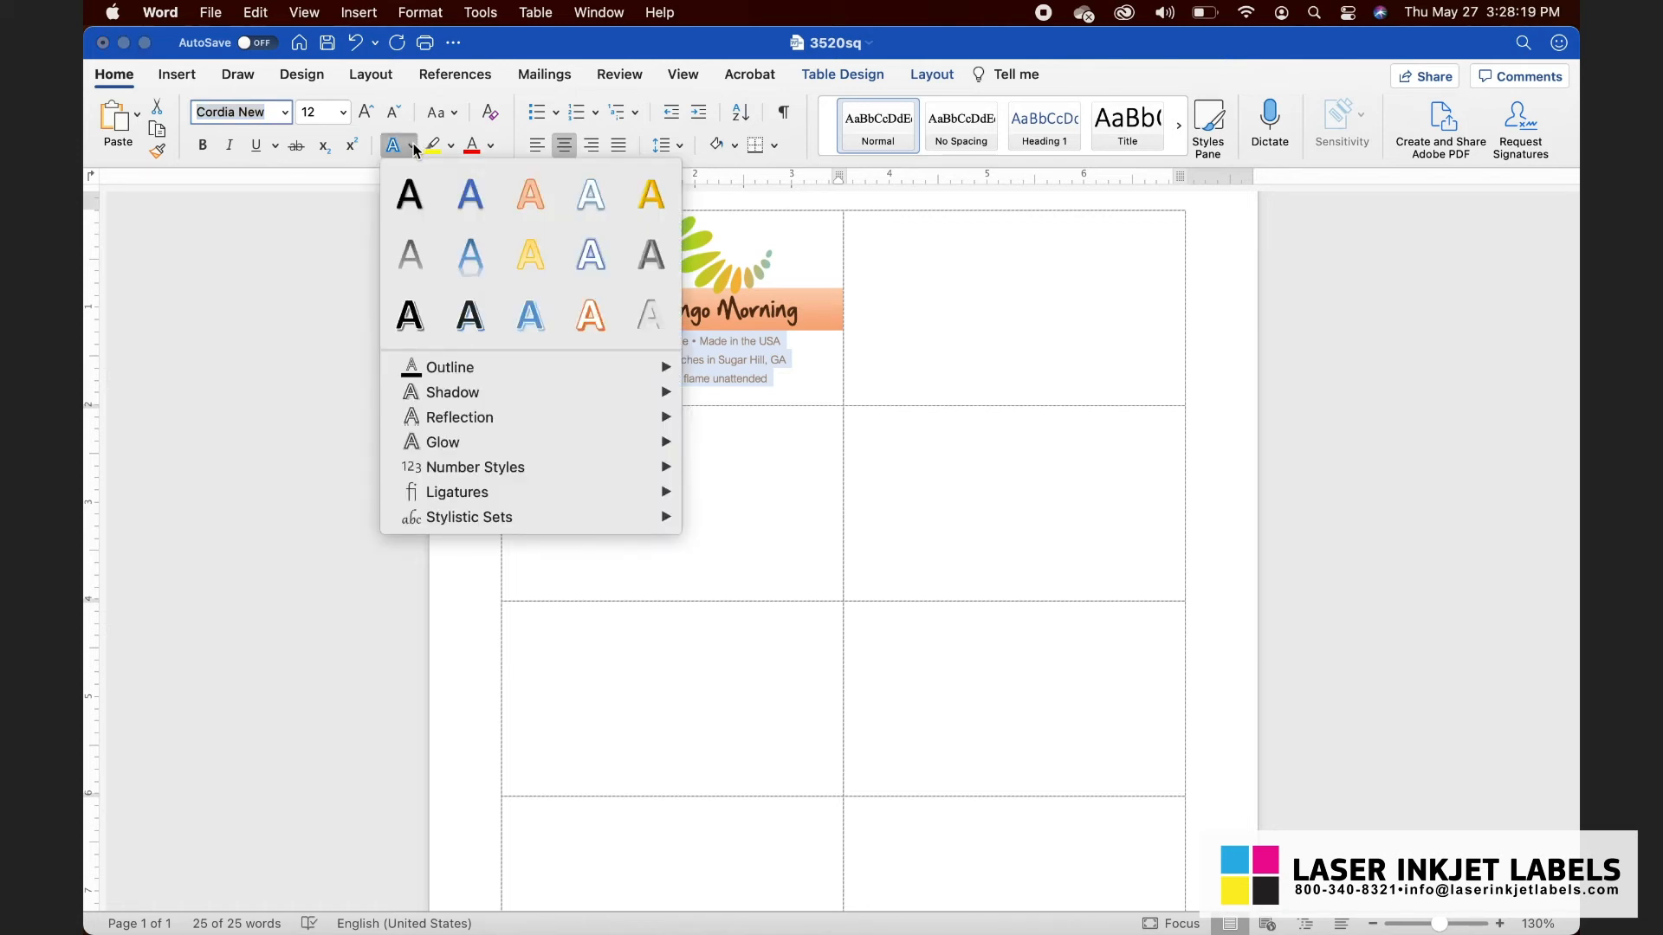
click(413, 147)
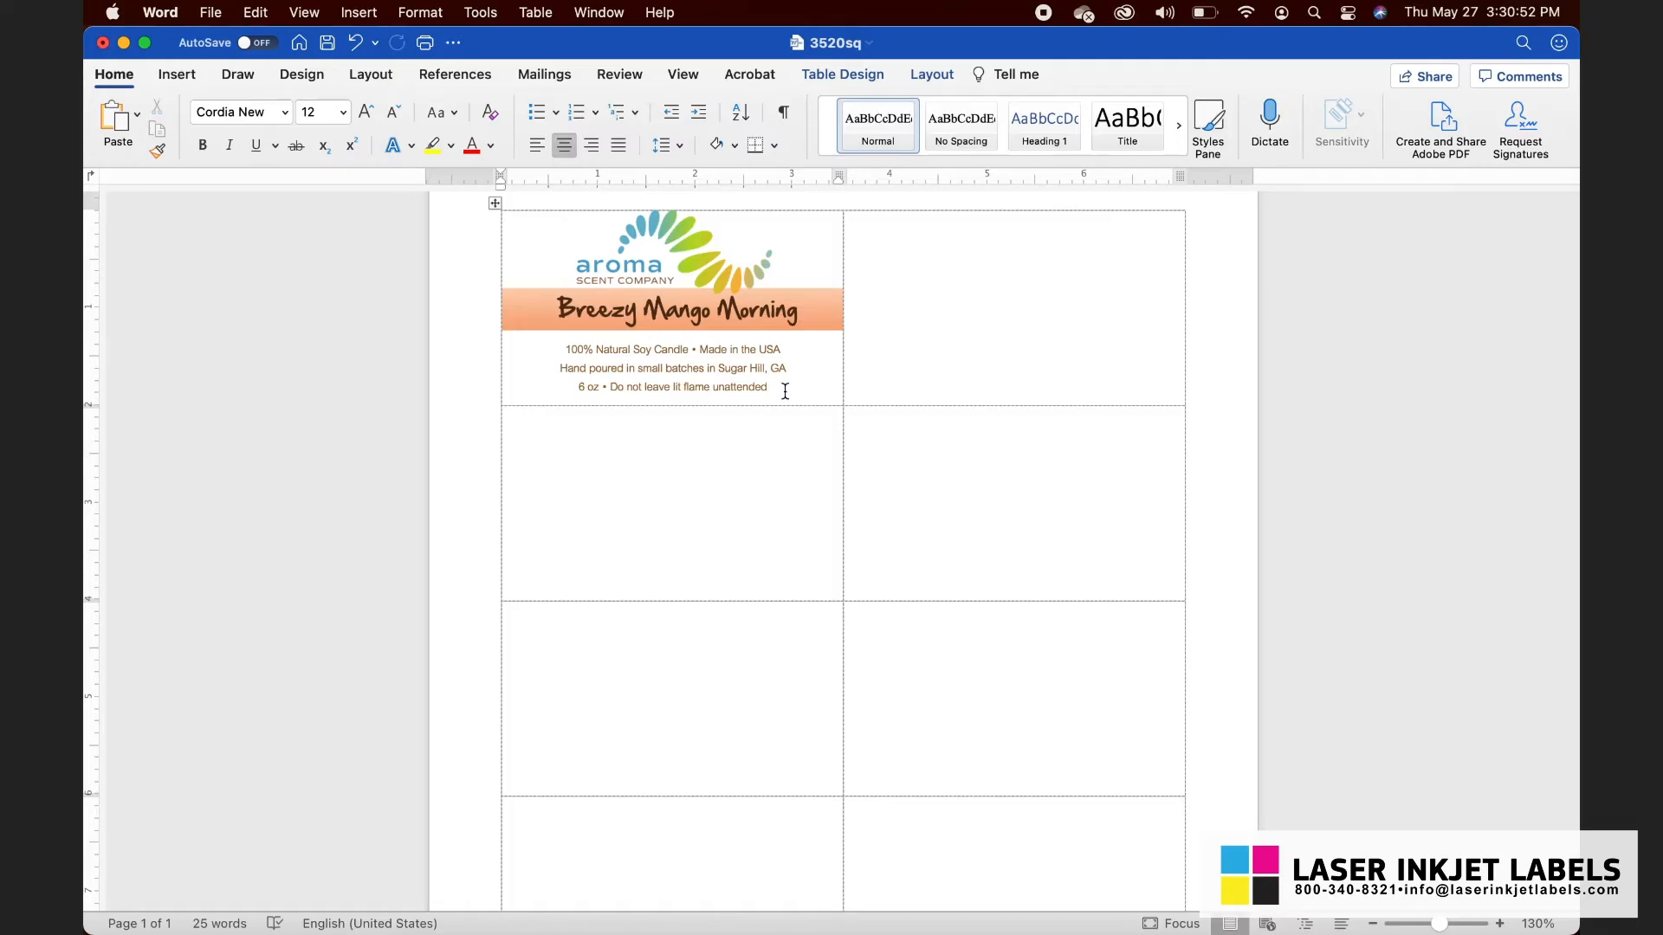
Copy the first label's logo and text into the second label of the top row, and remove the trailing blank line from both
drag(776, 386, 649, 294)
key(super+c)
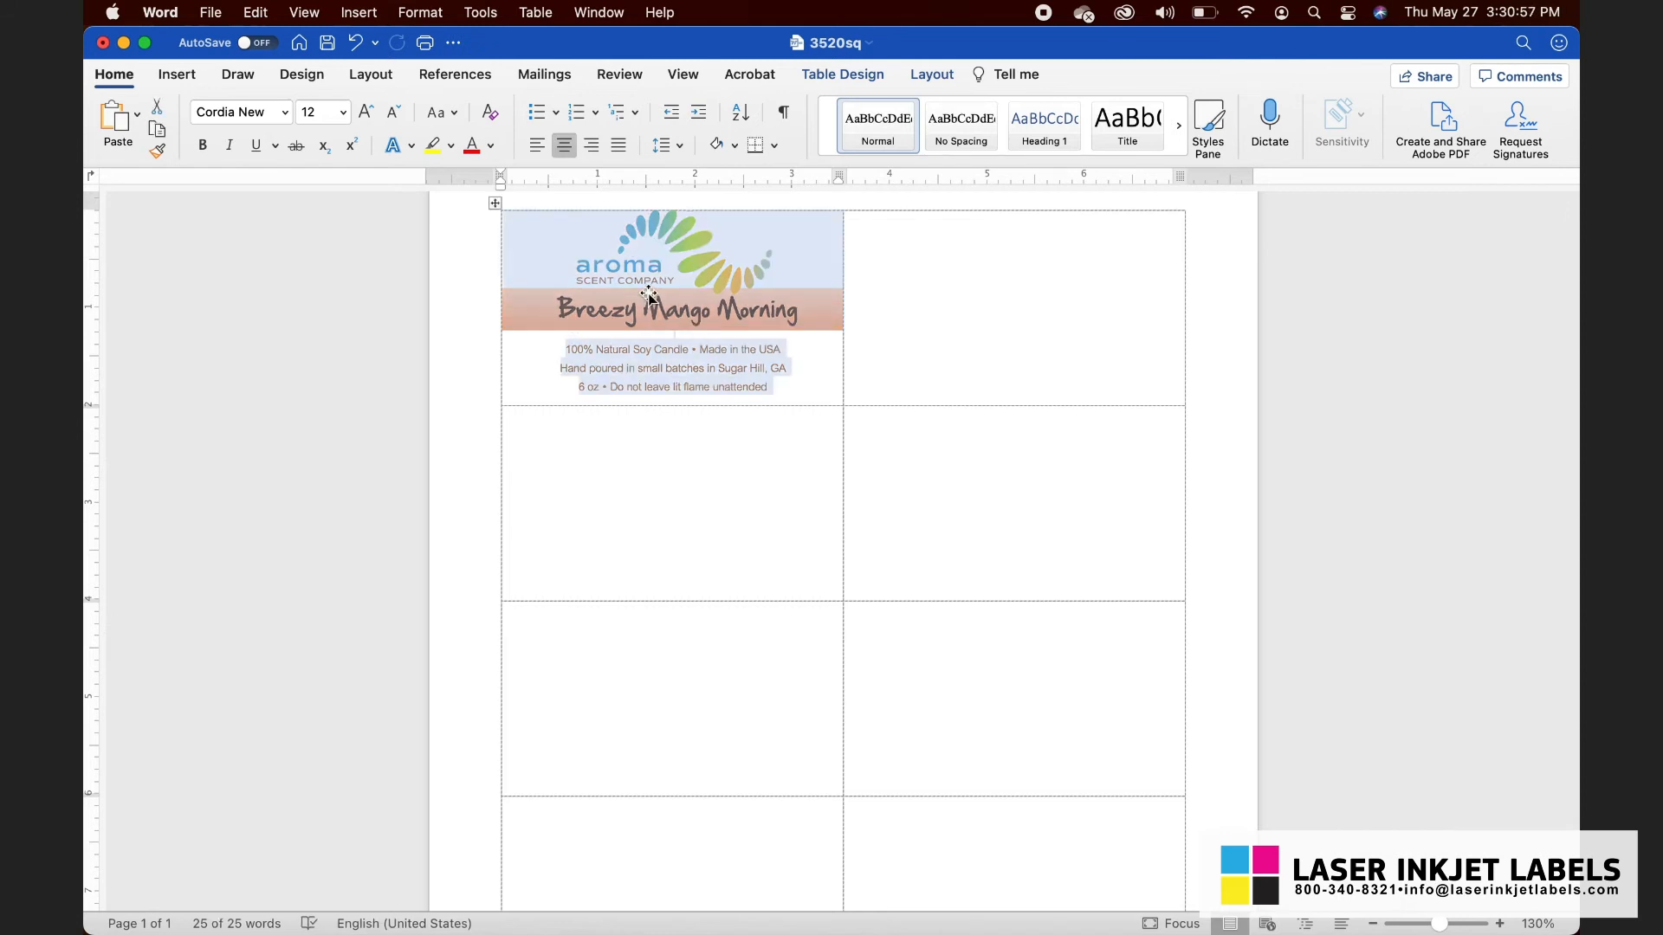
click(164, 134)
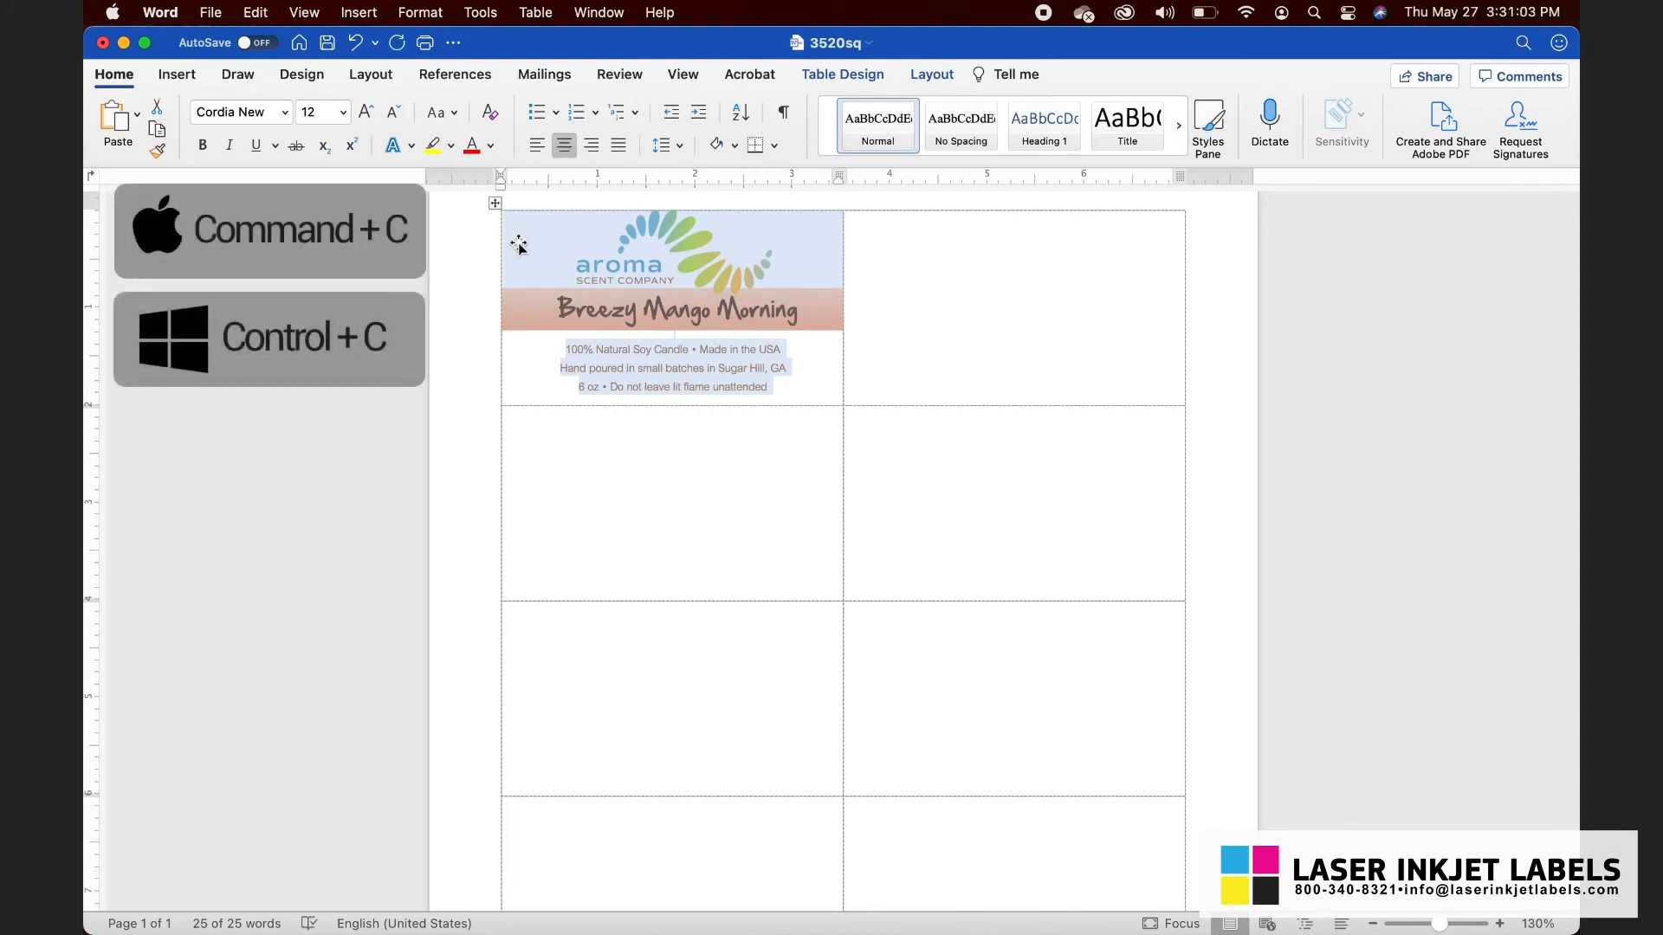
click(927, 311)
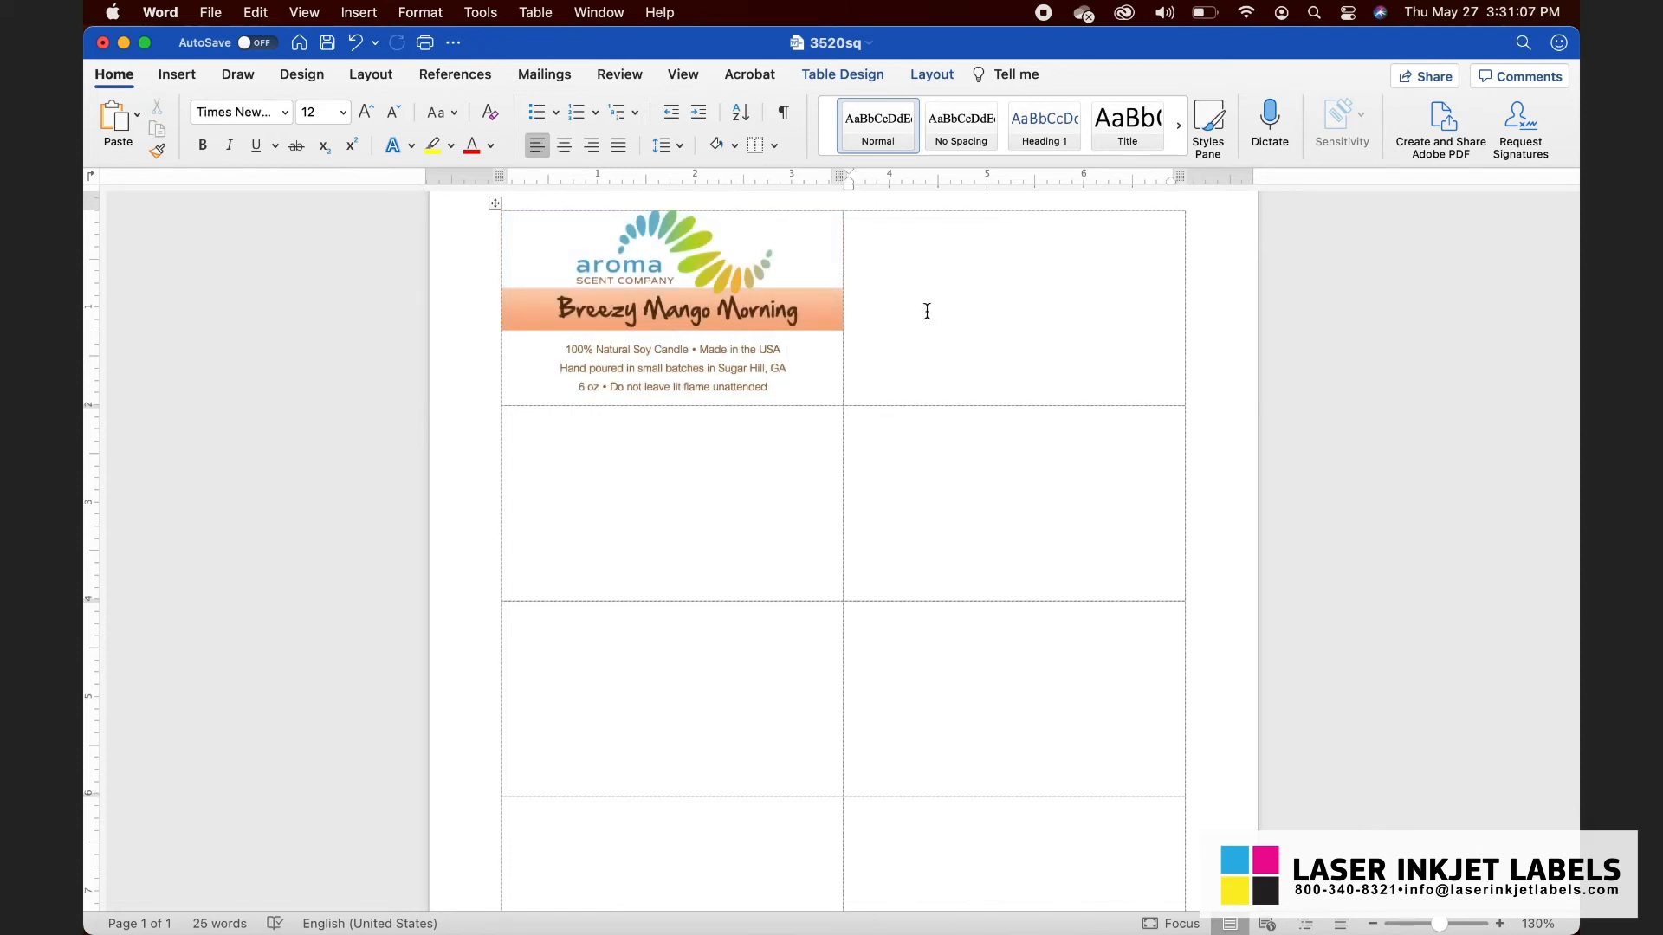
key(super+v)
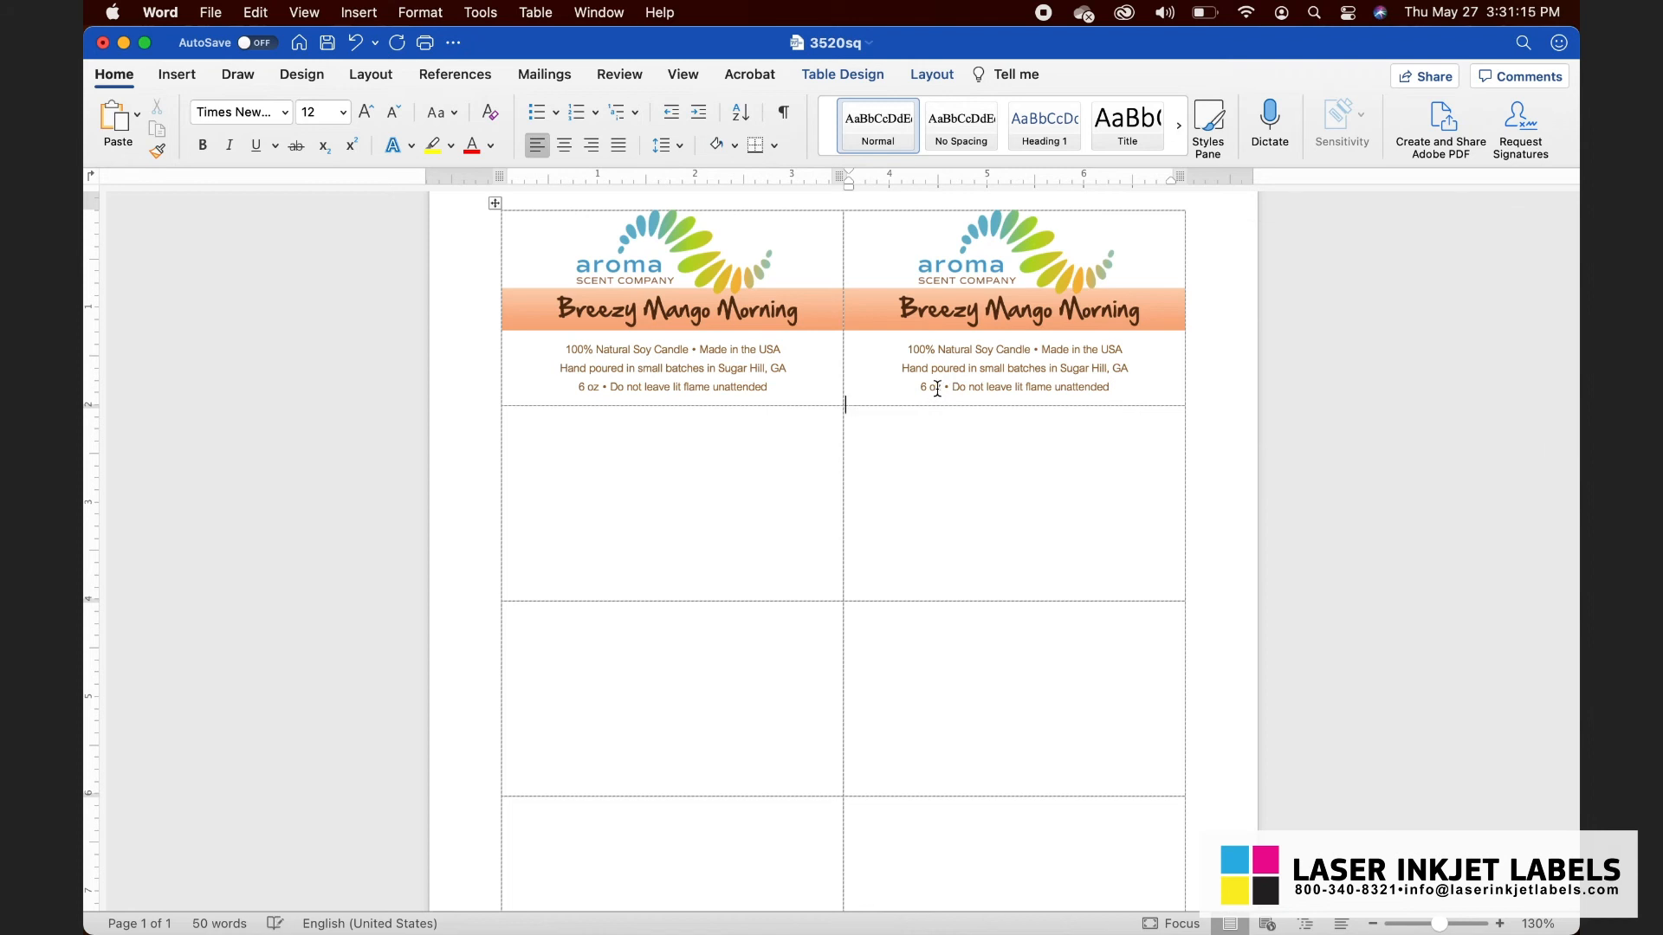
key(BackSpace)
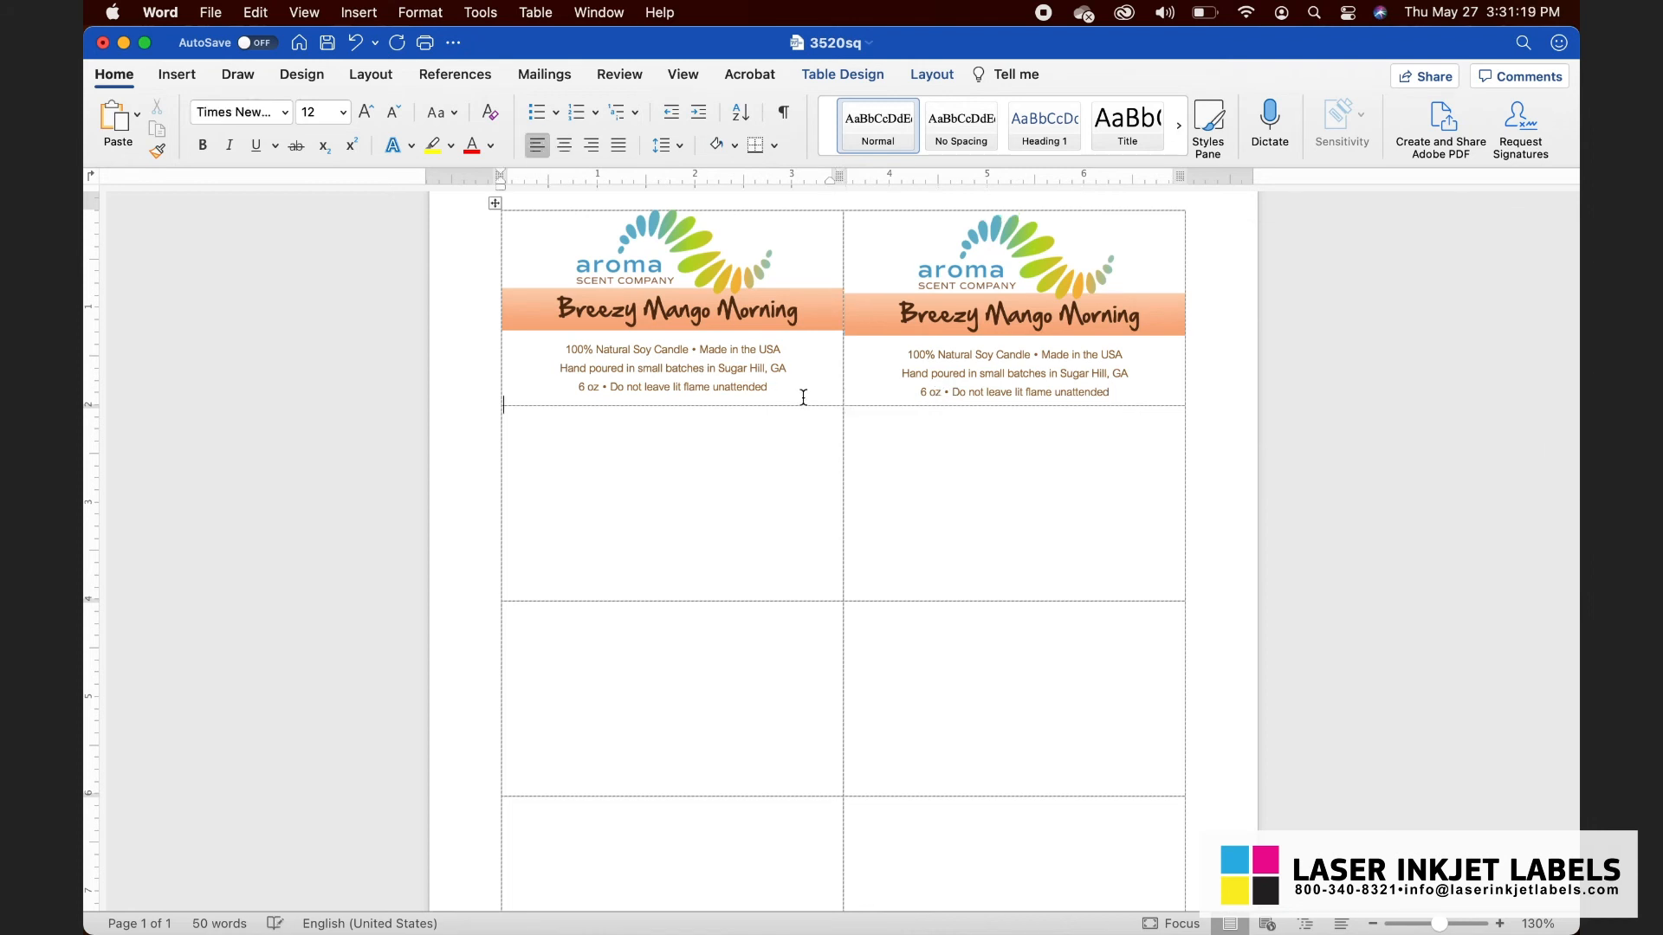
key(BackSpace)
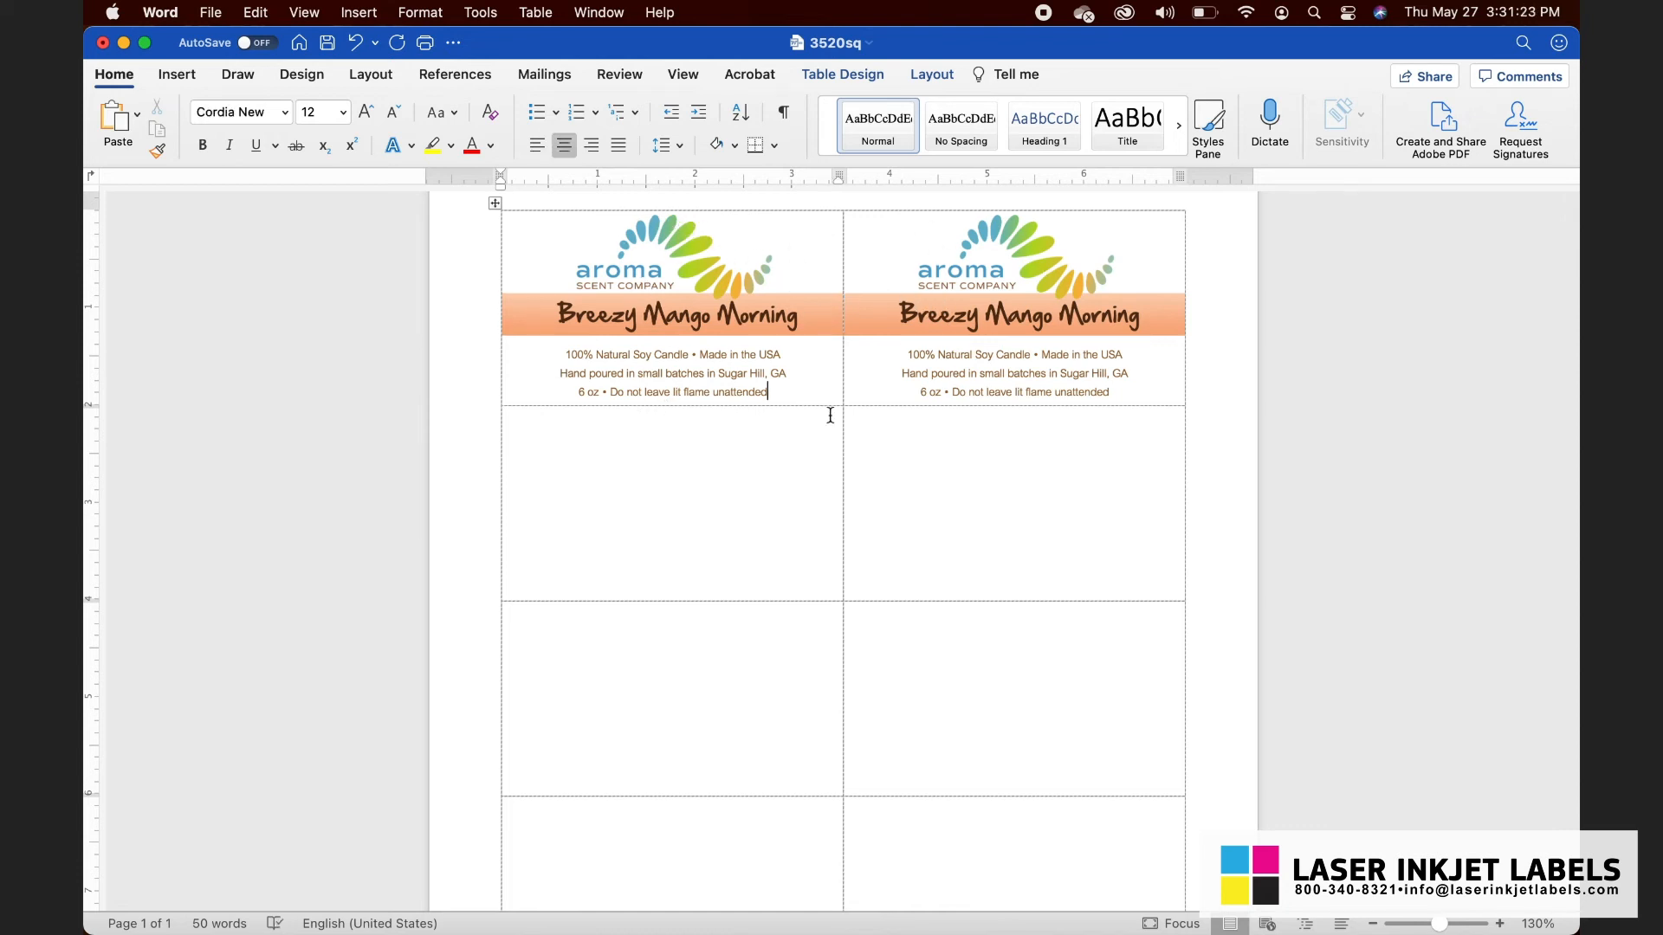
Paste the copied label into the first cell of the second row and remove its trailing blank line
click(621, 535)
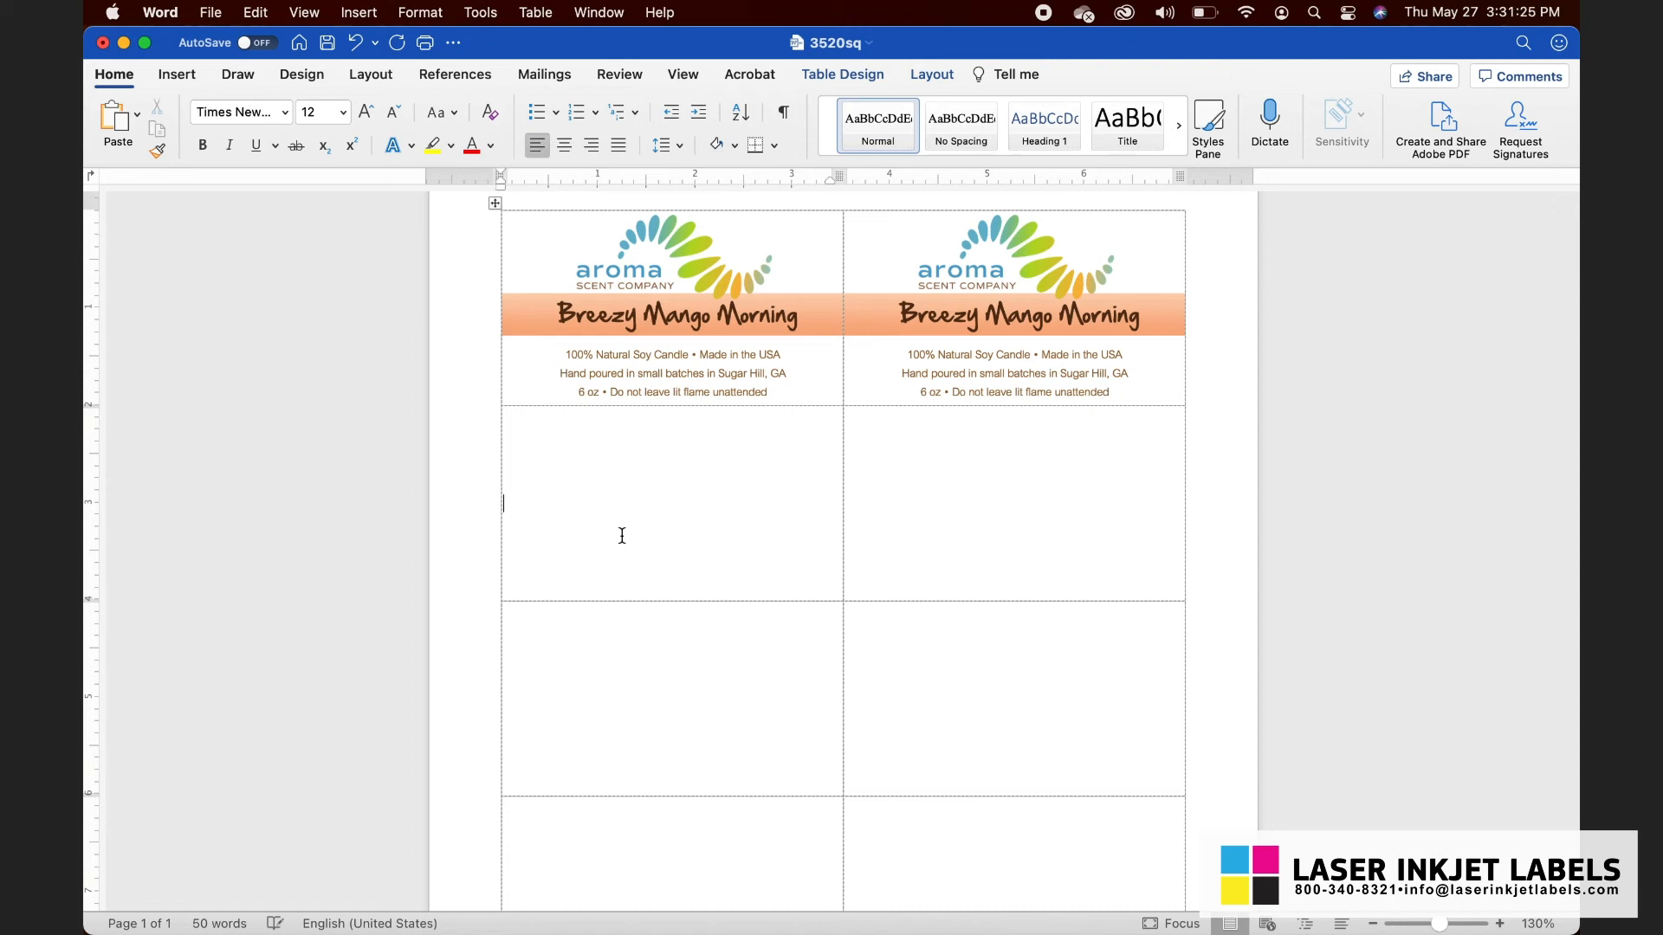
key(super+v)
key(BackSpace)
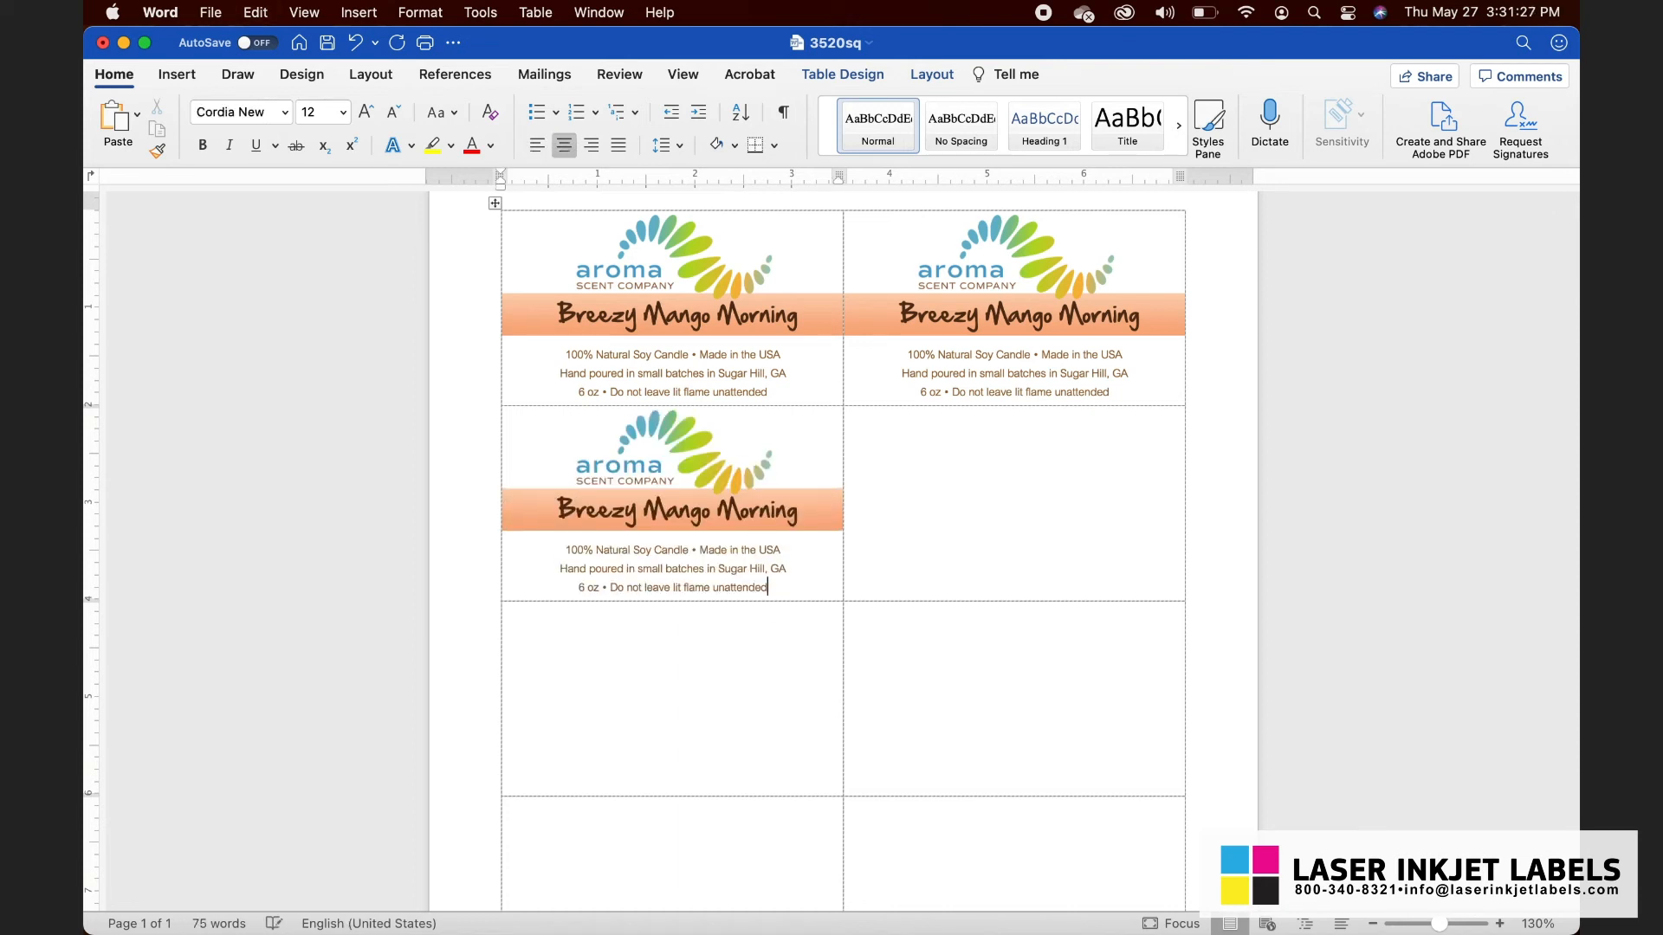
Copy the label from the second row's first cell into that row's second cell and center its contents
drag(785, 592, 694, 496)
key(super+c)
click(1051, 467)
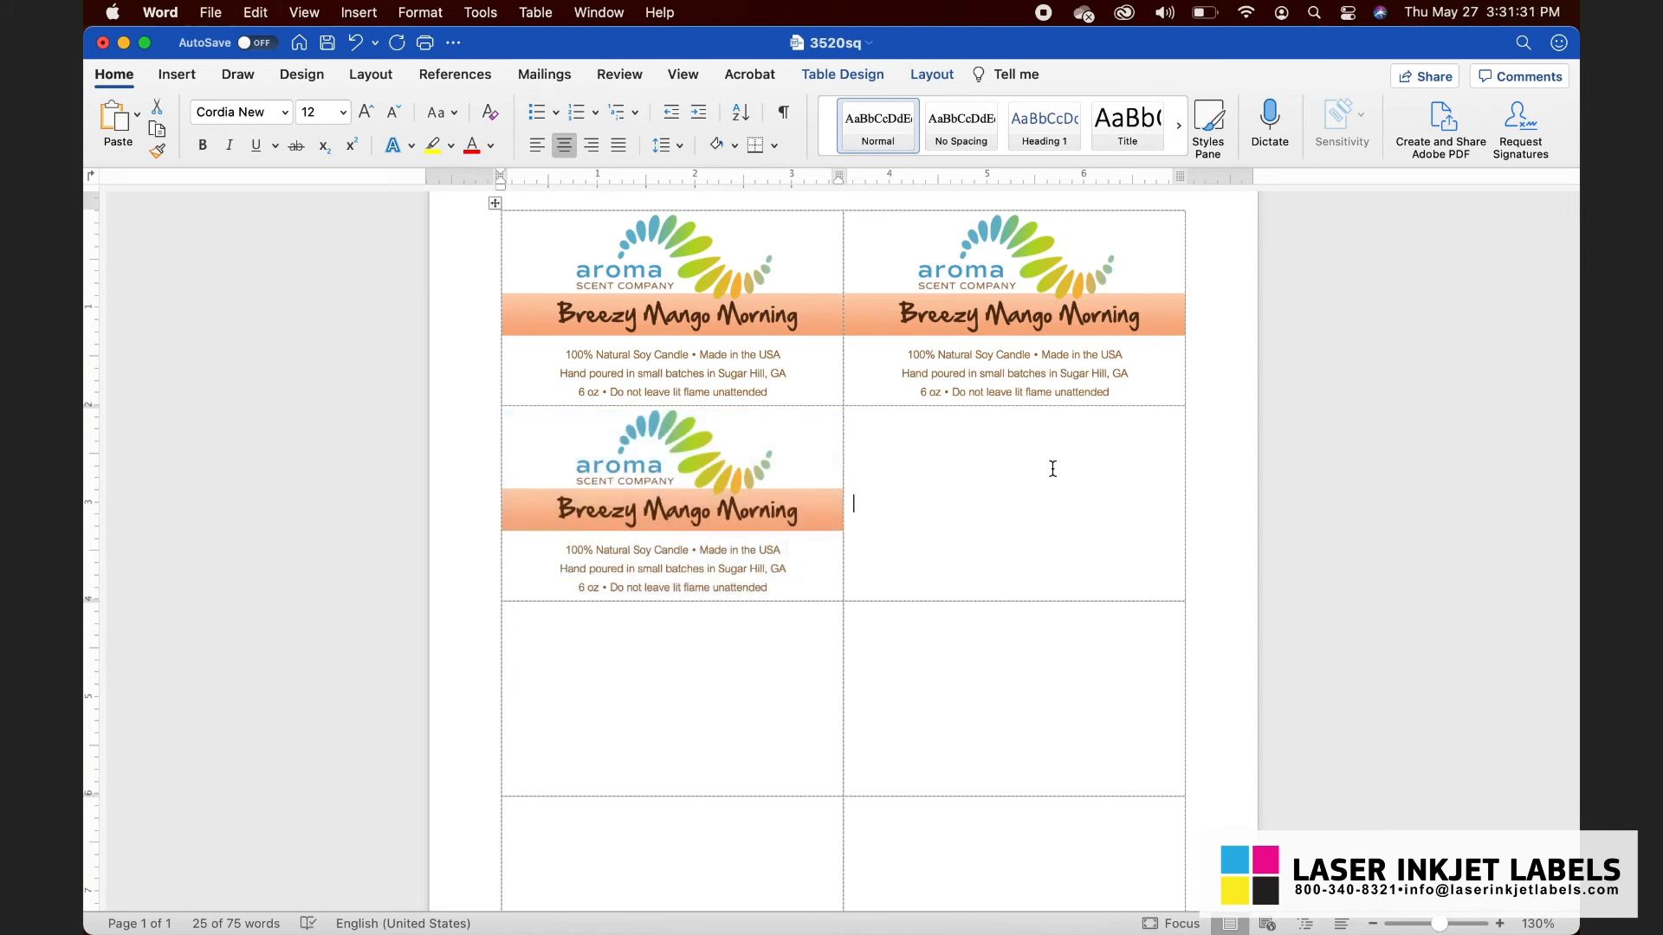
key(super+v)
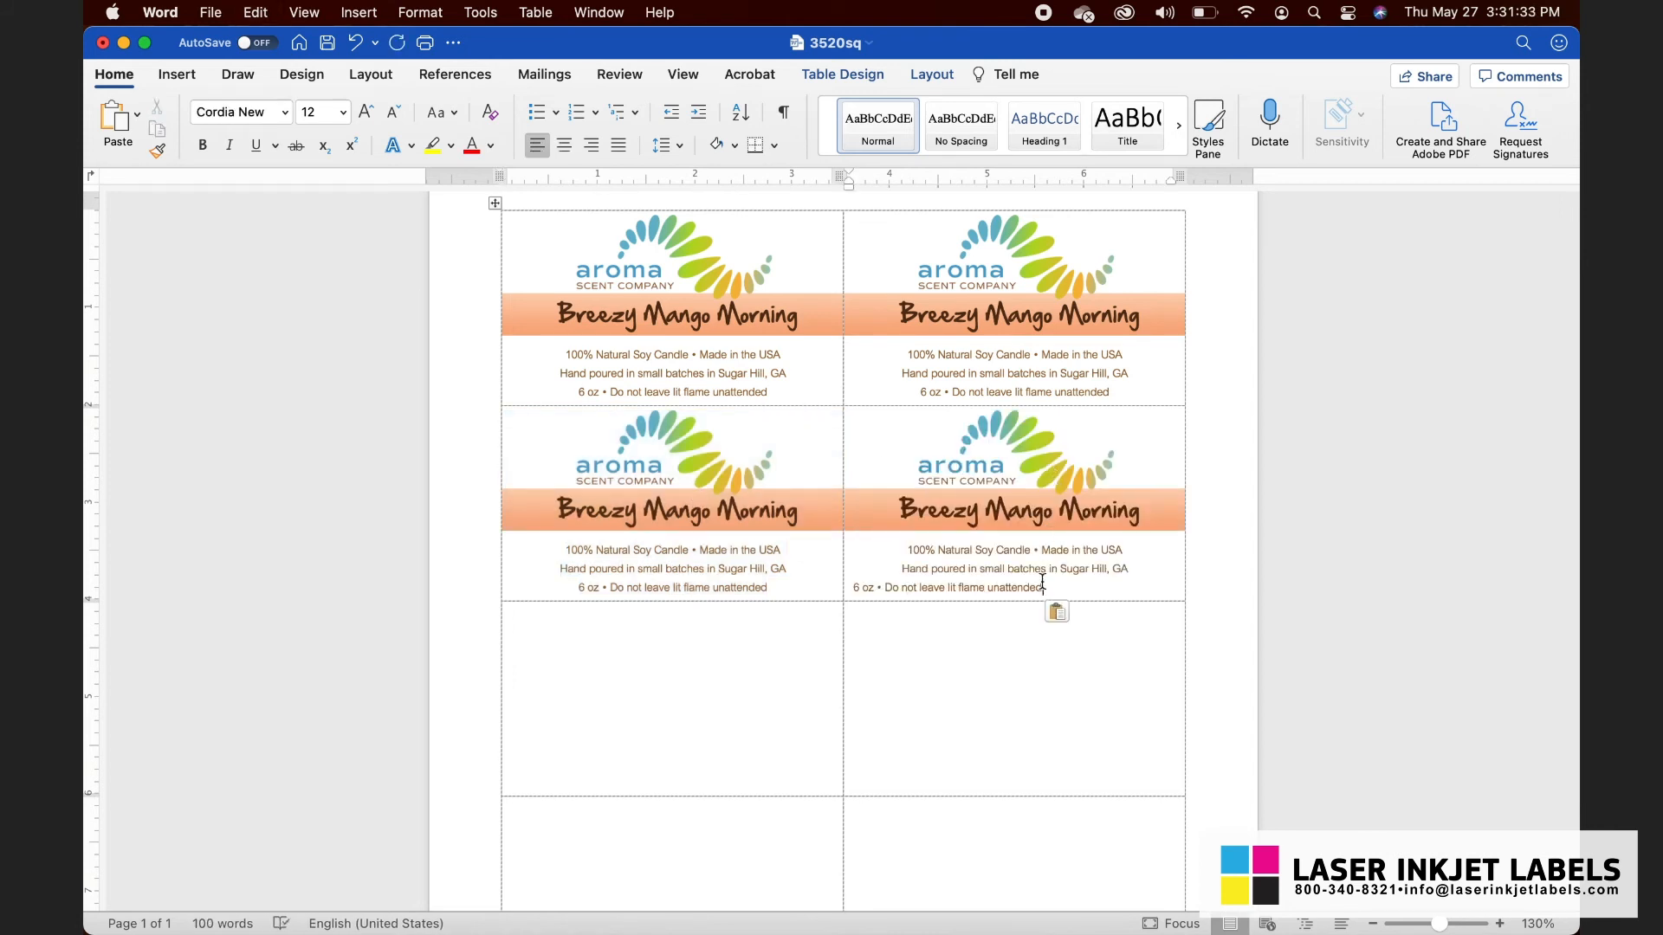
drag(1045, 587, 966, 500)
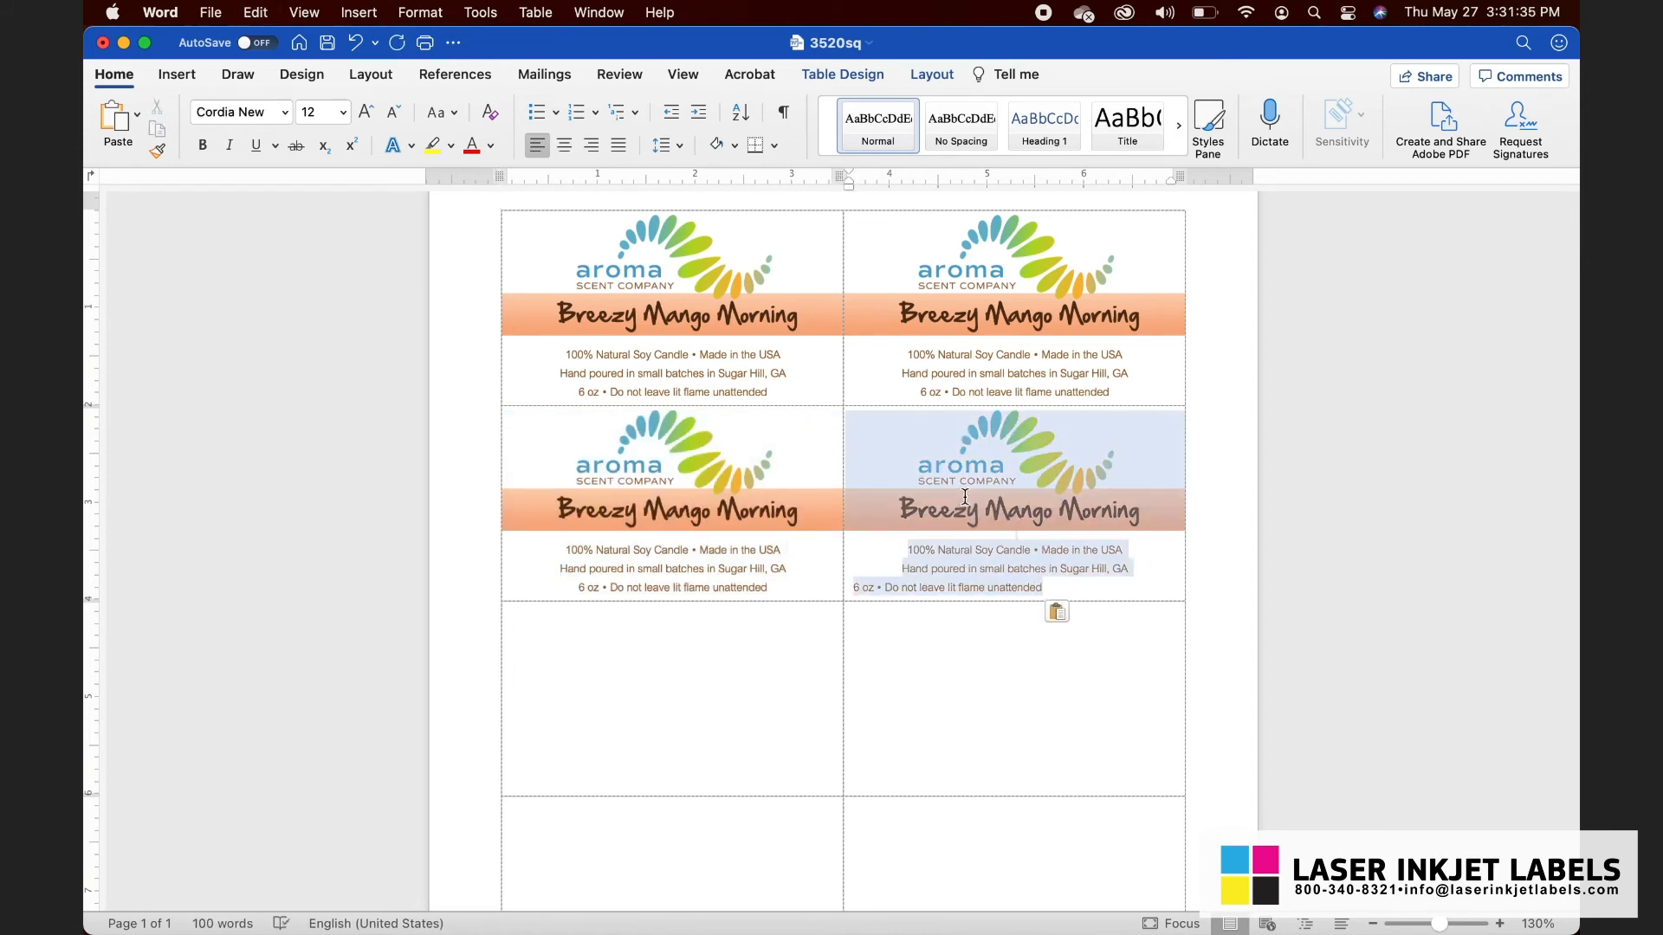
click(571, 152)
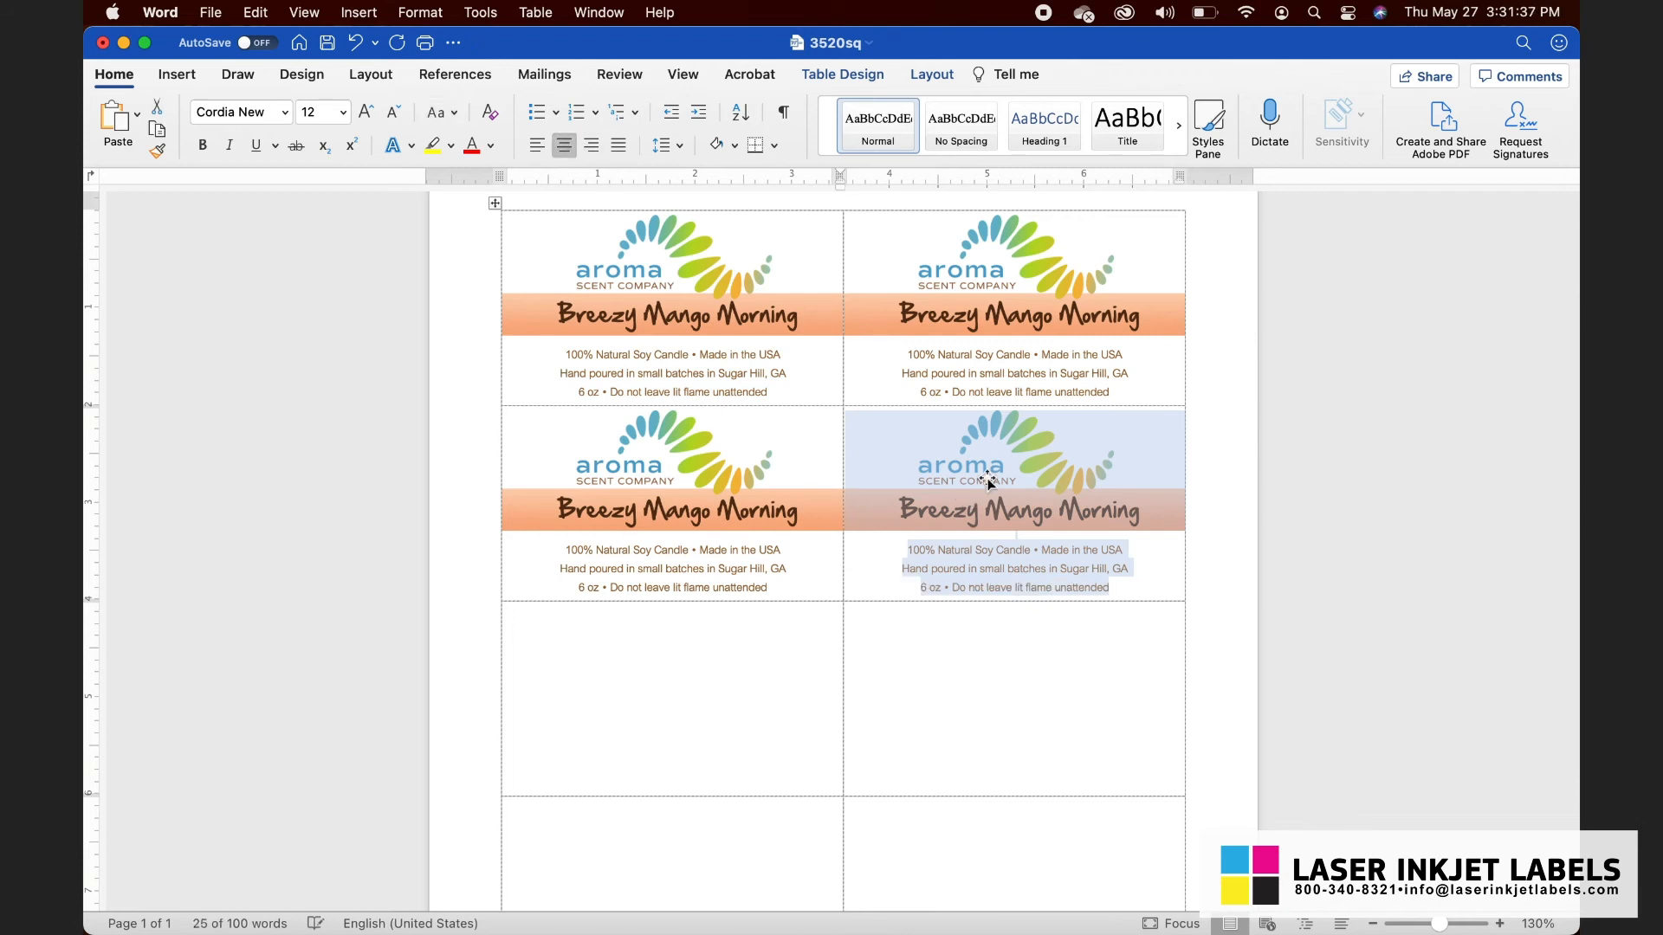
Paste the copied label into both cells of the third row and center the pasted contents
click(656, 667)
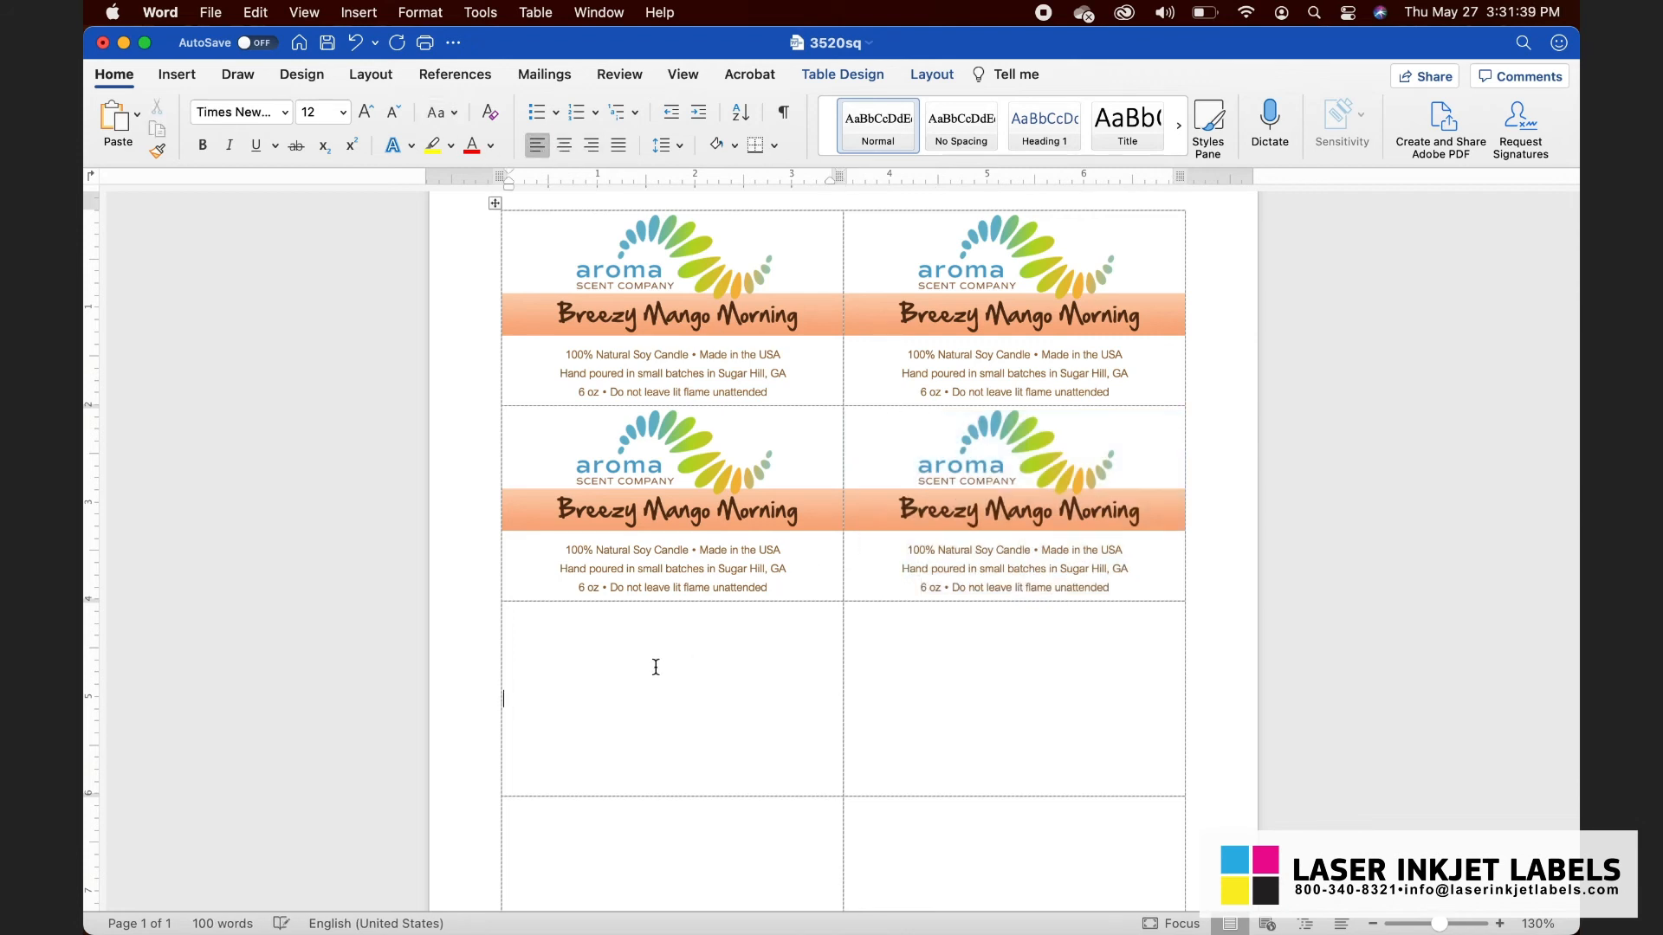
key(super+v)
drag(766, 784, 658, 611)
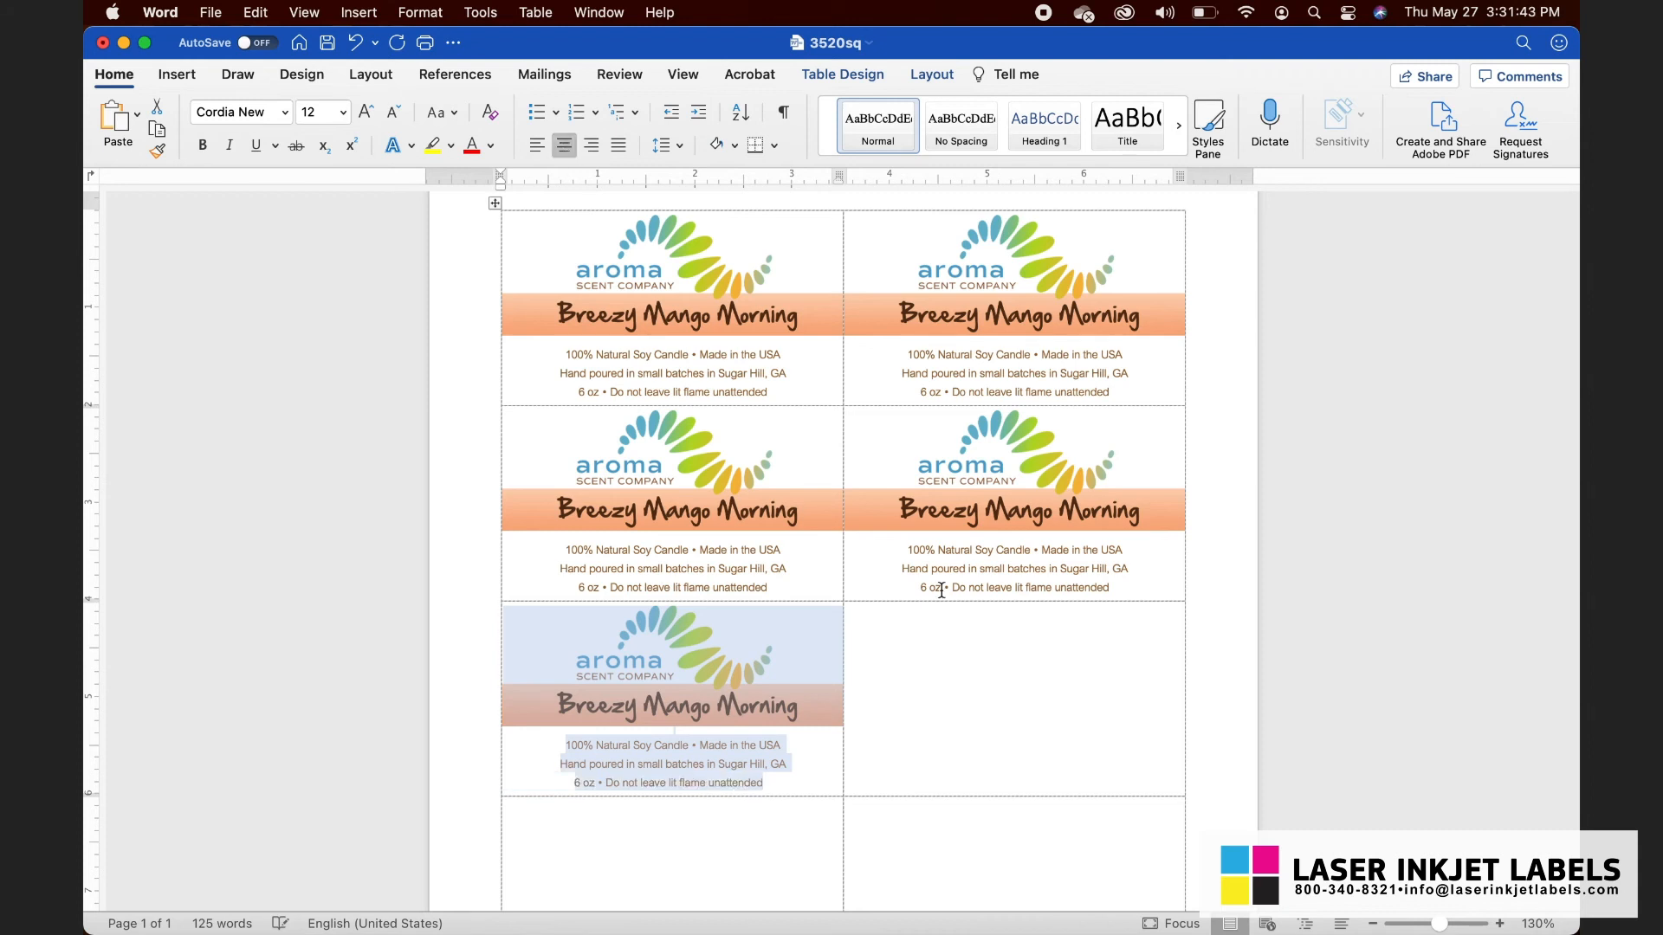
click(972, 671)
key(super+v)
drag(1054, 785, 998, 700)
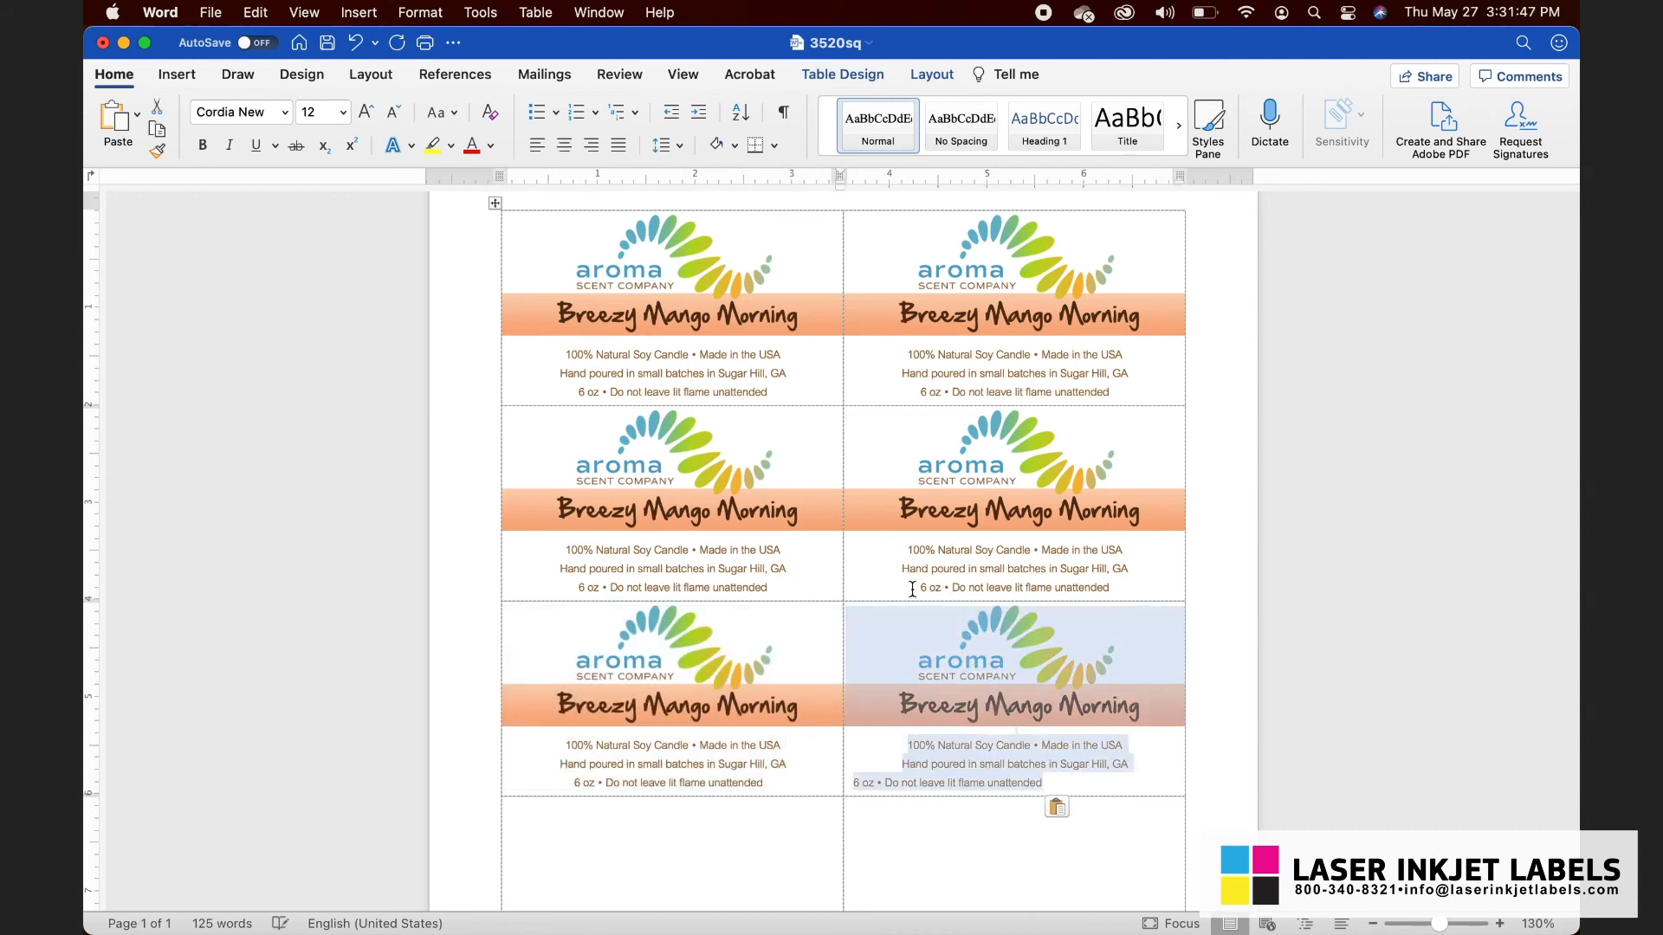
click(564, 146)
Fill both cells of the fourth row with the copied label and center the description lines
scroll(814, 482, down, 5)
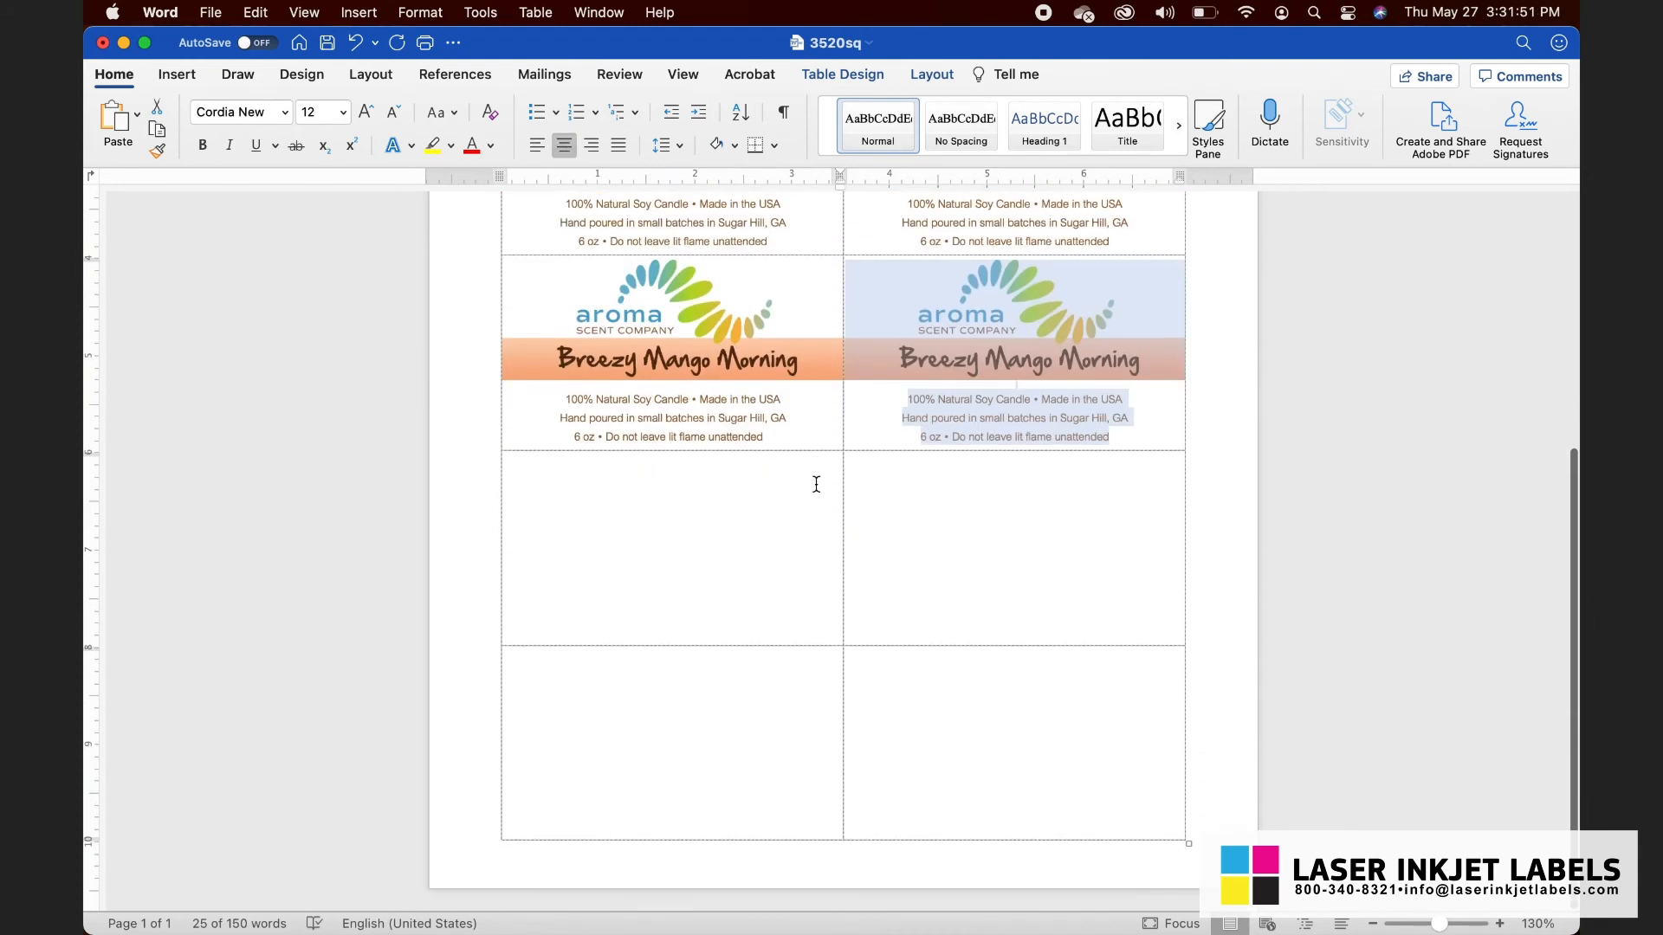
click(684, 545)
key(super+v)
drag(719, 629, 673, 567)
click(564, 146)
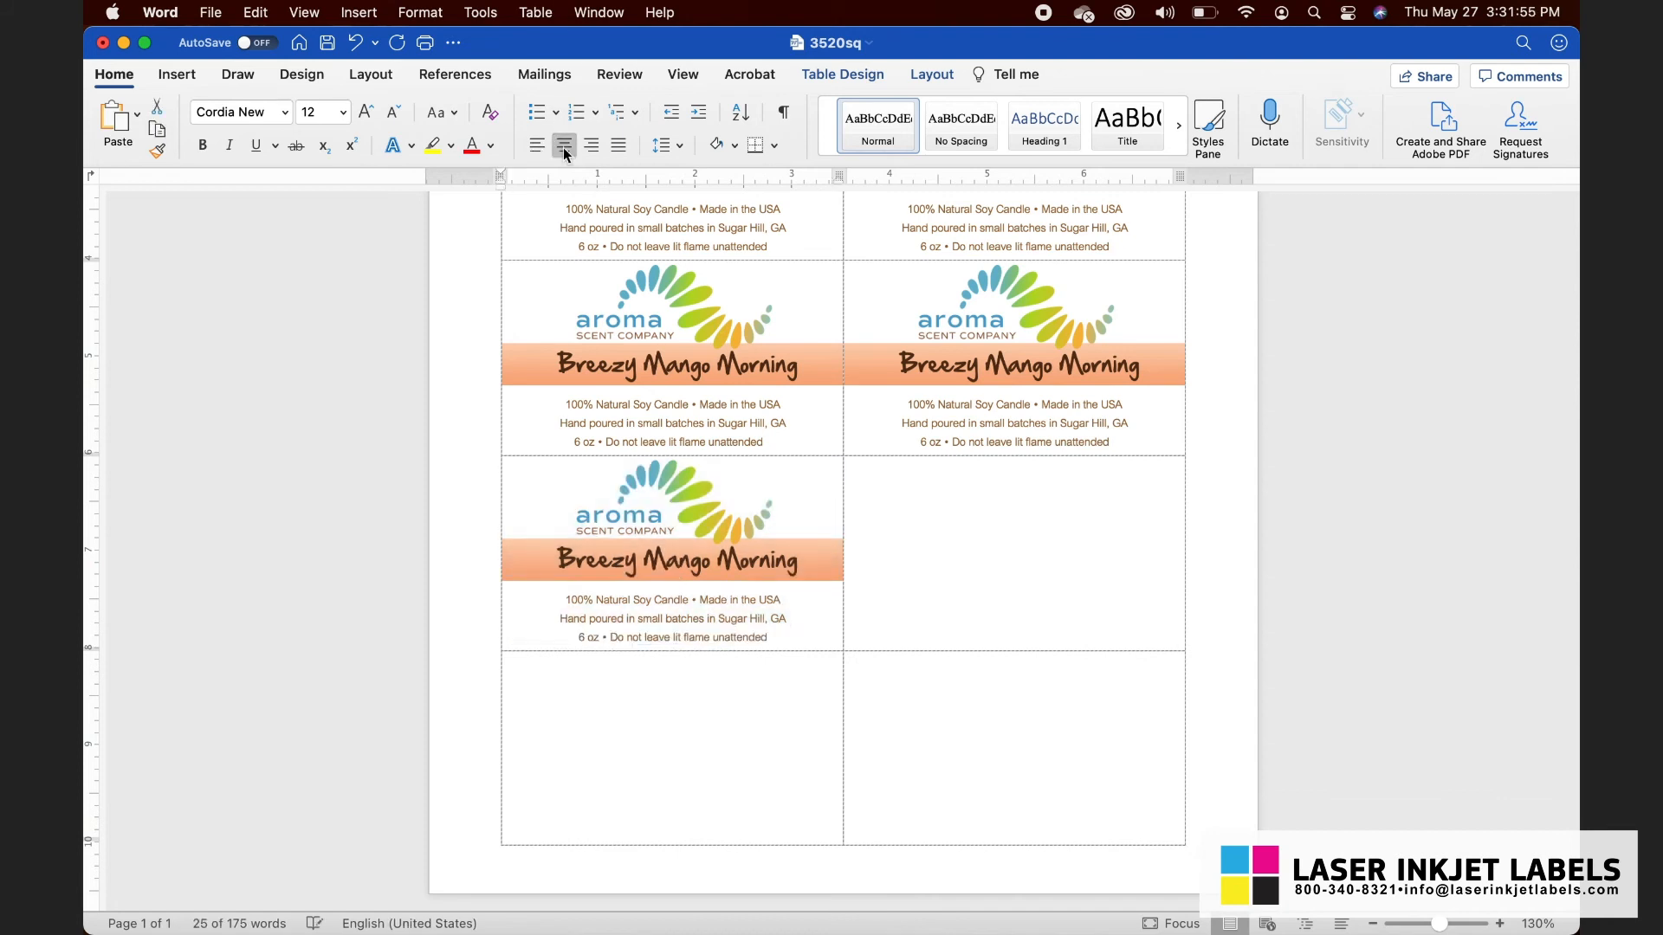
click(1007, 584)
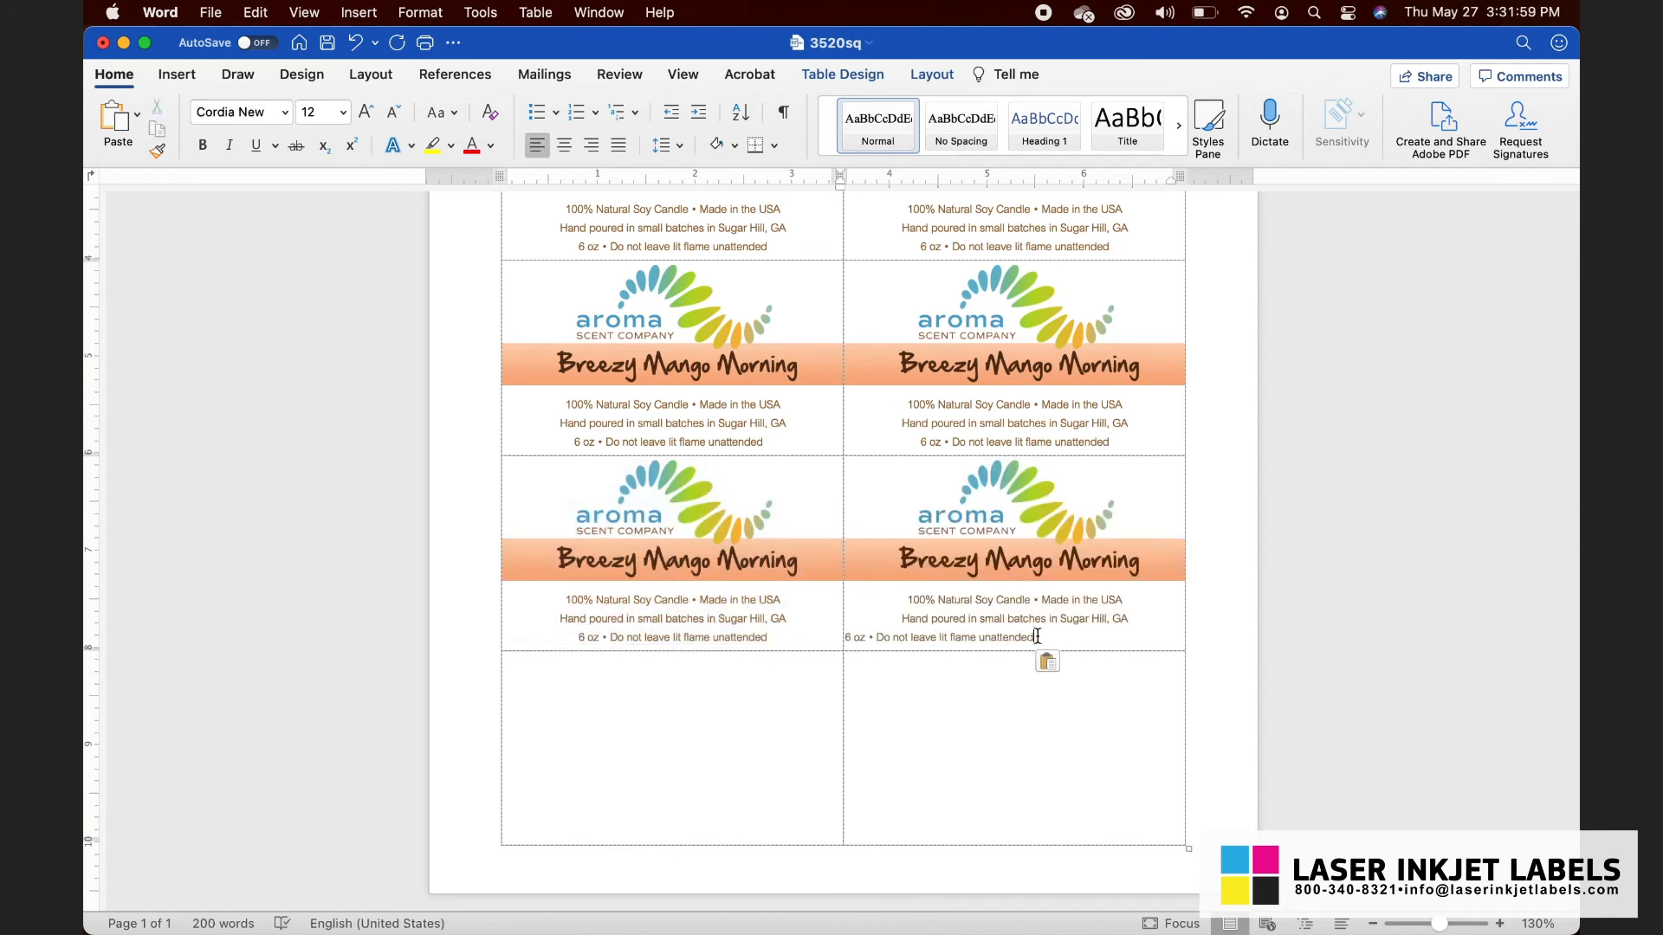
Paste the copied label into the first cell of the fifth row and center its contents
click(673, 693)
key(super+v)
drag(723, 777, 663, 723)
key(super+c)
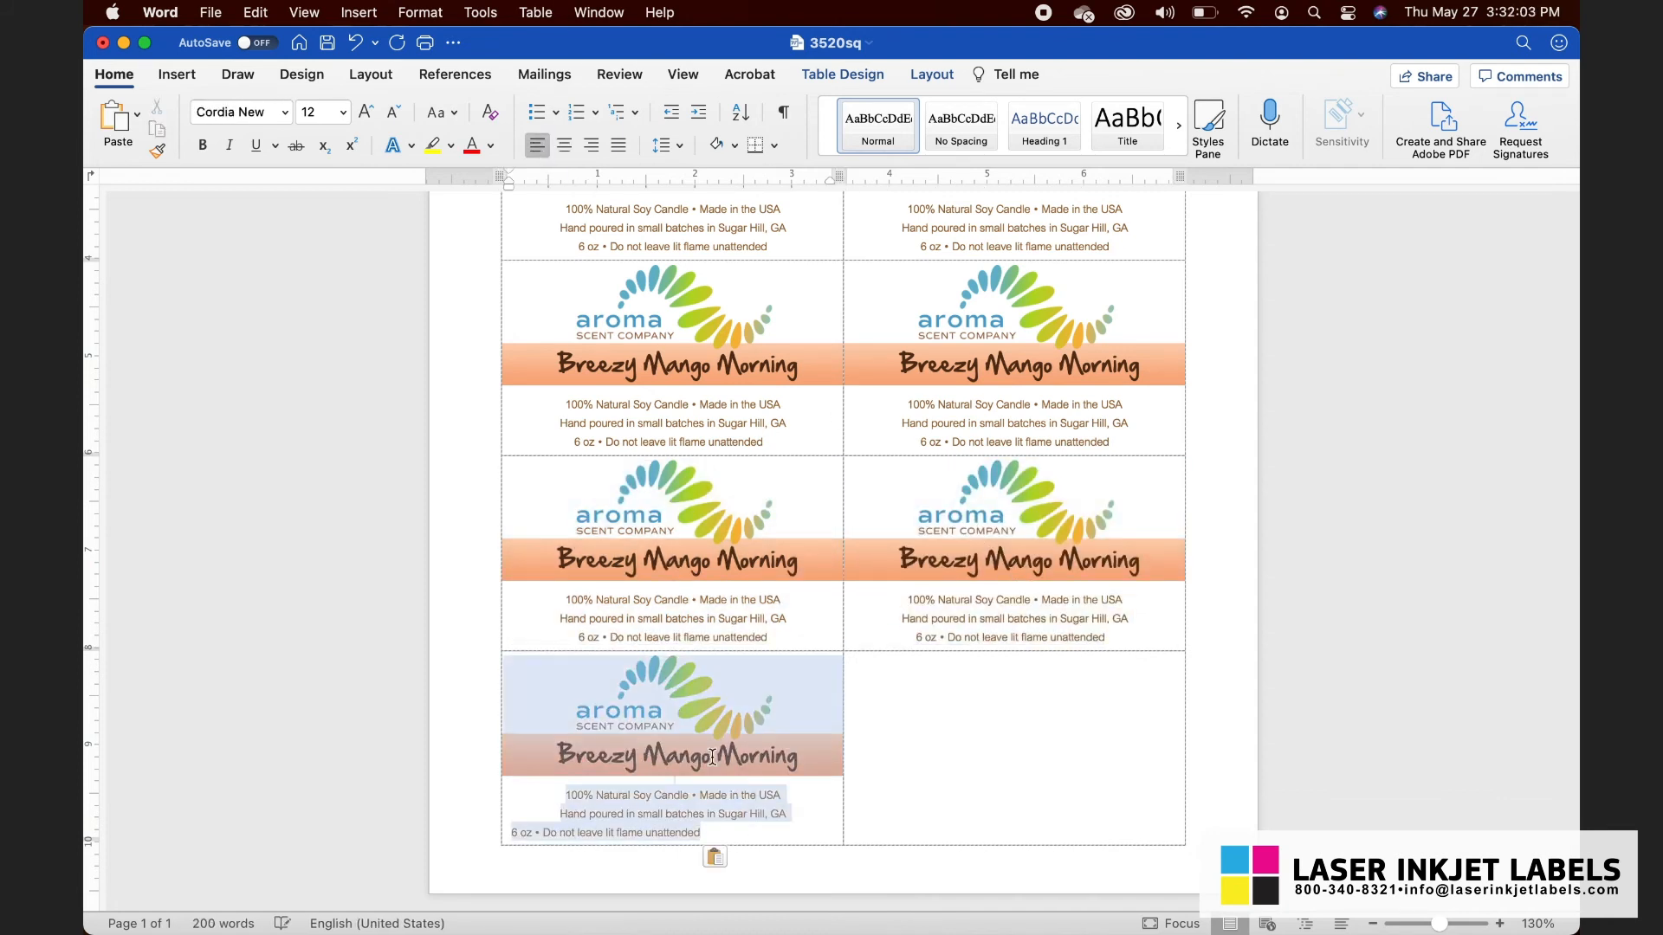
click(564, 146)
Paste the label into the last empty cell of the sheet, center its contents and deselect it
click(1061, 728)
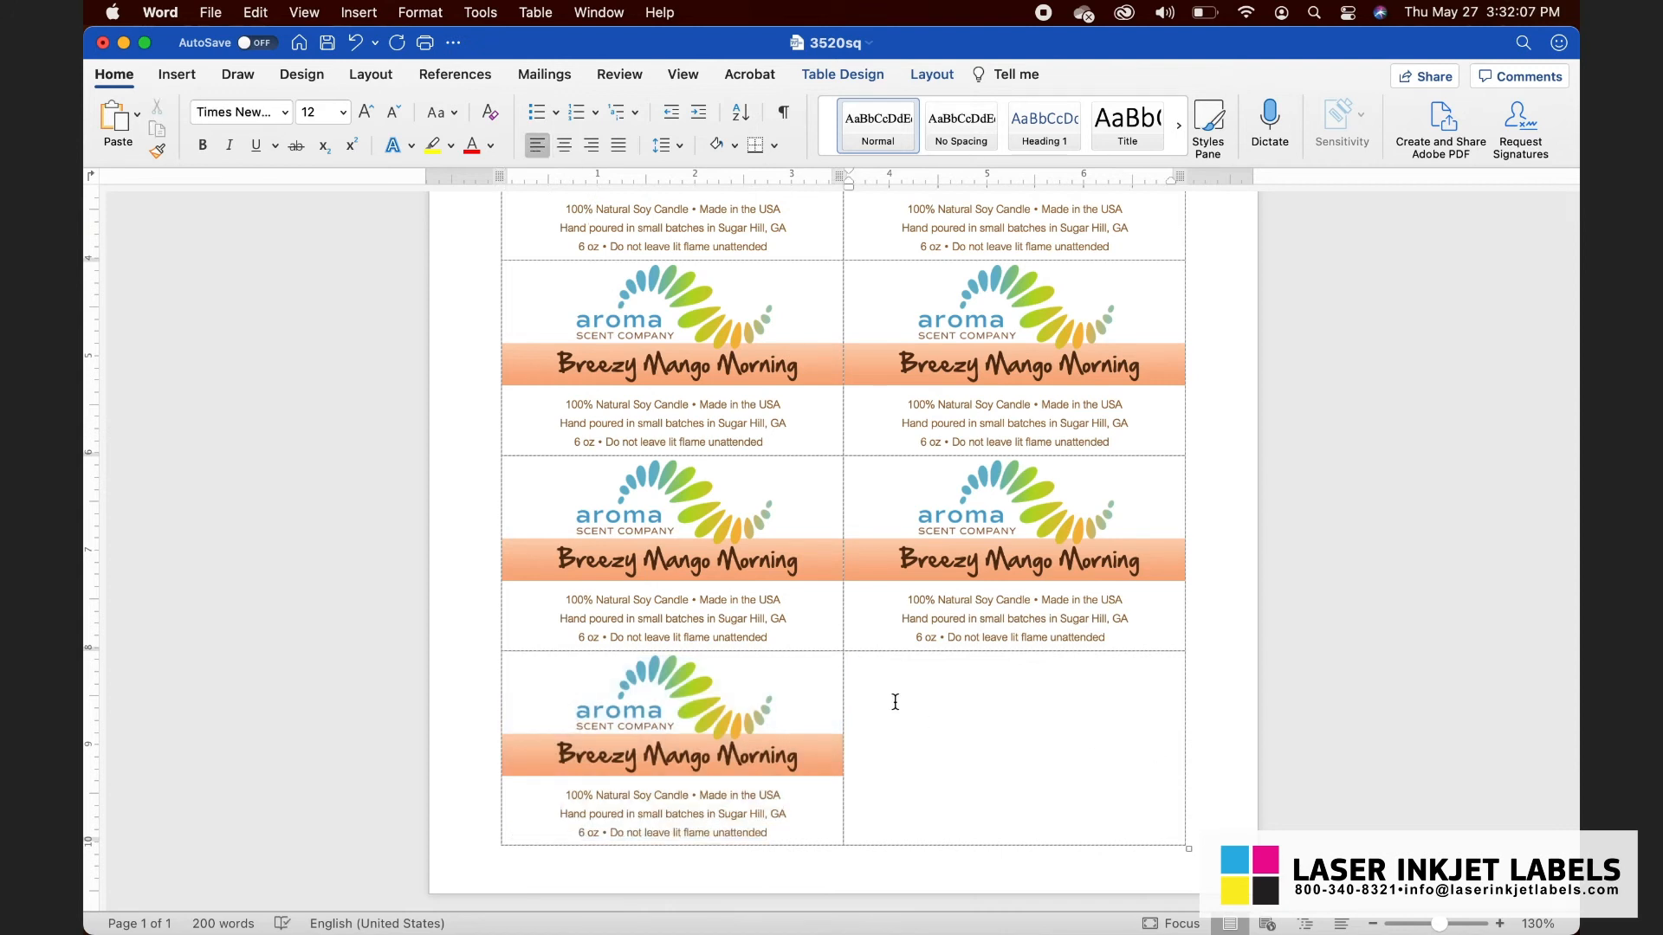
key(super+v)
drag(1051, 832, 996, 723)
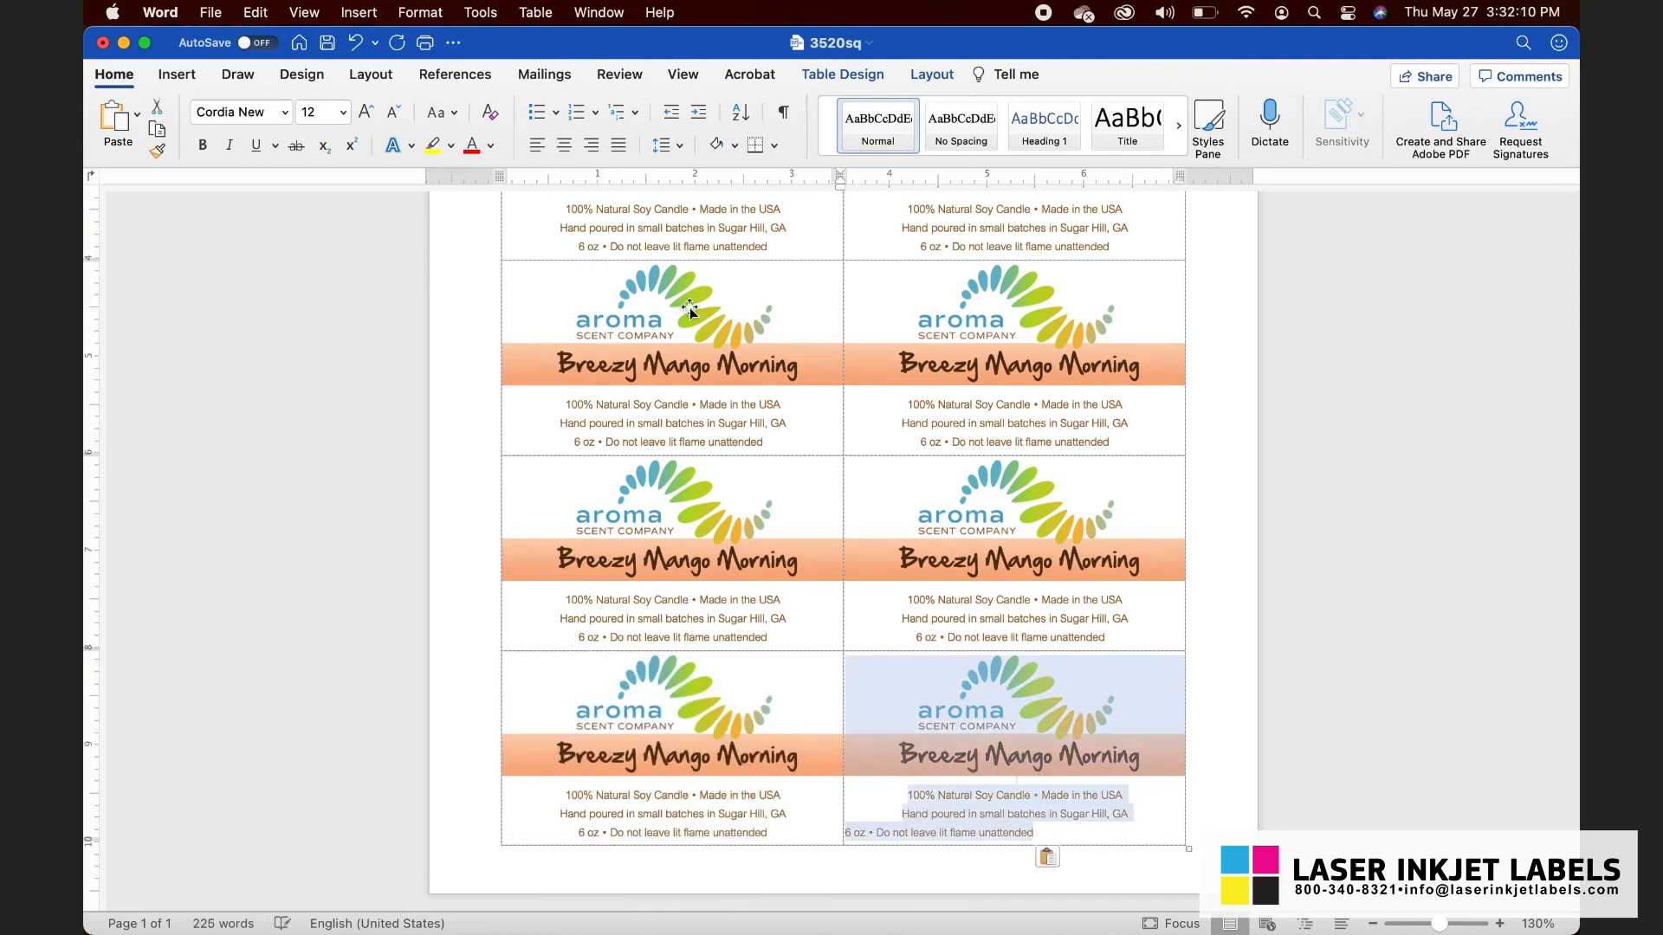
click(564, 145)
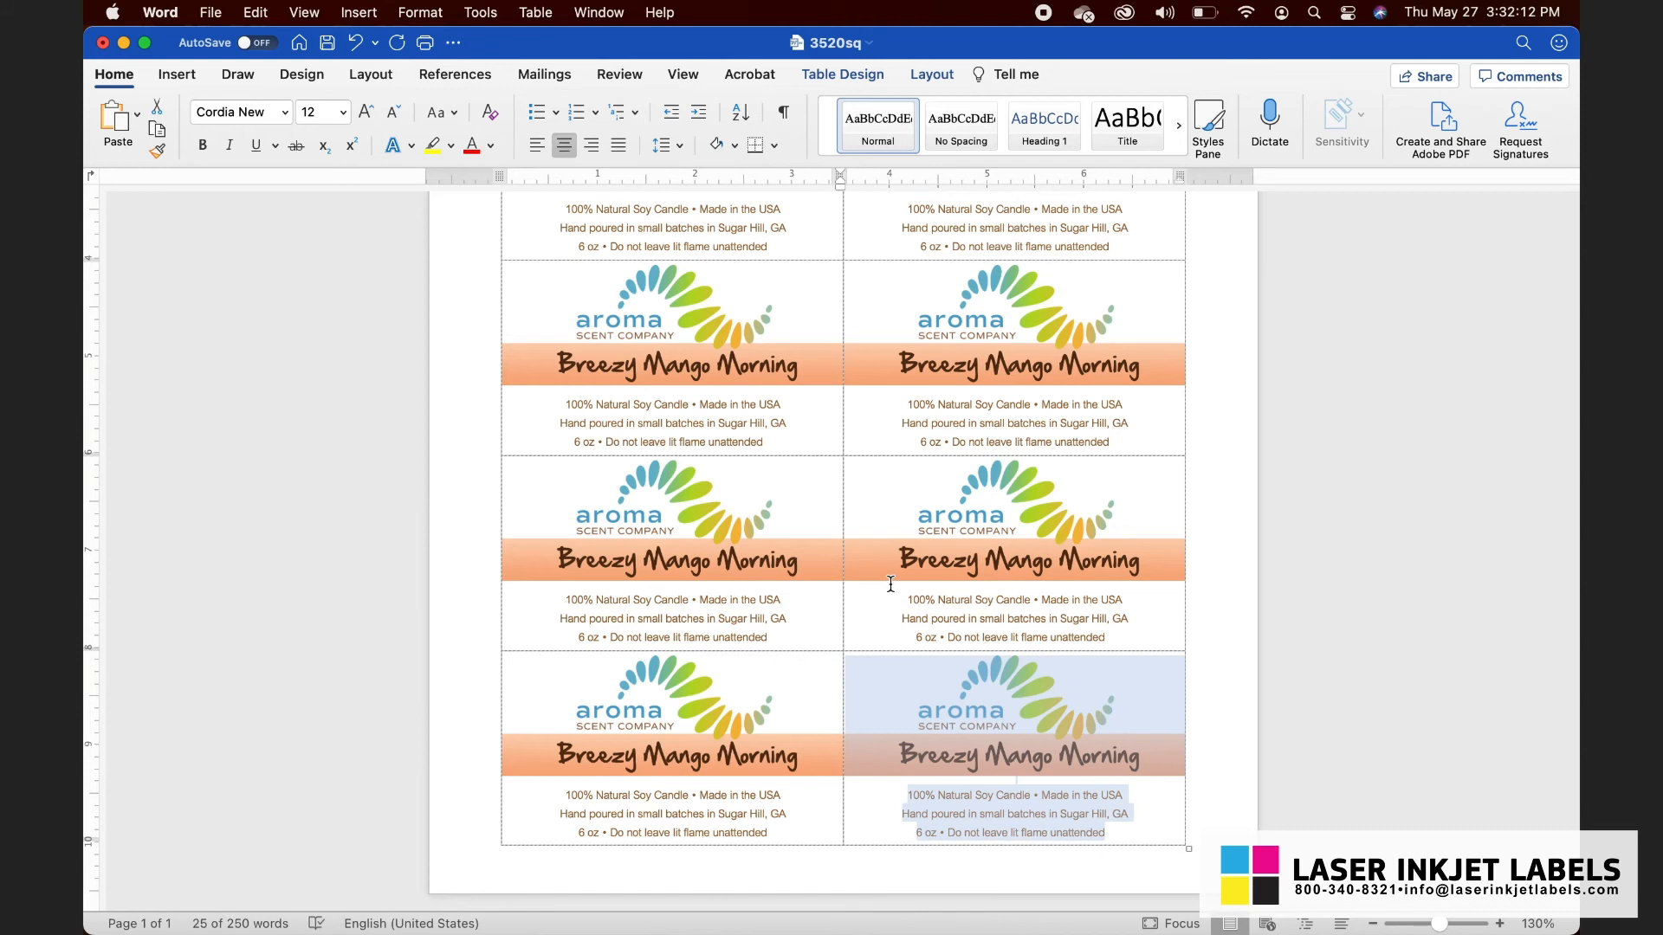
scroll(1015, 683, down, 5)
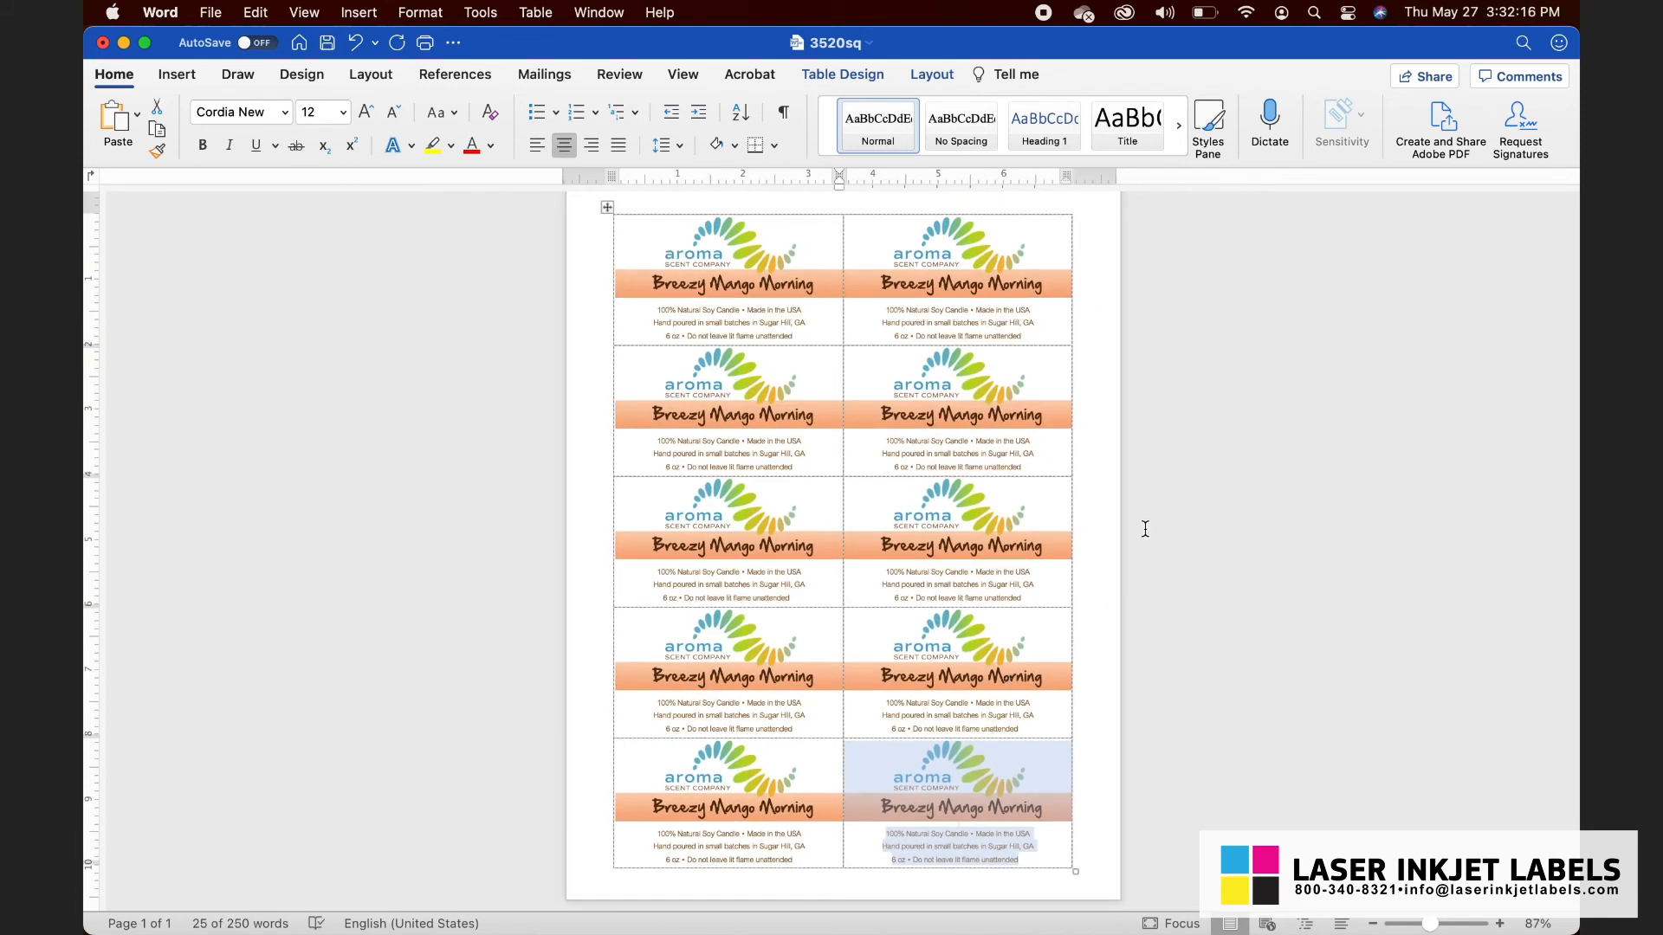
click(1123, 547)
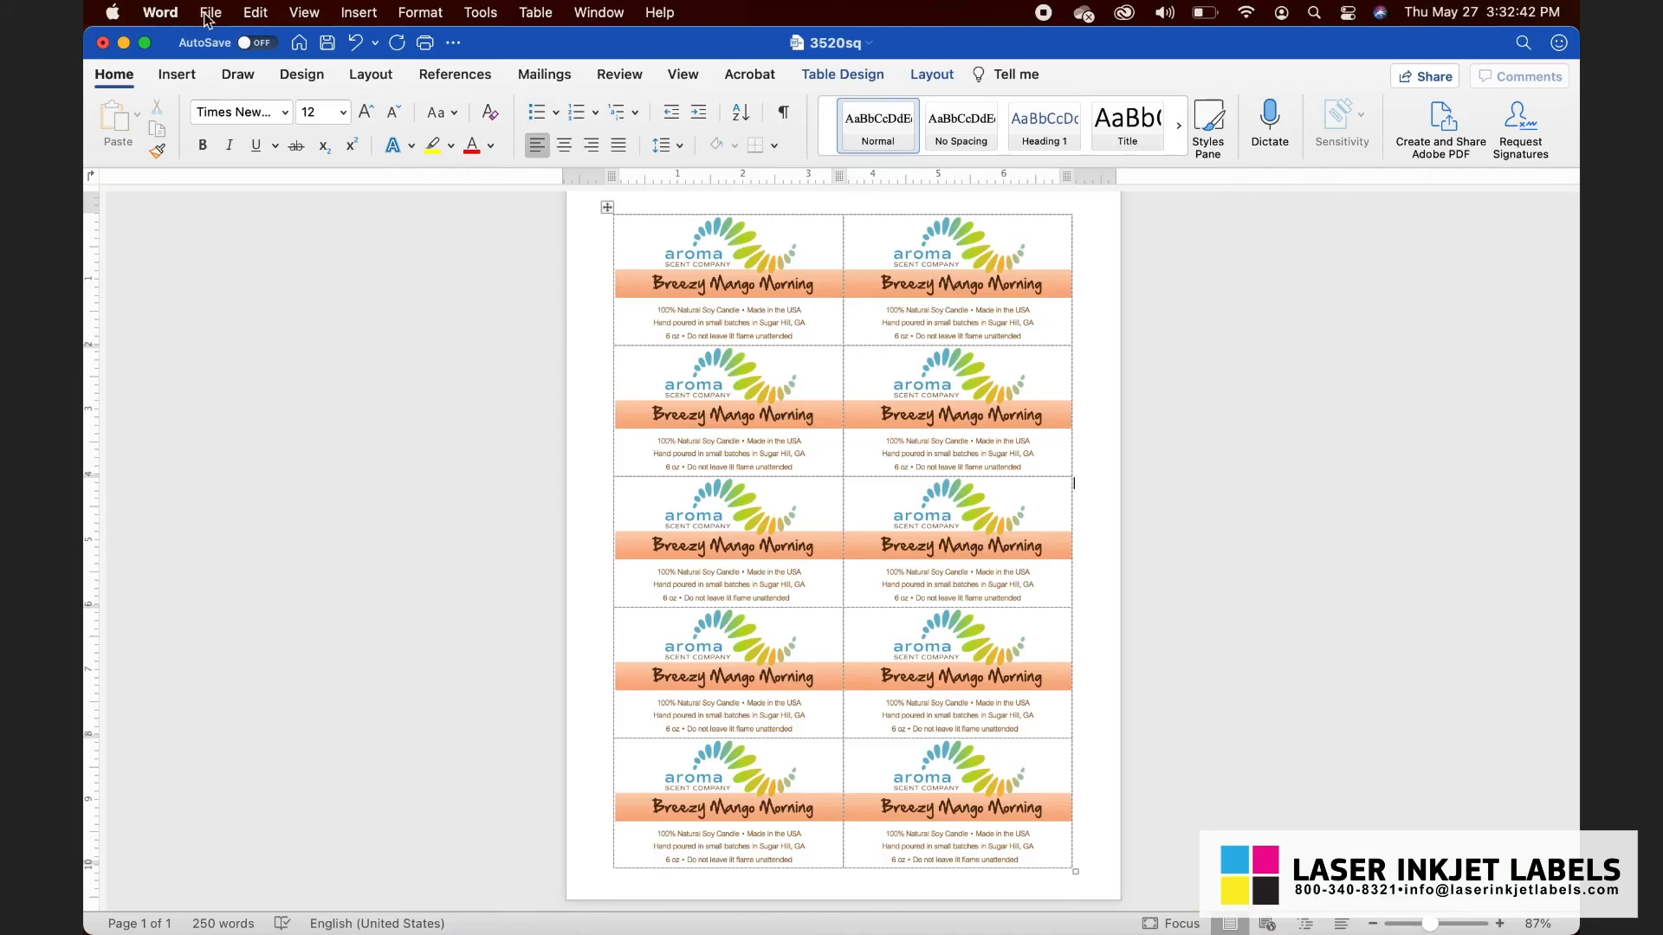
Begin saving the finished label sheet as a separate file, entering a new name that starts with "te"
click(213, 13)
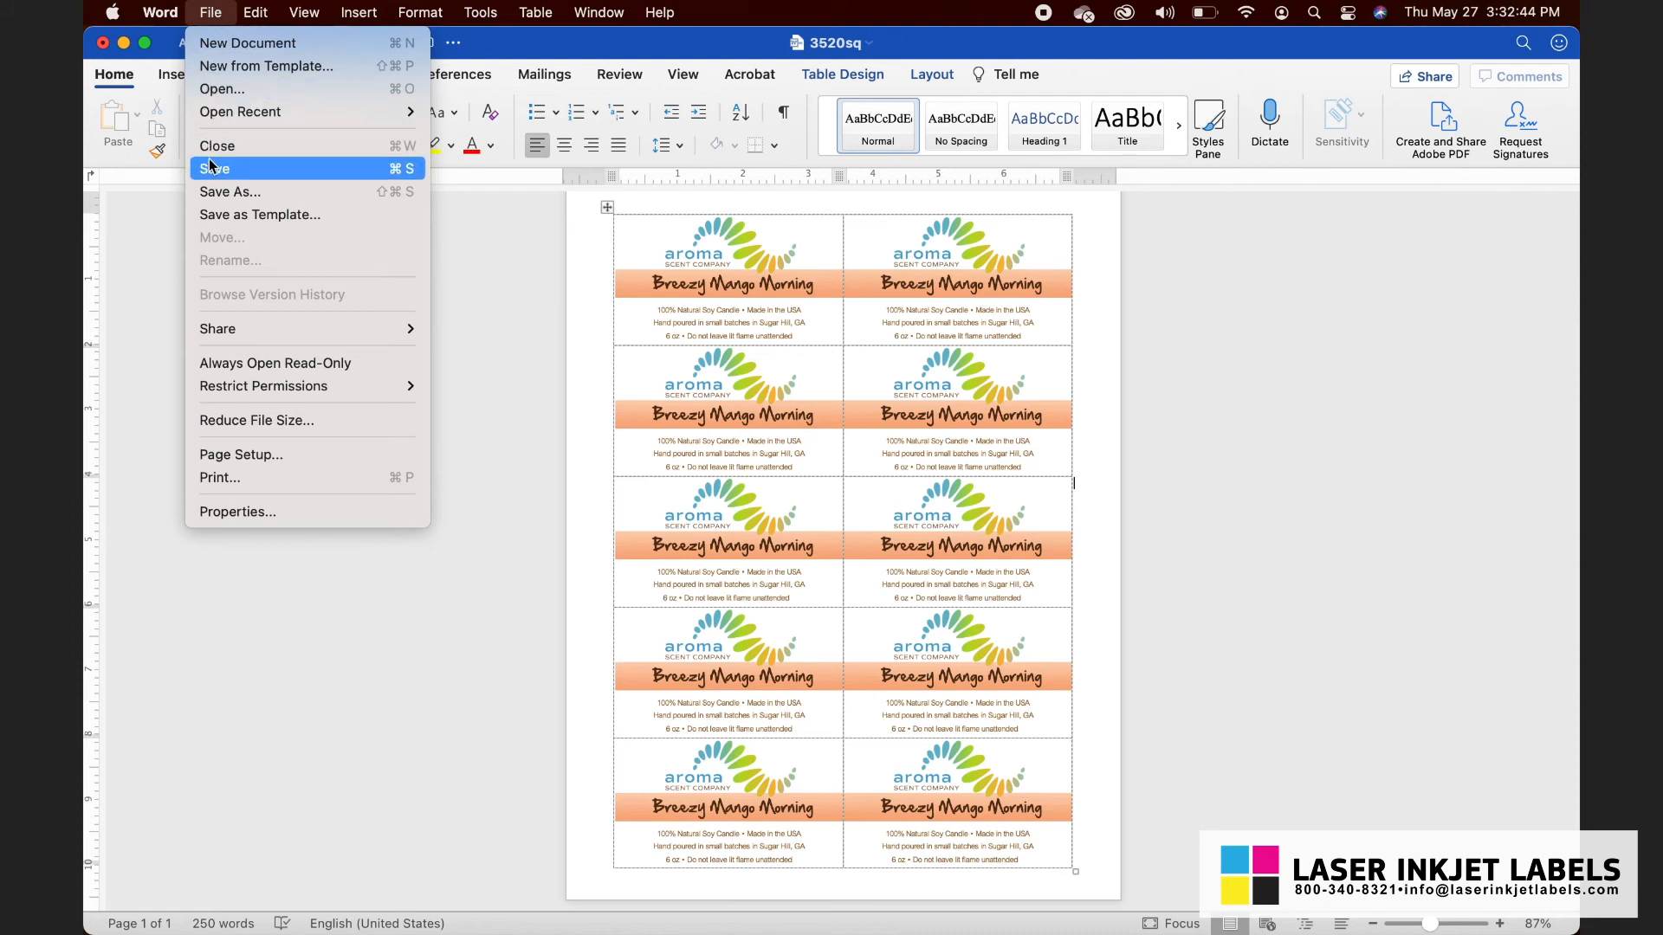
click(219, 191)
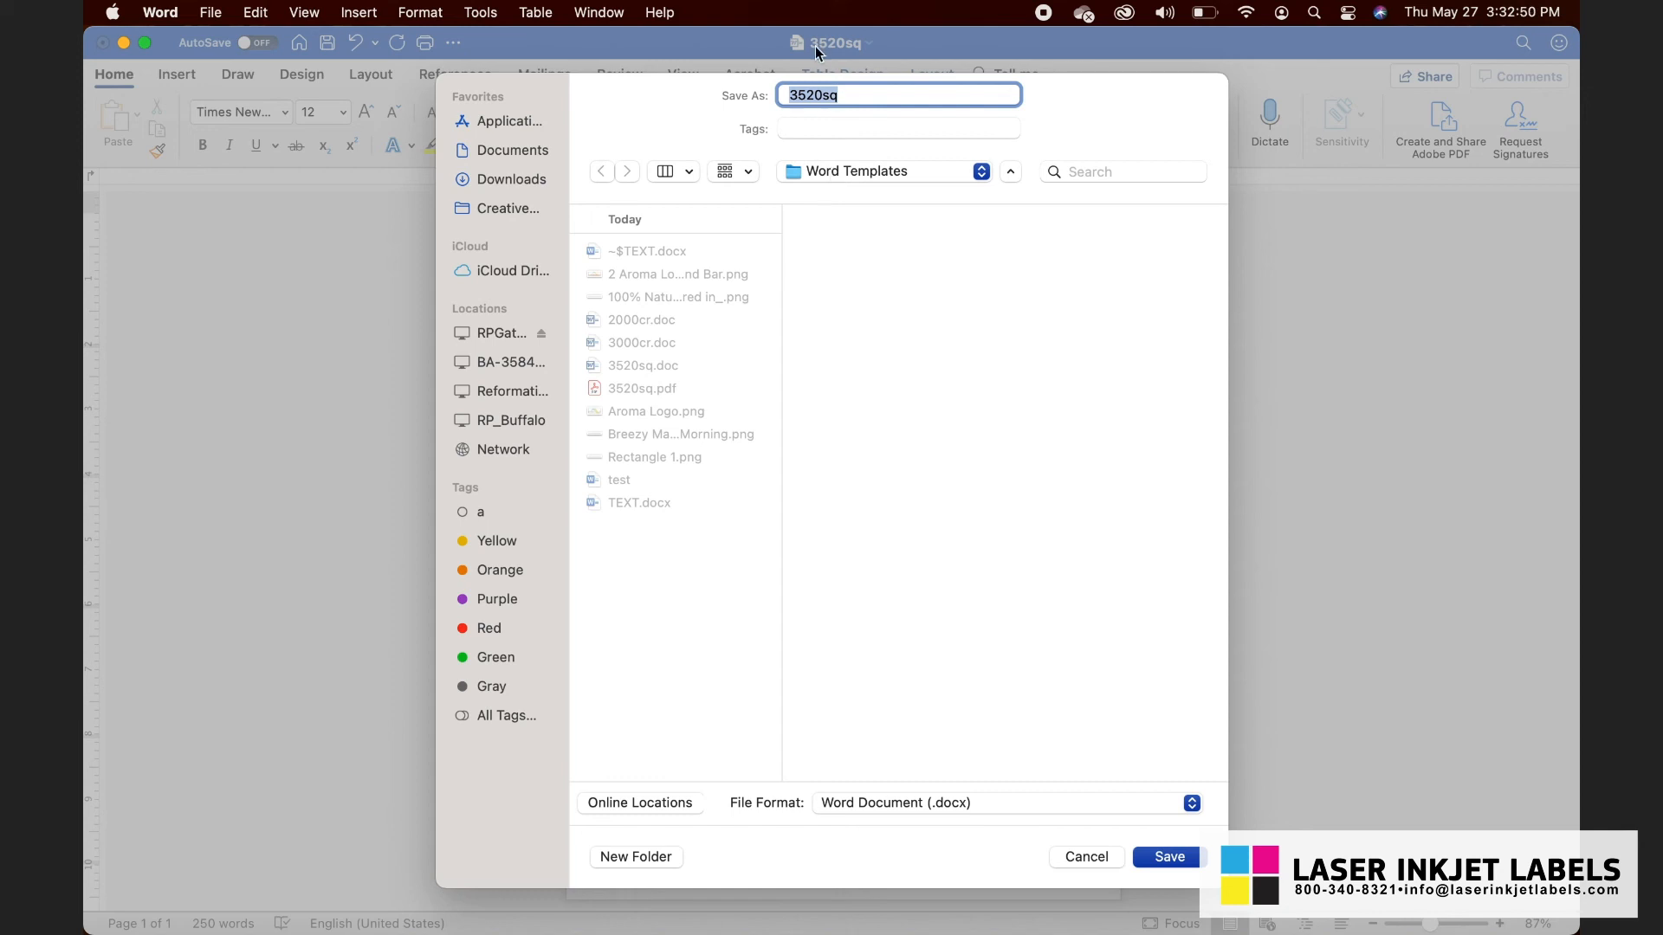
text(te)
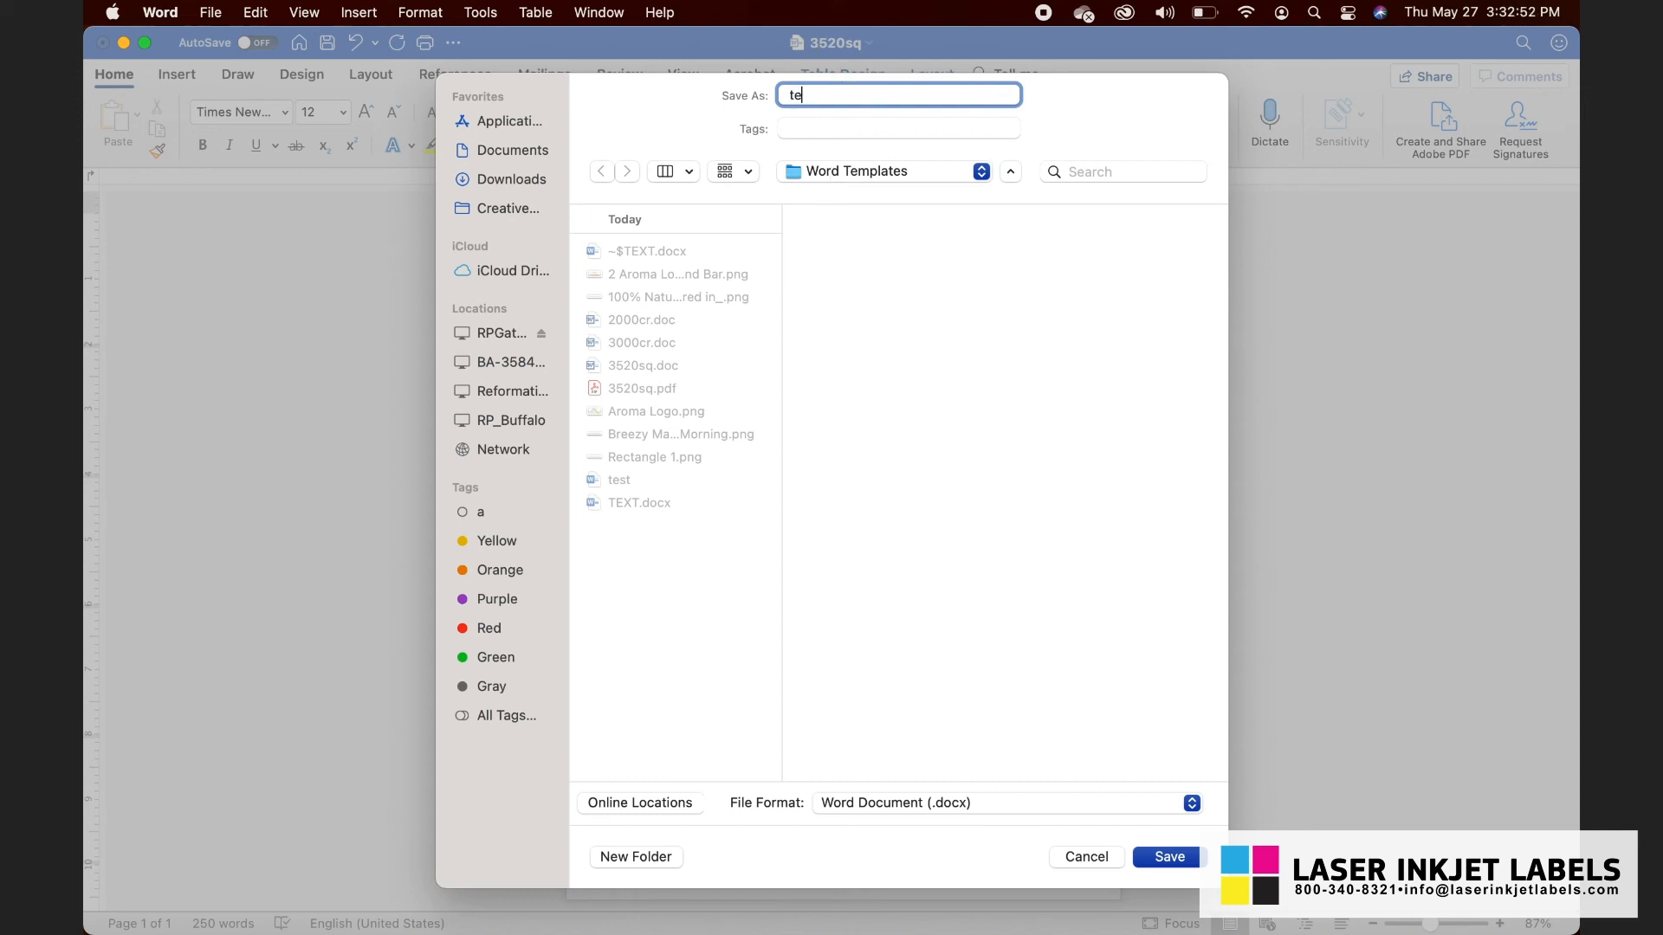